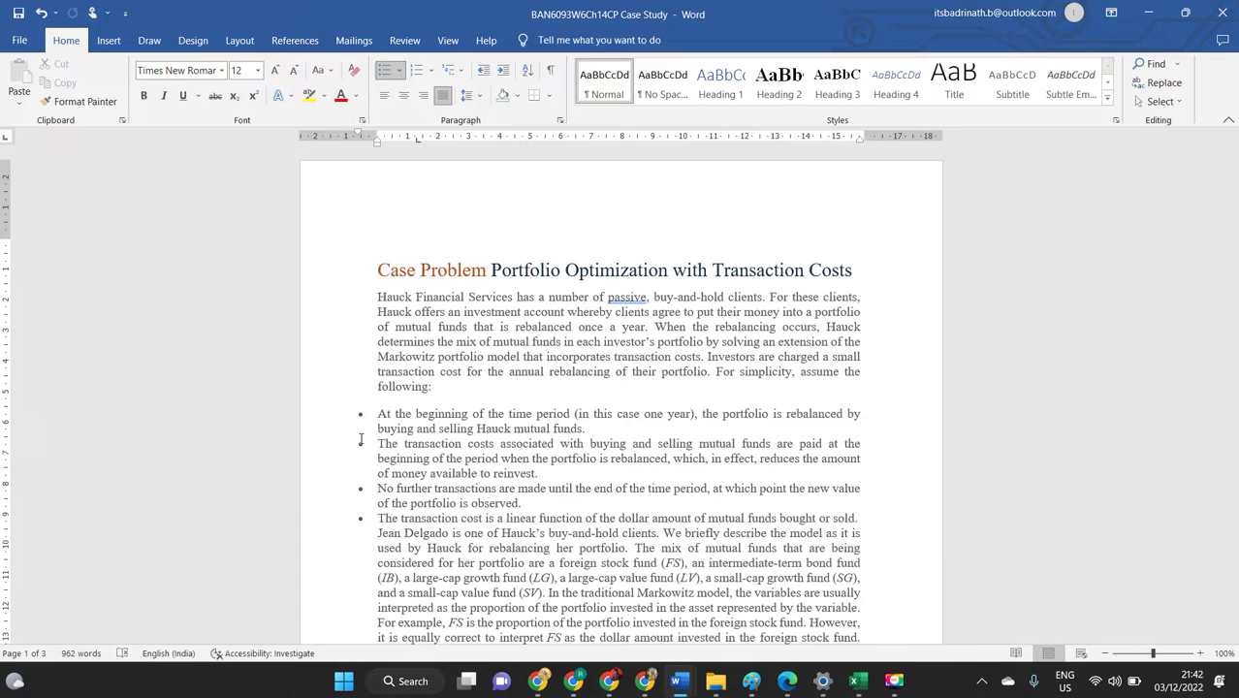
# Switch to the BAN6093W6Ch14CP Excel Solution workbook in Excel and view the Question 1 sheet.
pyautogui.hotkey('alt', 'Tab')
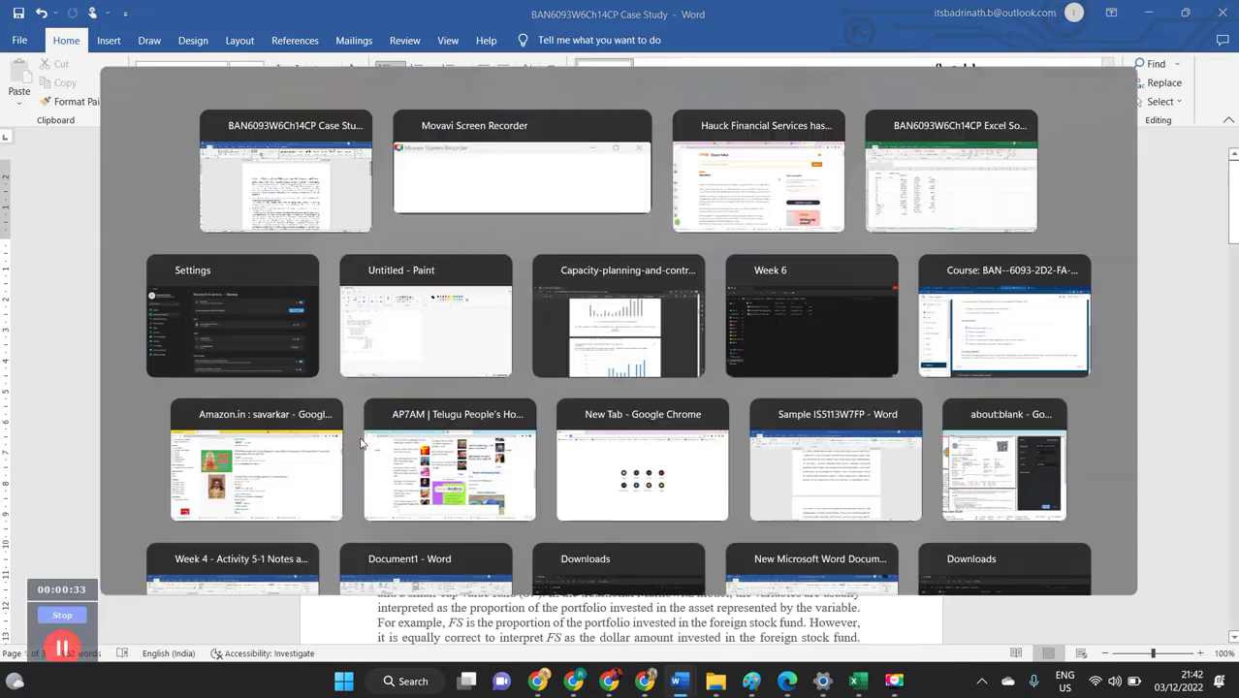
pyautogui.hotkey('alt', 'Tab')
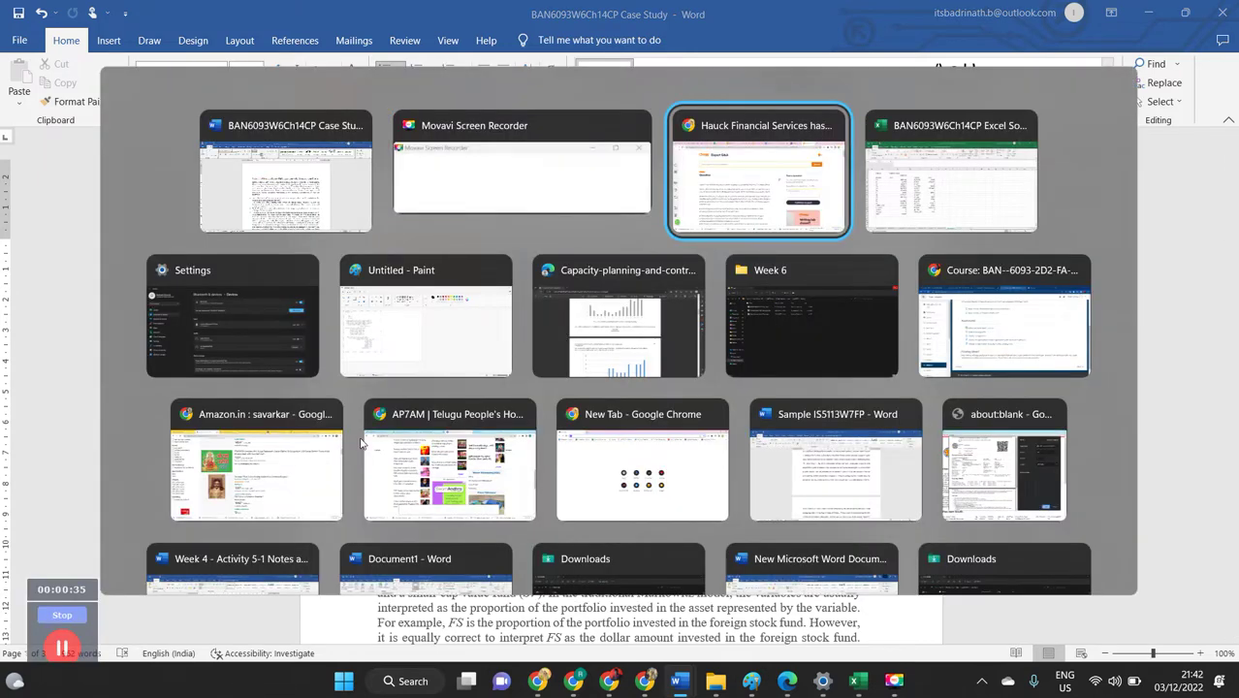
pyautogui.hotkey('alt', 'Tab')
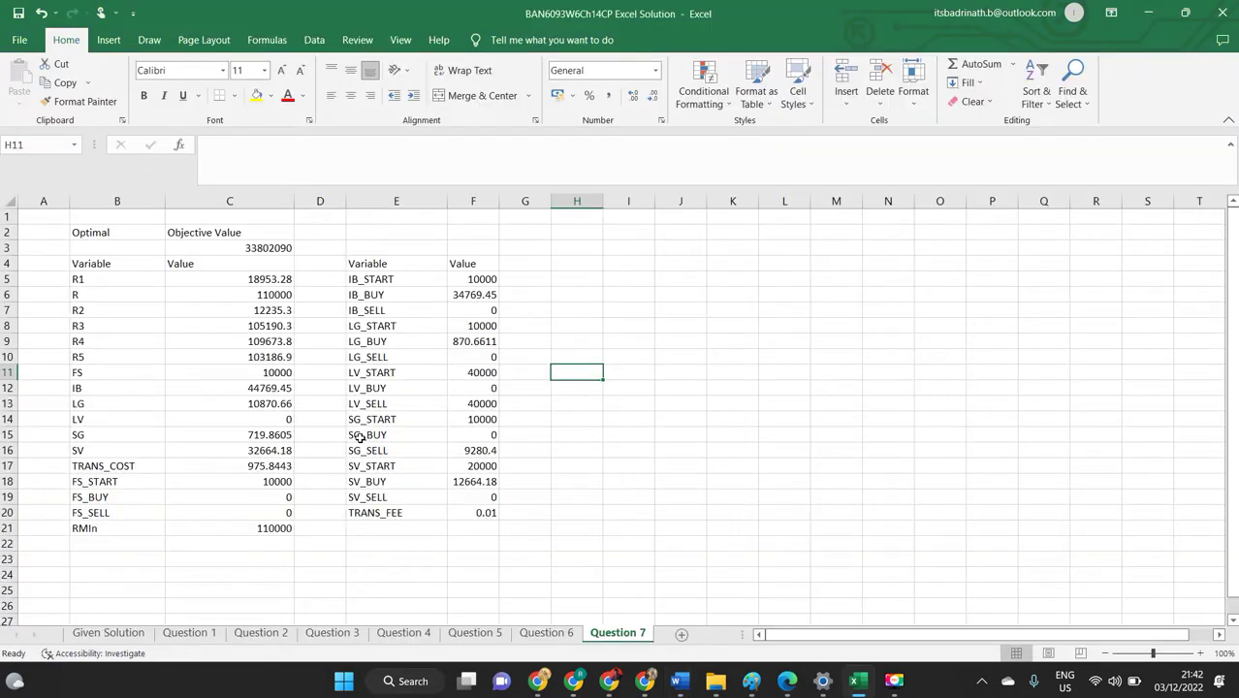
pyautogui.click(193, 634)
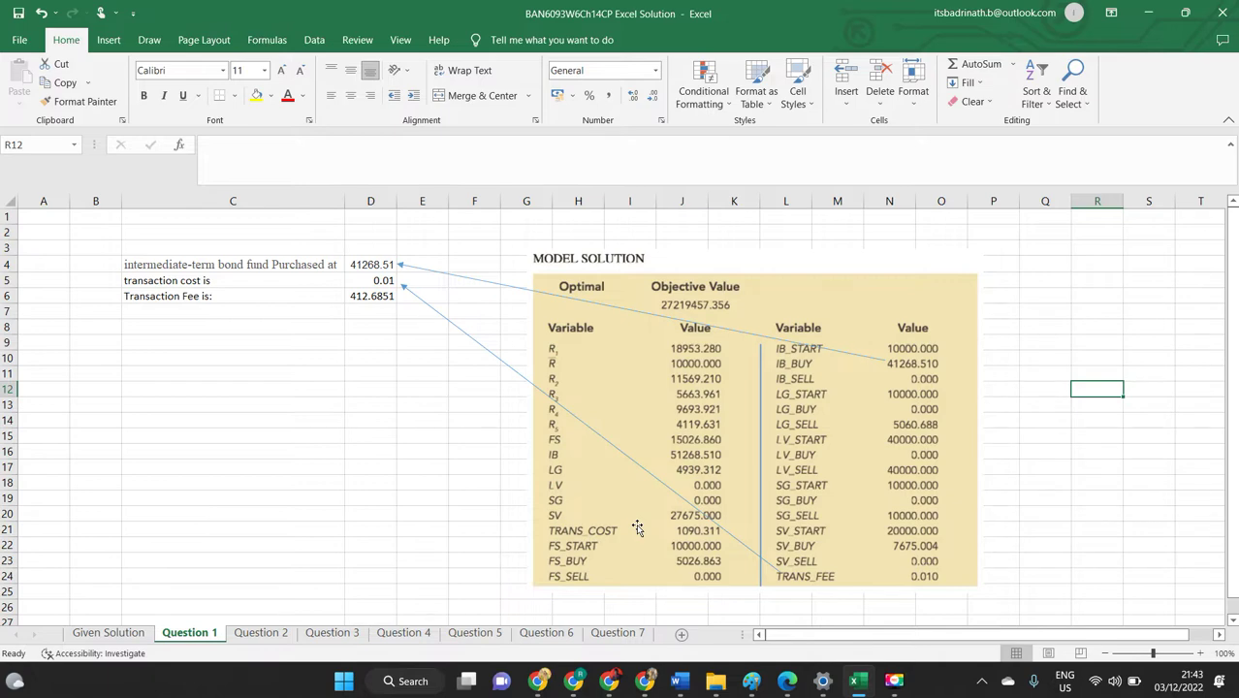
# Switch to the BAN6093W6Ch14CP Case Study document in Word and review its numbered questions and Model Solution table.
pyautogui.hotkey('alt', 'Tab')
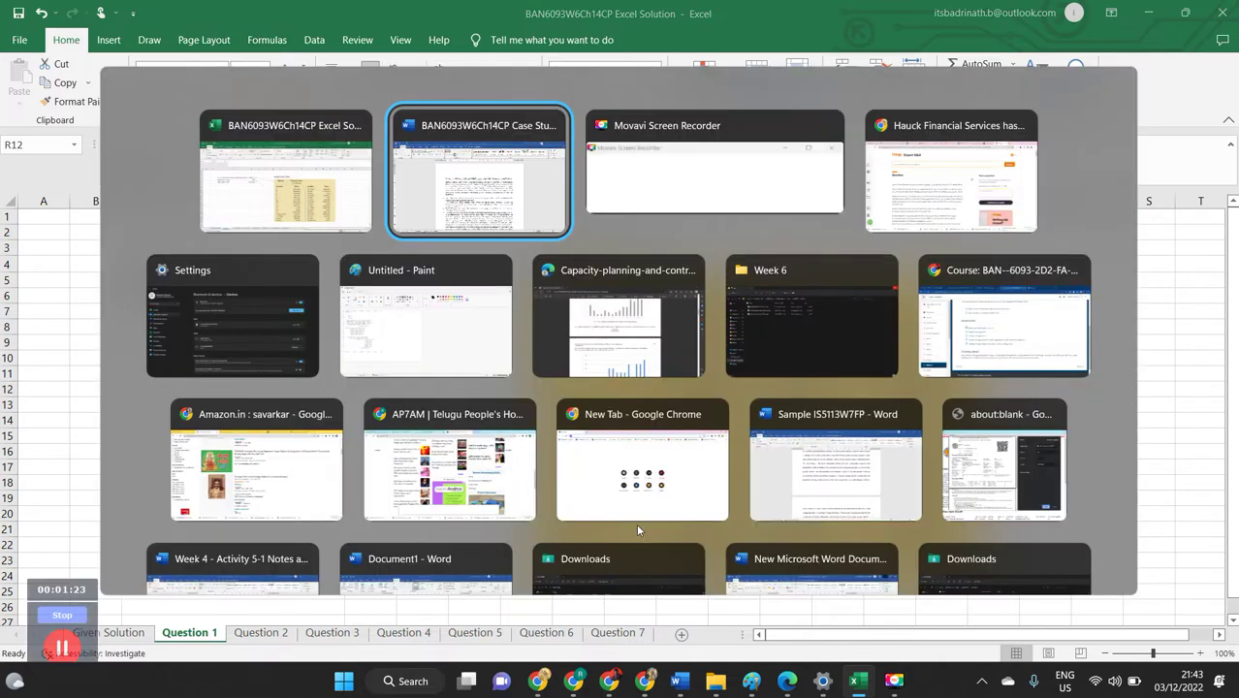
pyautogui.scroll(-8, 568, 474)
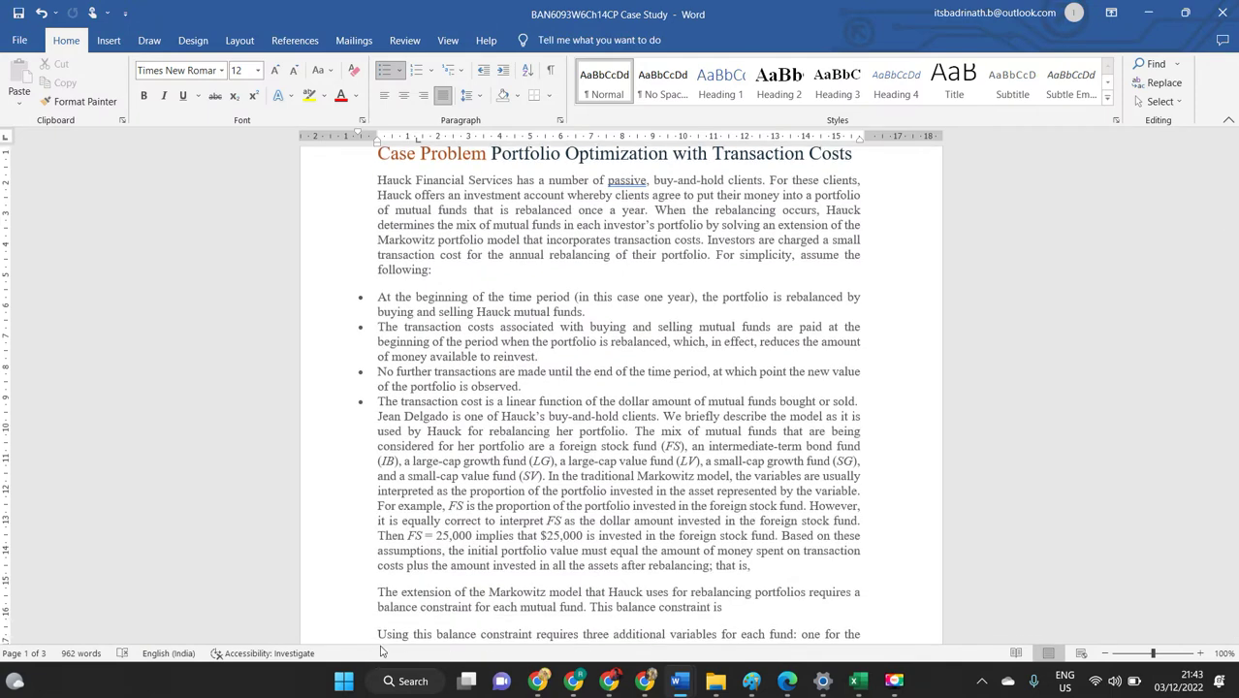
pyautogui.scroll(-14, 567, 474)
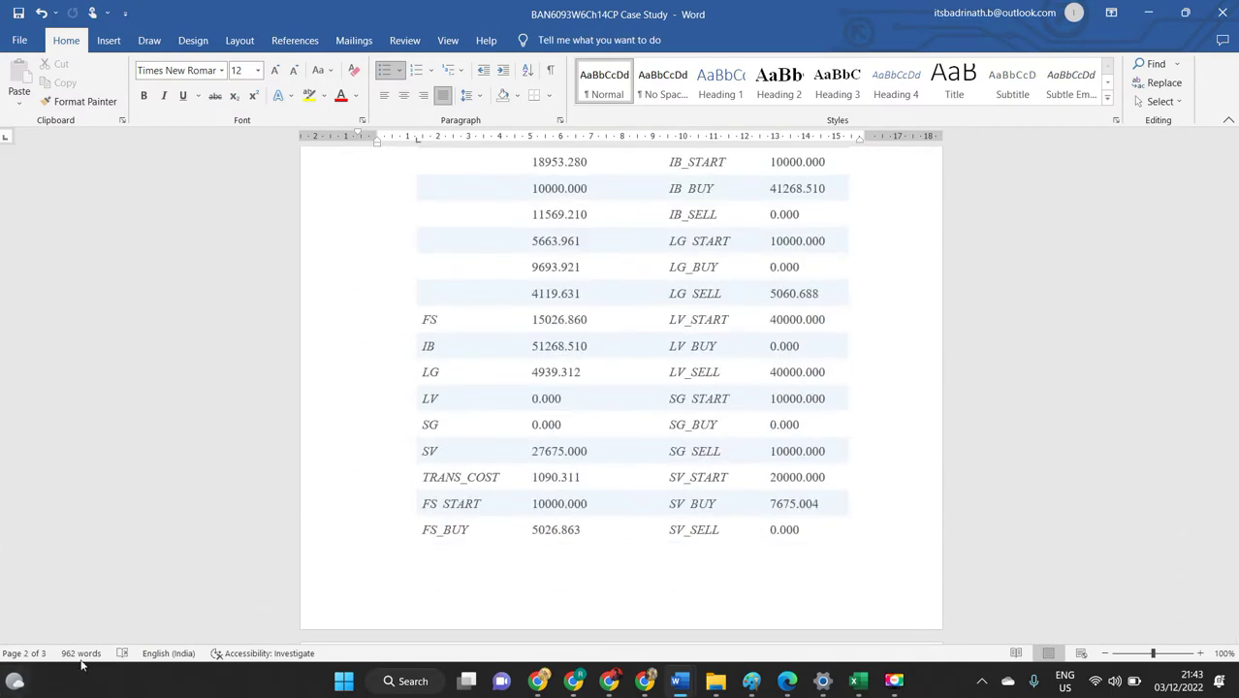
pyautogui.scroll(6, 67, 654)
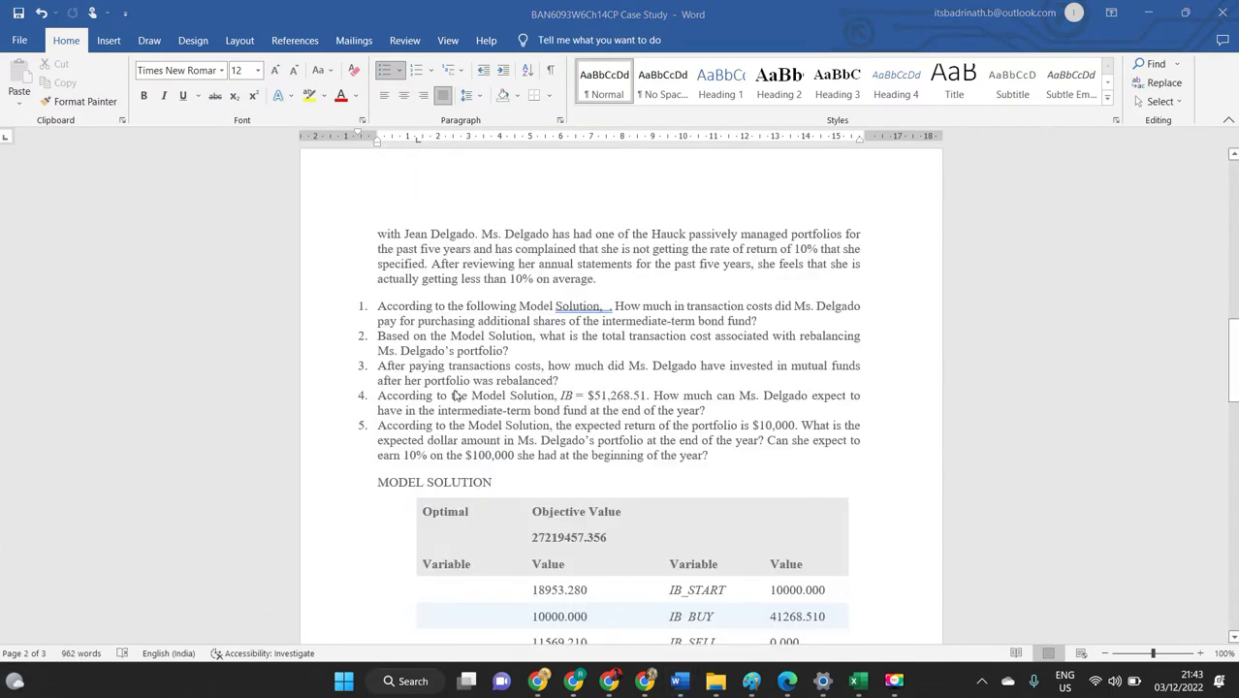
pyautogui.scroll(-2, 580, 555)
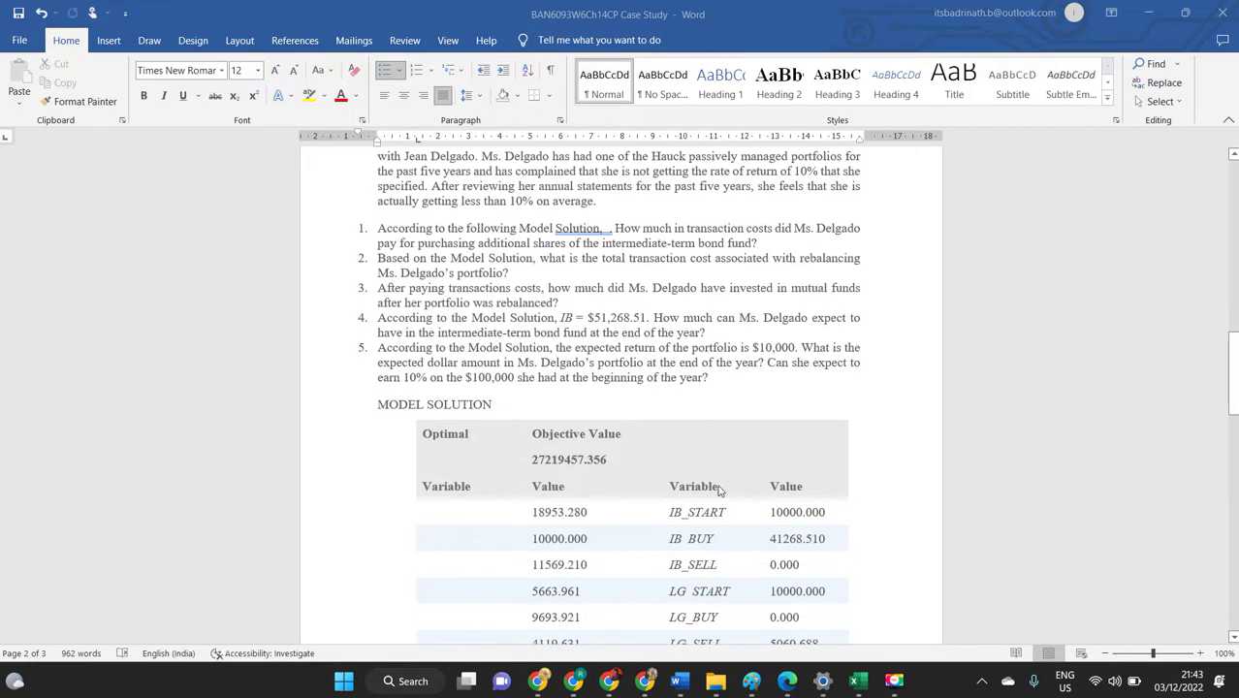
pyautogui.scroll(1, 709, 377)
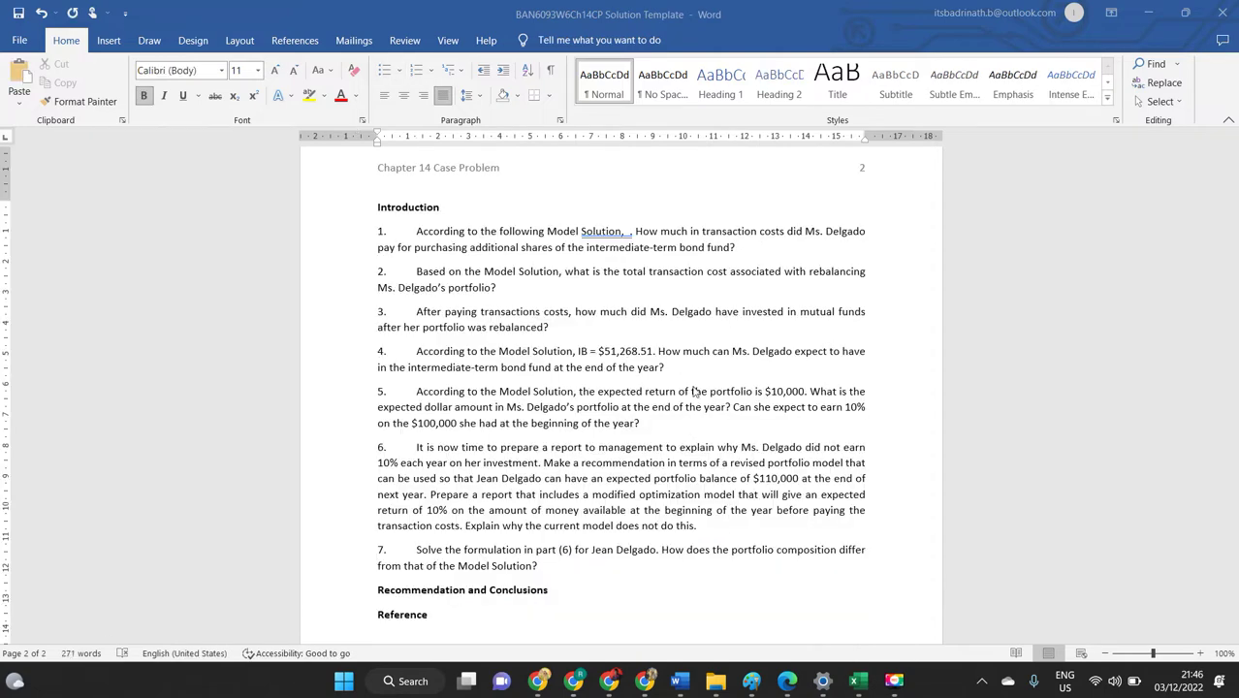
# Review the Solution Template document from its title page and insert an empty paragraph beneath the Introduction heading.
pyautogui.scroll(10, 688, 378)
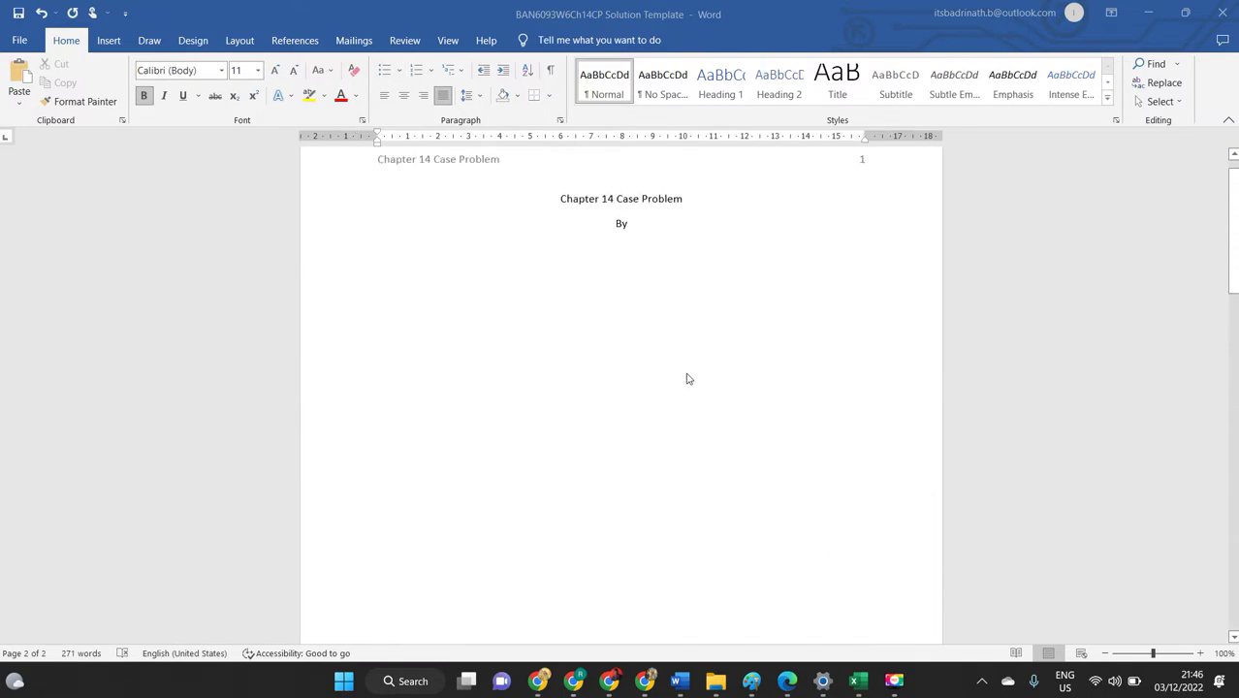
pyautogui.scroll(-15, 686, 378)
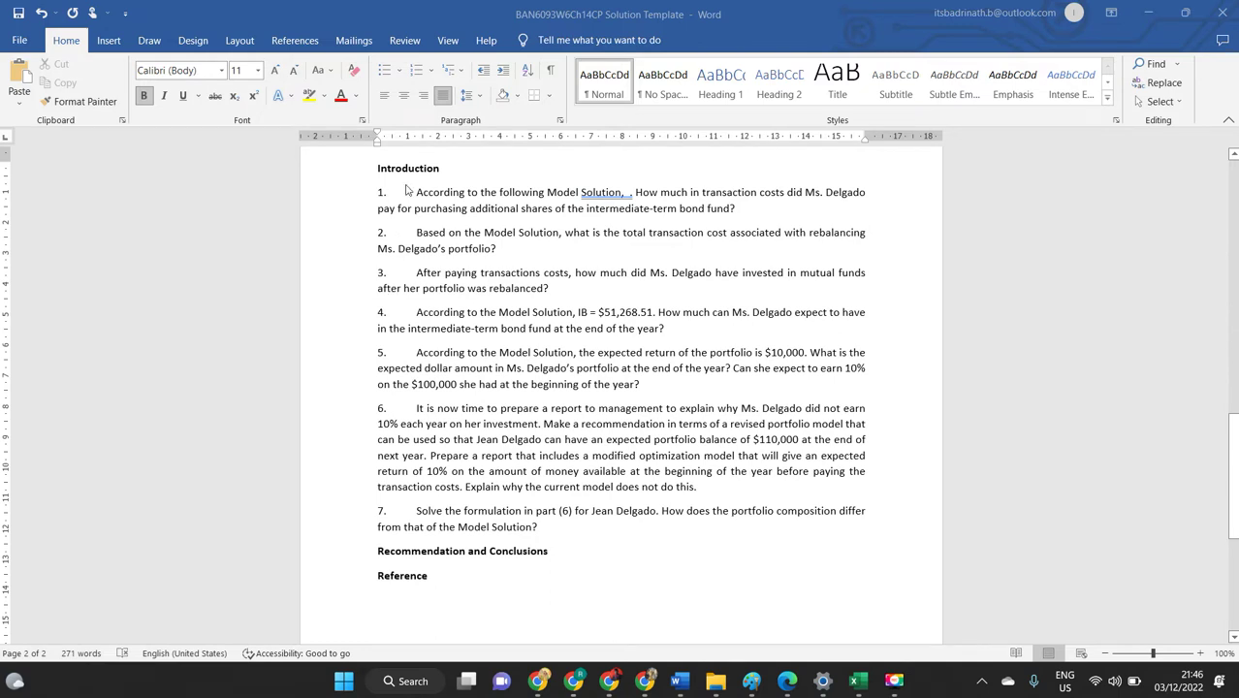
pyautogui.click(445, 173)
pyautogui.press('Return')
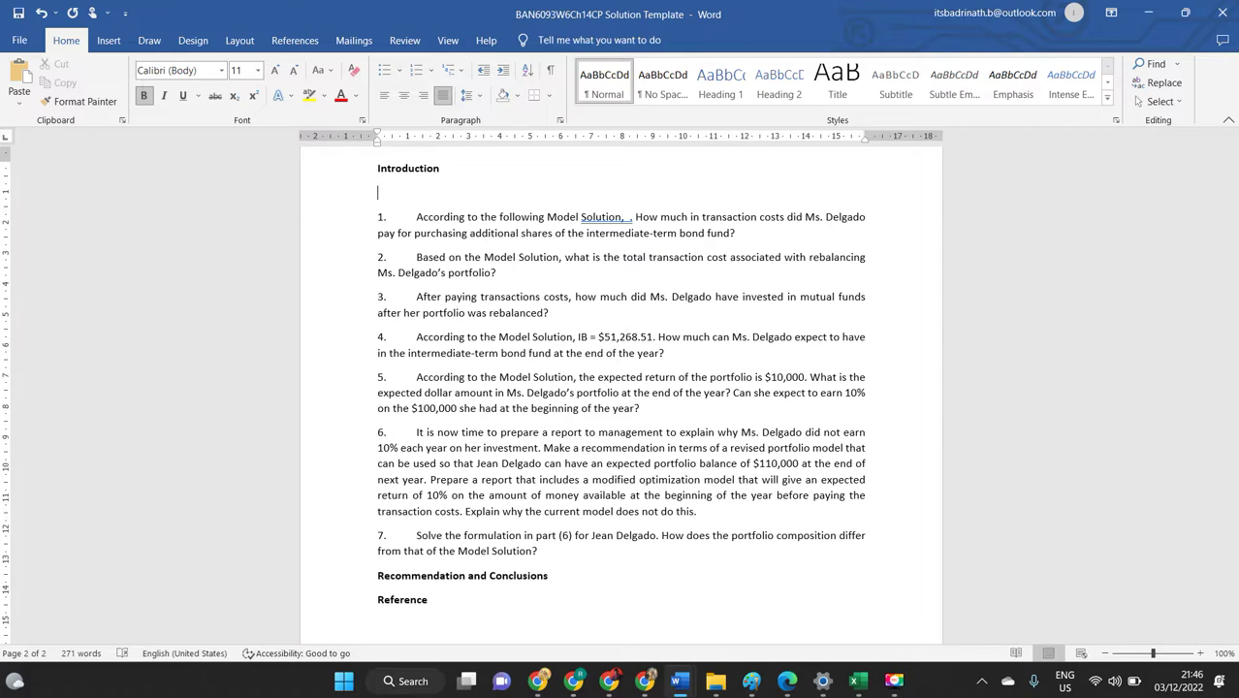
# Switch to the Excel Solution workbook and examine the intermediate-term bond fund purchase label on the Question 1 sheet.
pyautogui.hotkey('alt', 'Tab')
pyautogui.hotkey('alt', 'Tab')
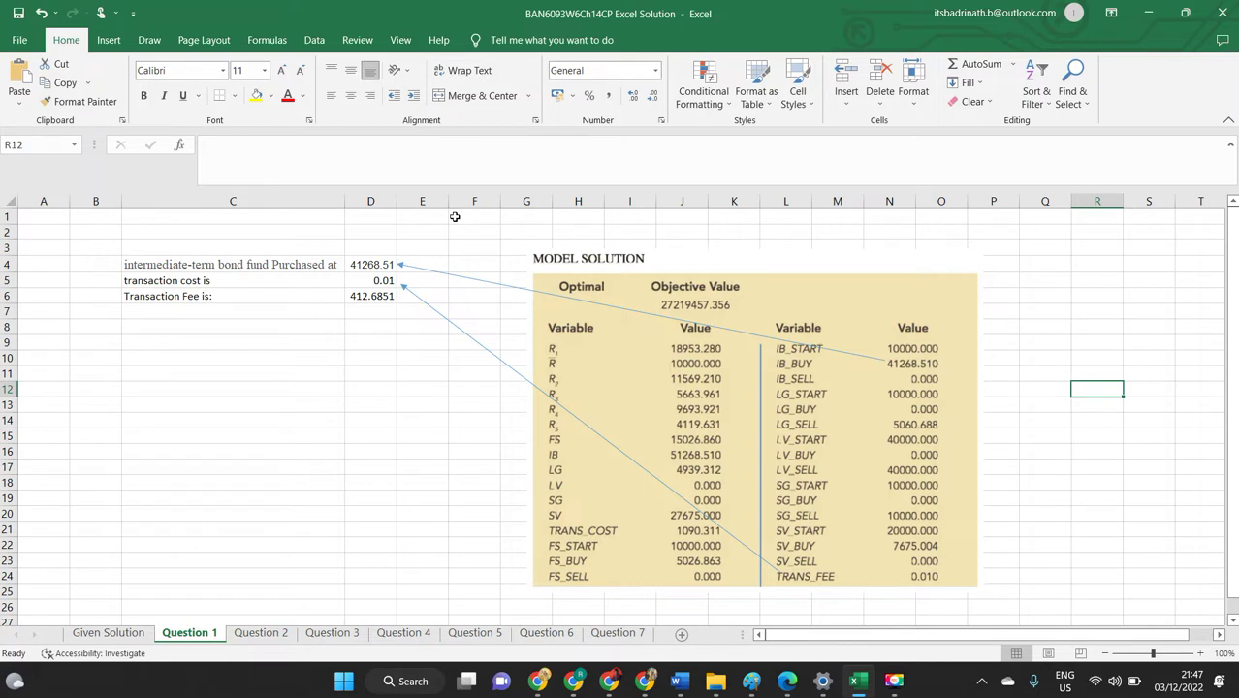
pyautogui.click(276, 483)
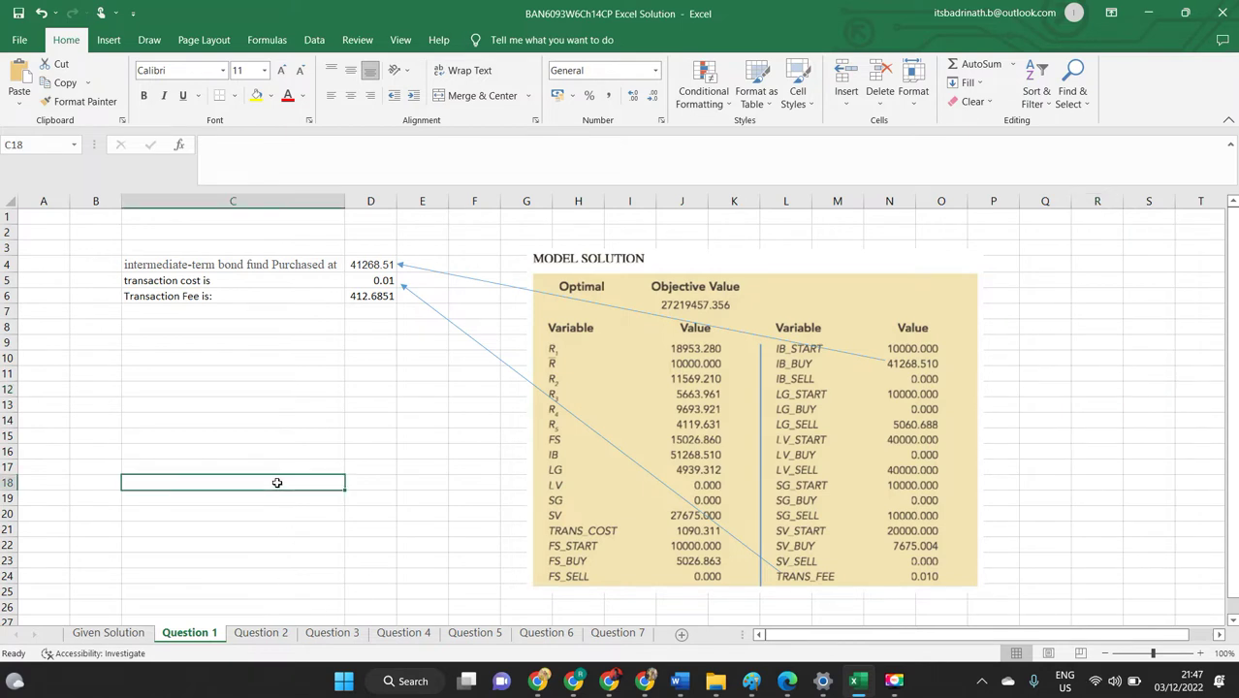
pyautogui.click(184, 272)
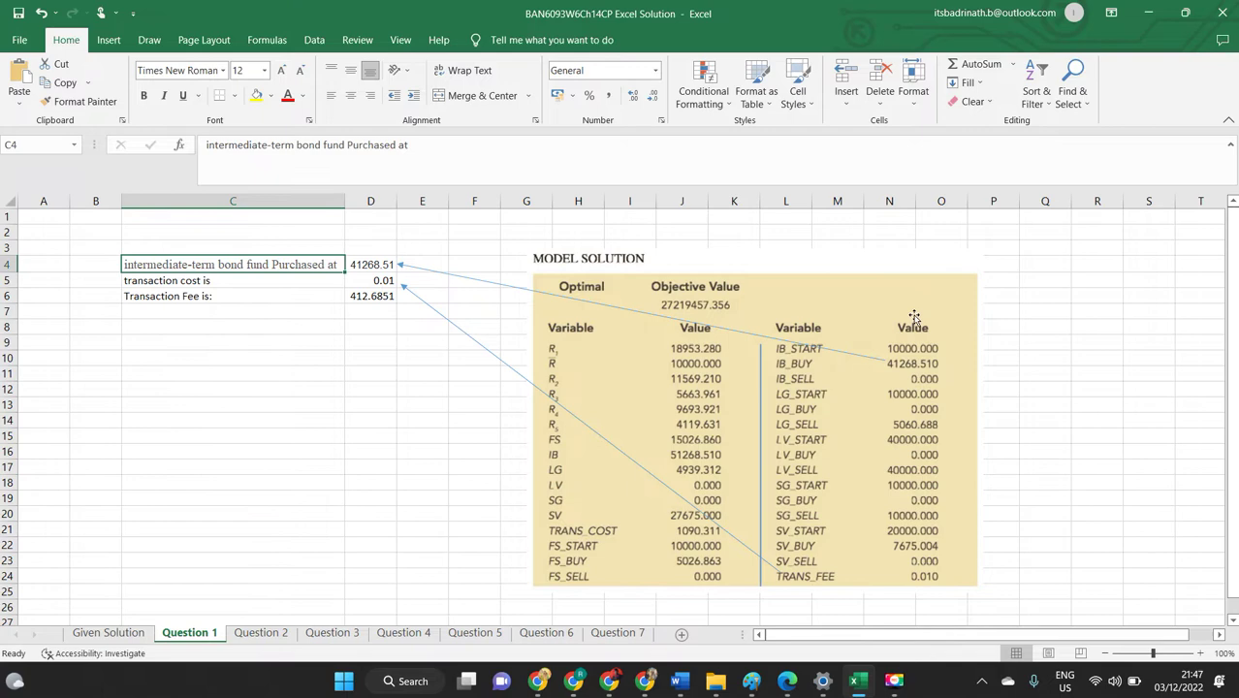
# Switch to the Case Study document in Word and check the Model Solution table.
pyautogui.hotkey('alt', 'Tab')
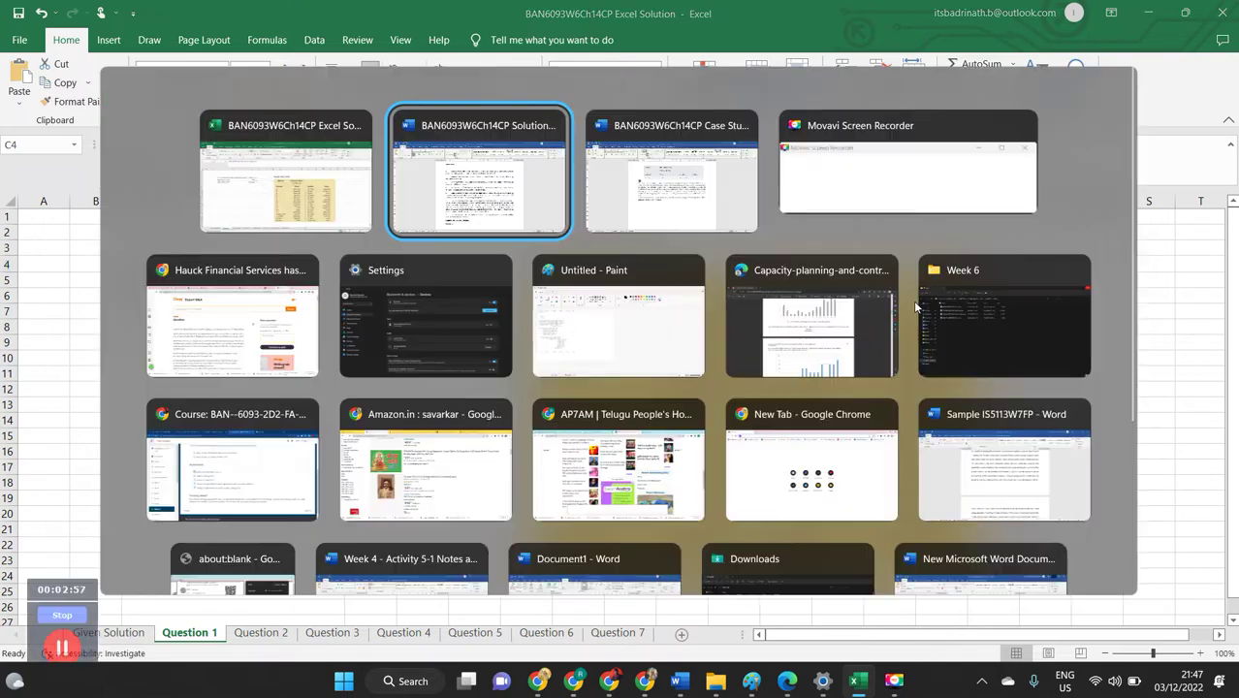
pyautogui.click(730, 159)
pyautogui.scroll(10, 470, 406)
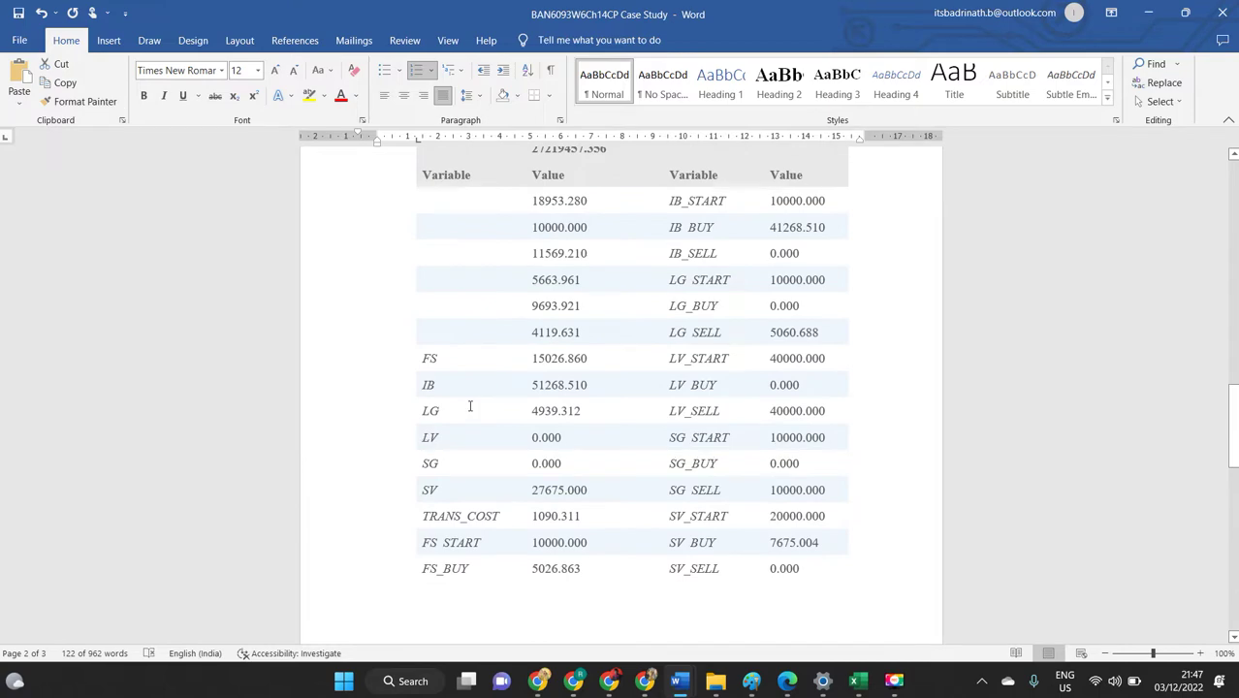
# Return to the Excel Solution workbook and inspect the purchase amount, transaction cost rate and transaction fee formula for Question 1.
pyautogui.hotkey('alt', 'Tab')
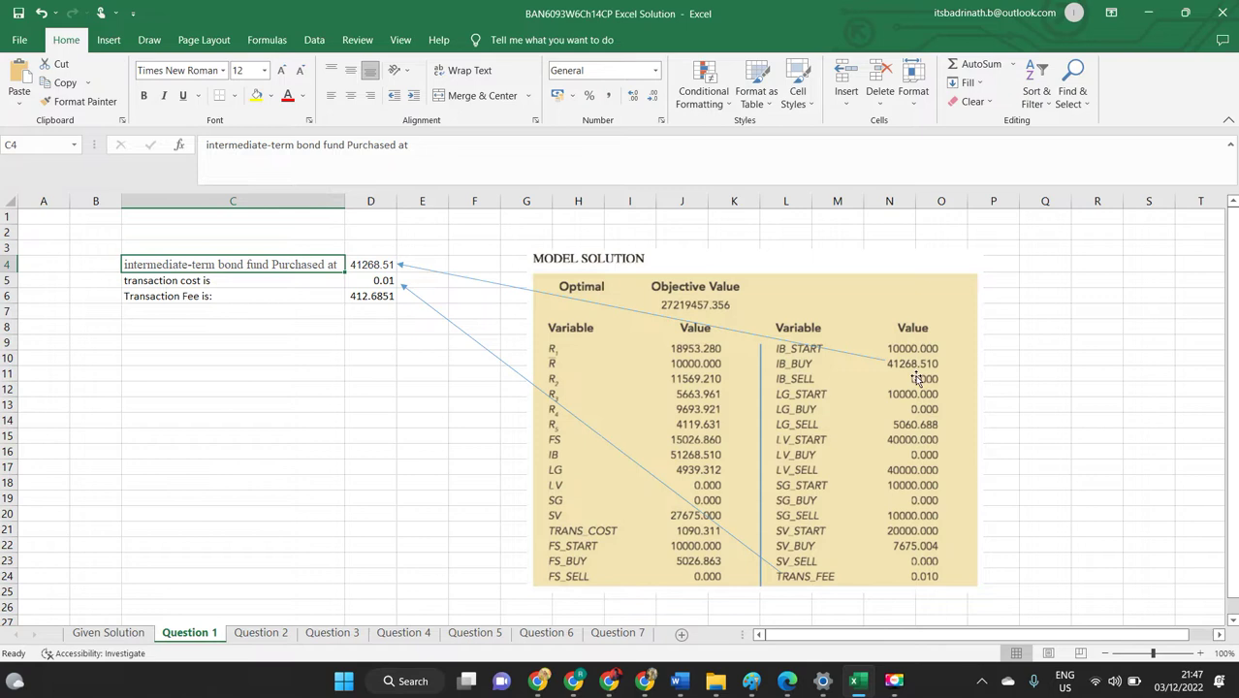
pyautogui.click(364, 264)
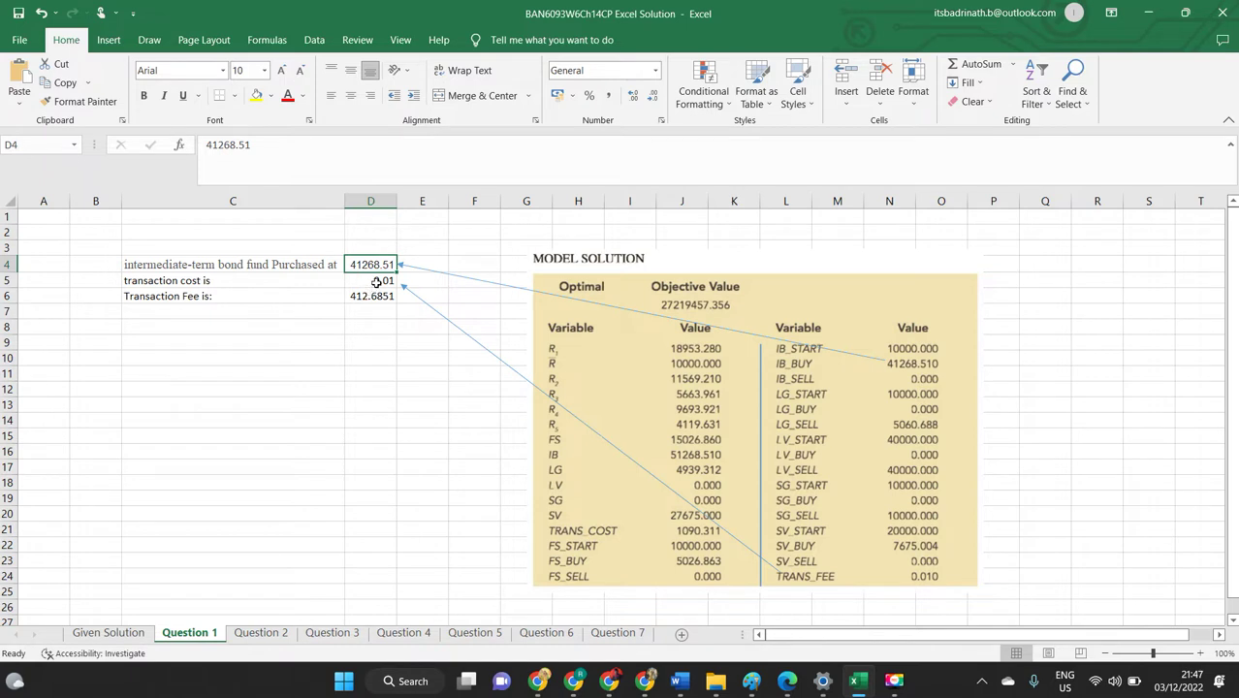
pyautogui.click(373, 283)
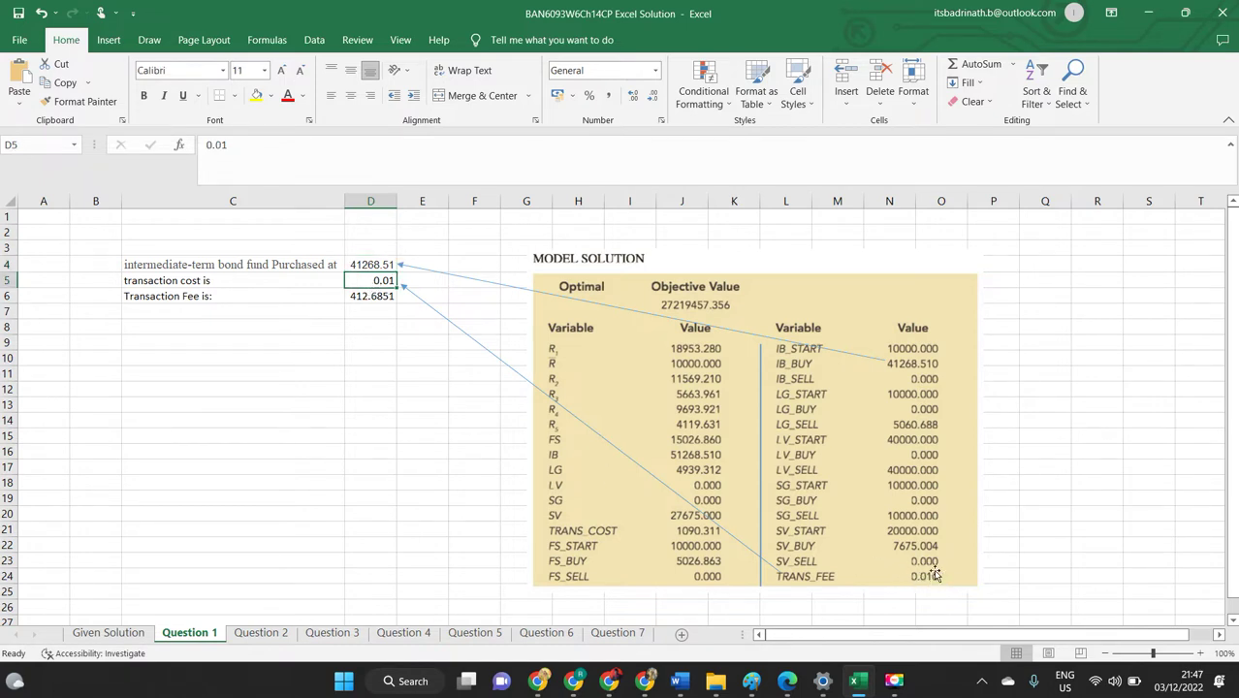
pyautogui.click(290, 339)
pyautogui.click(376, 265)
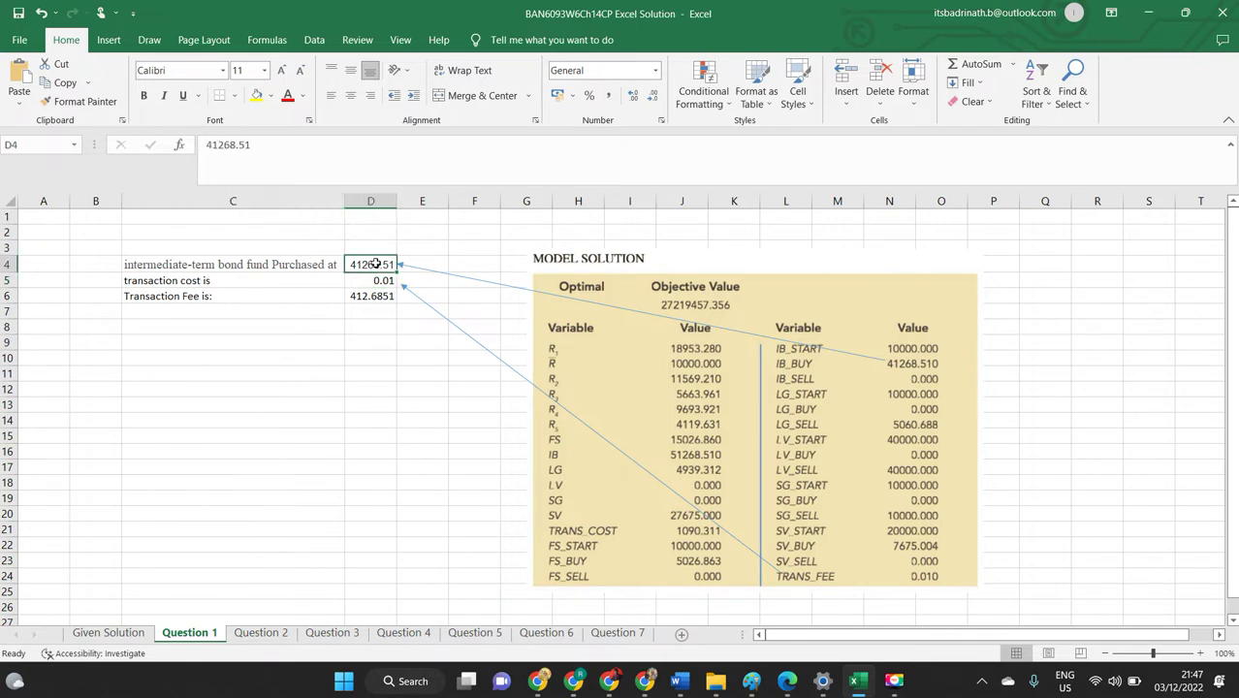
pyautogui.click(372, 295)
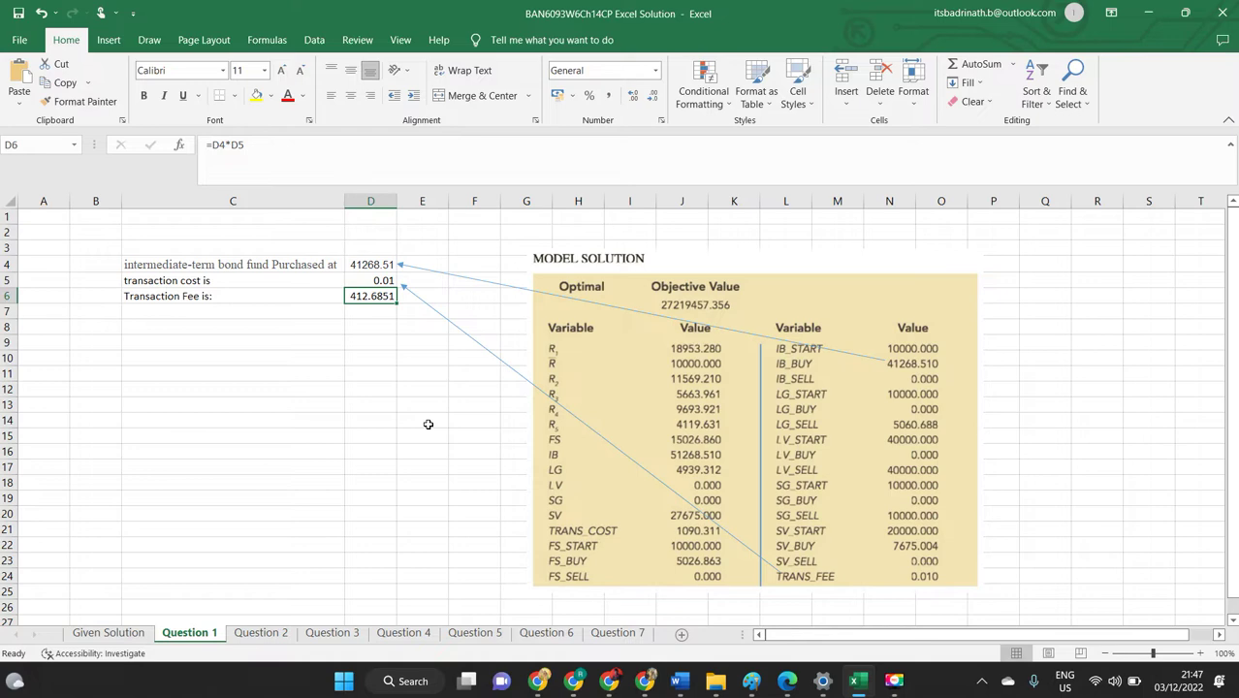
# Compare question 1 in the Word Solution Template with the workbook's fee calculation, and place the cursor at the end of that question.
pyautogui.hotkey('alt', 'Tab')
pyautogui.hotkey('alt', 'Tab')
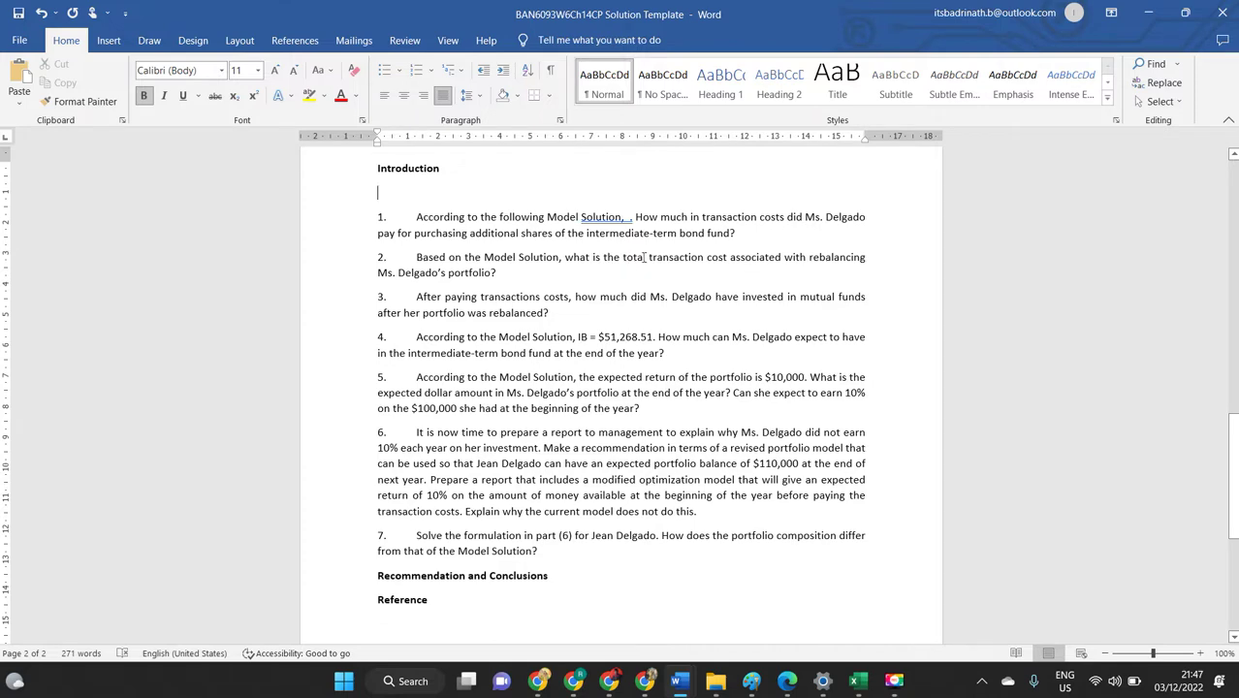
pyautogui.hotkey('alt', 'Tab')
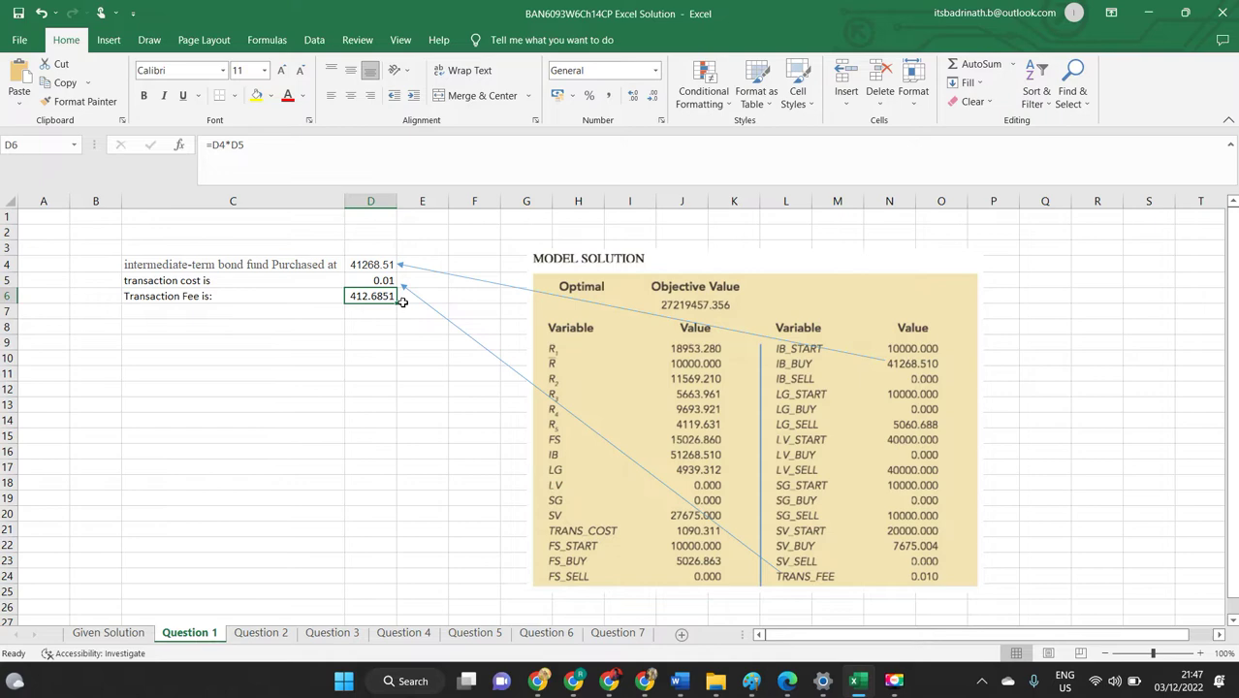
pyautogui.hotkey('alt', 'Tab')
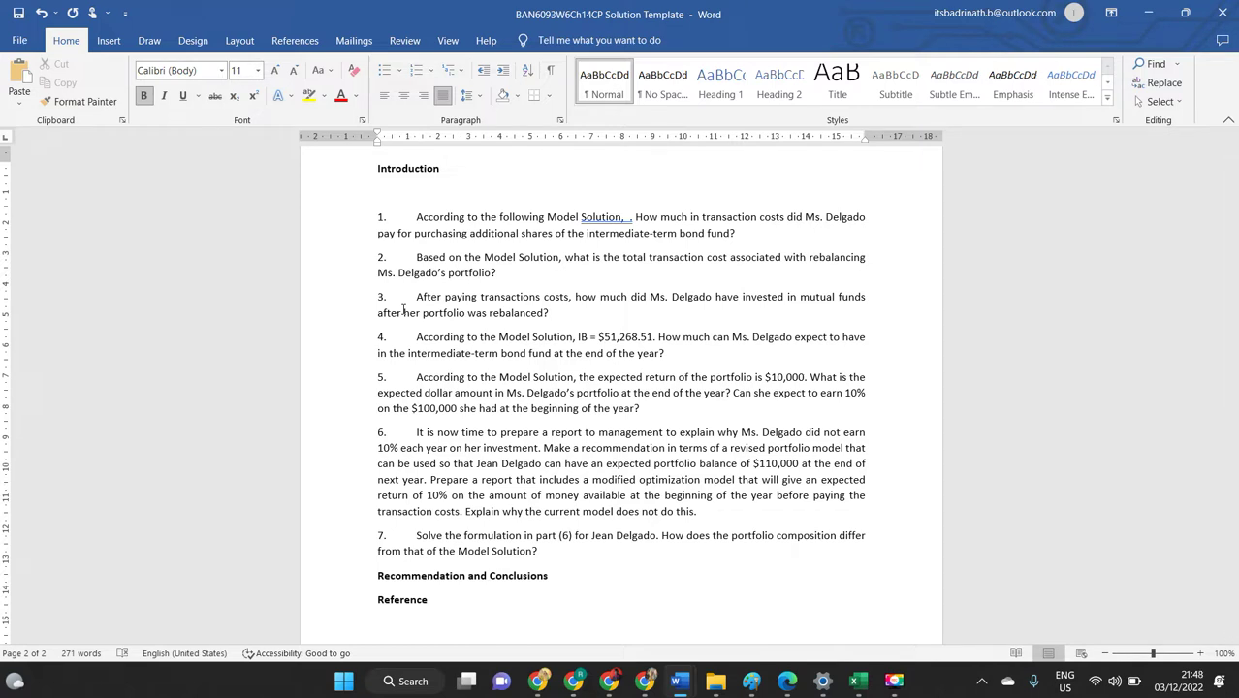
pyautogui.hotkey('alt', 'Tab')
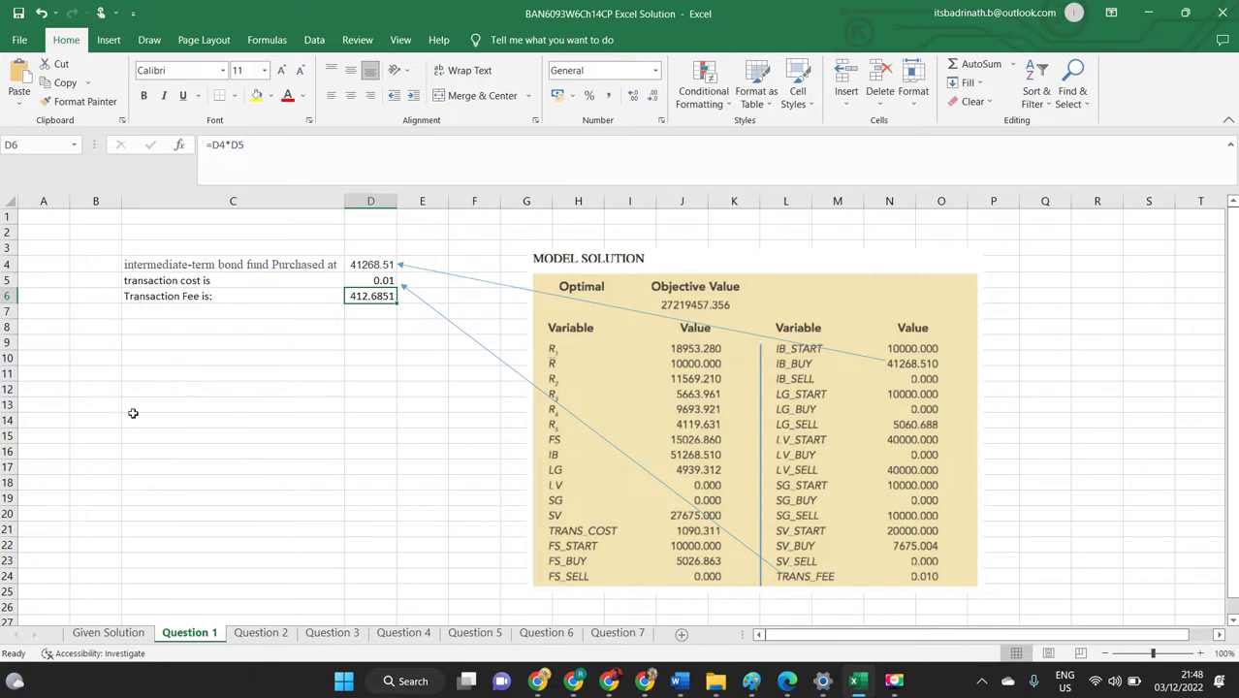
pyautogui.hotkey('alt', 'Tab')
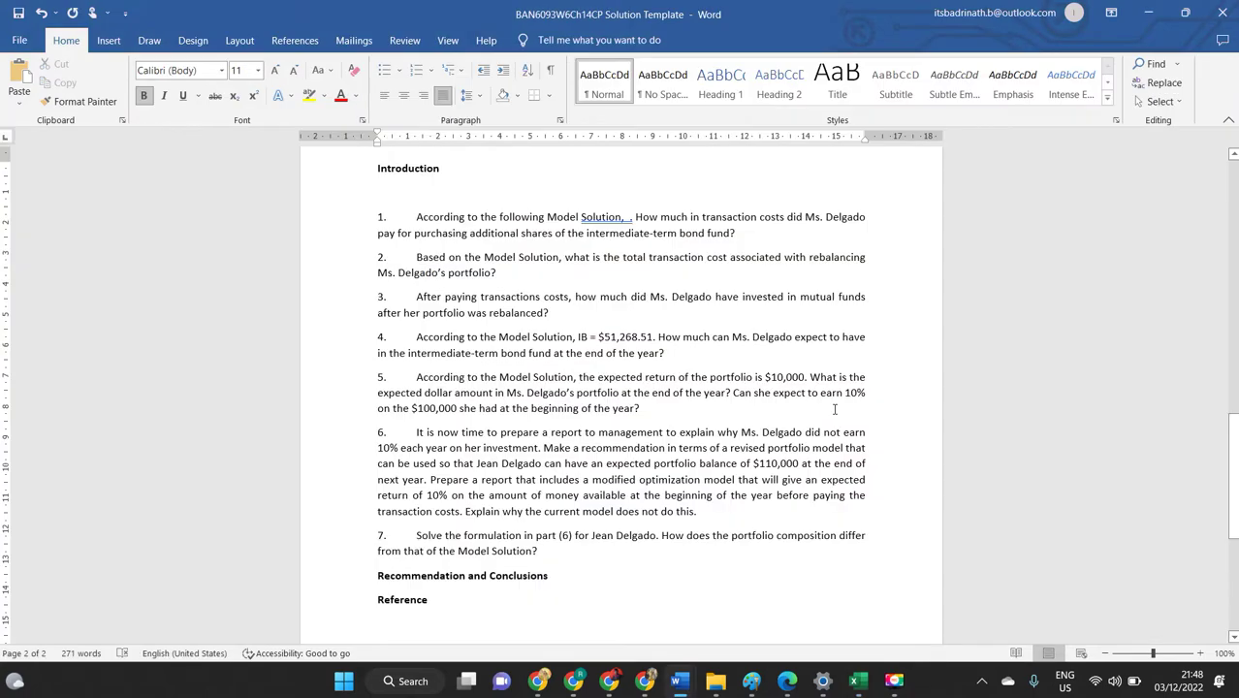
pyautogui.click(737, 234)
# Examine the model transaction cost on the Excel workbook's Question 2 sheet, then return to the Solution Template in Word.
pyautogui.hotkey('alt', 'Tab')
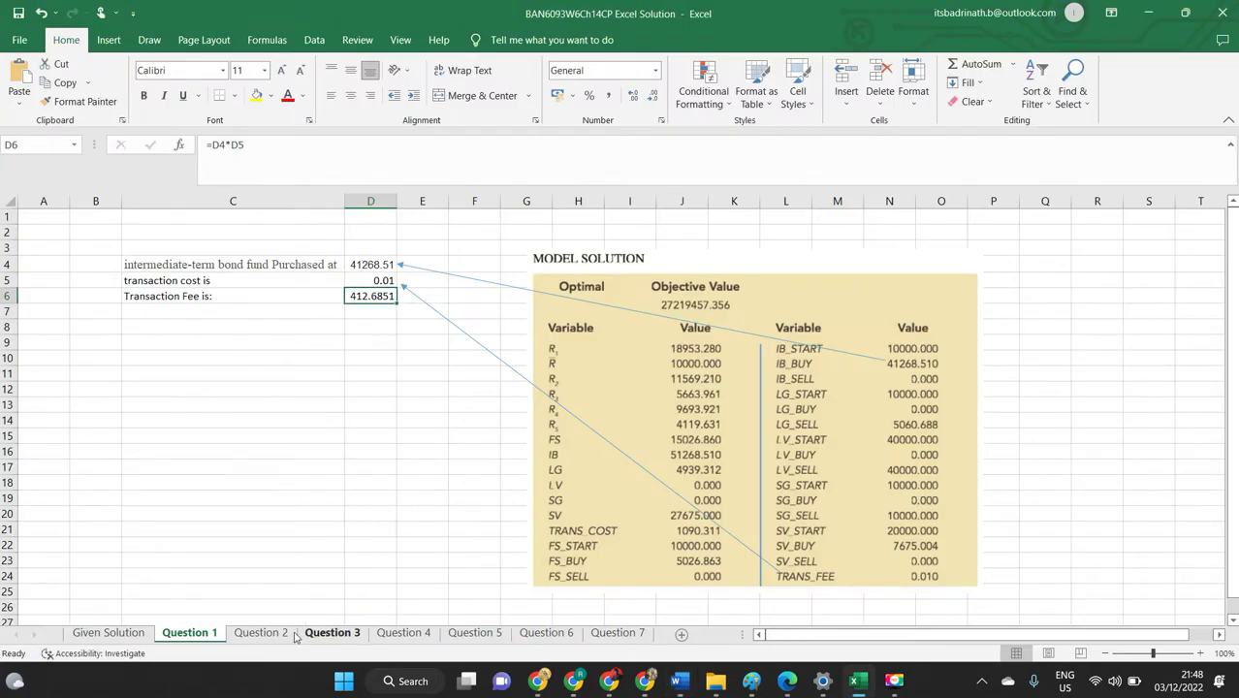
pyautogui.click(280, 632)
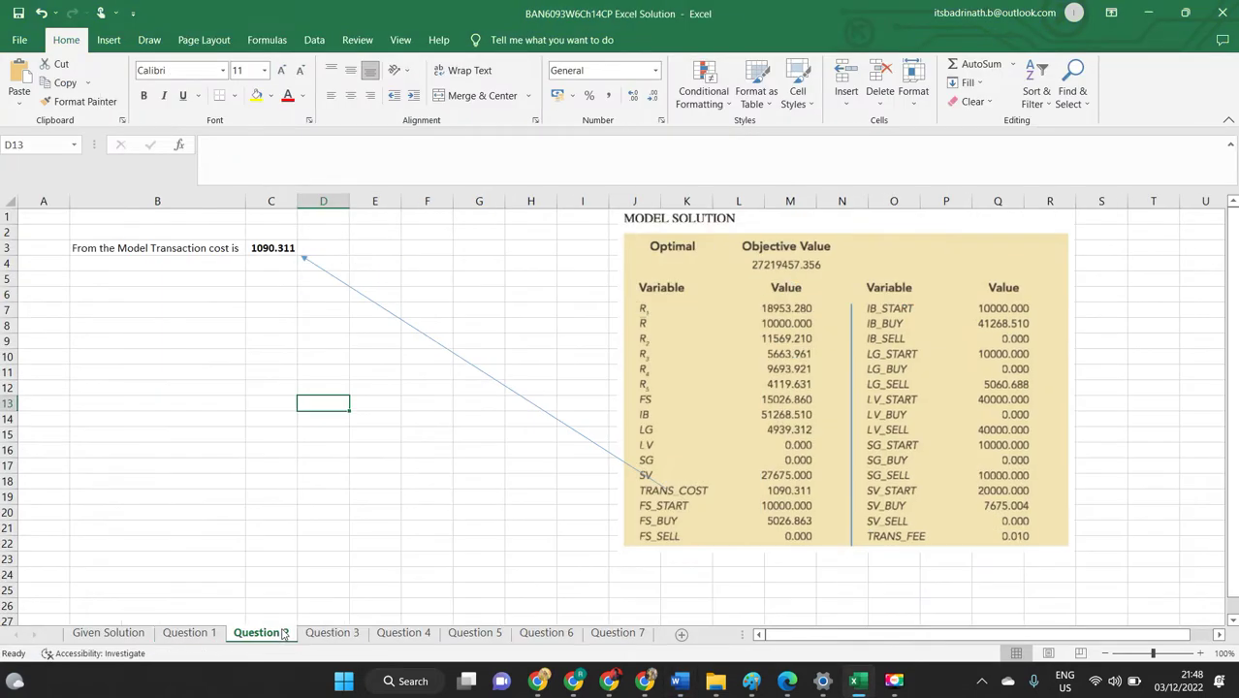
pyautogui.click(354, 363)
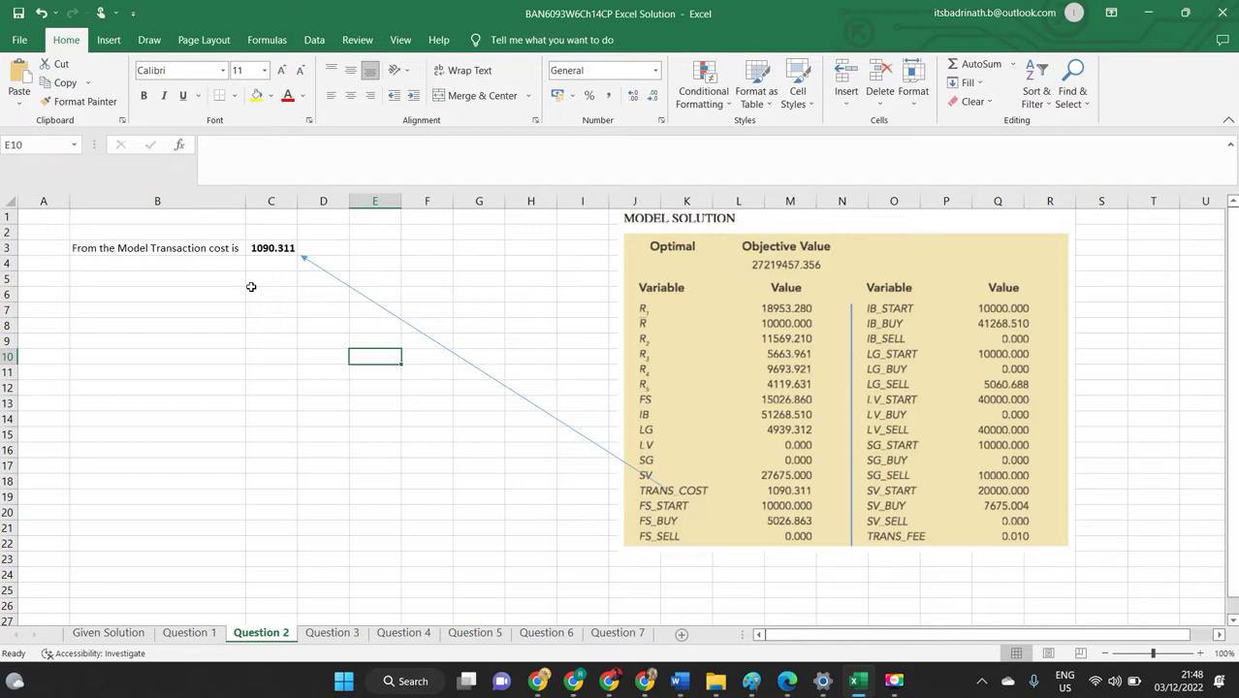
pyautogui.hotkey('alt', 'Tab')
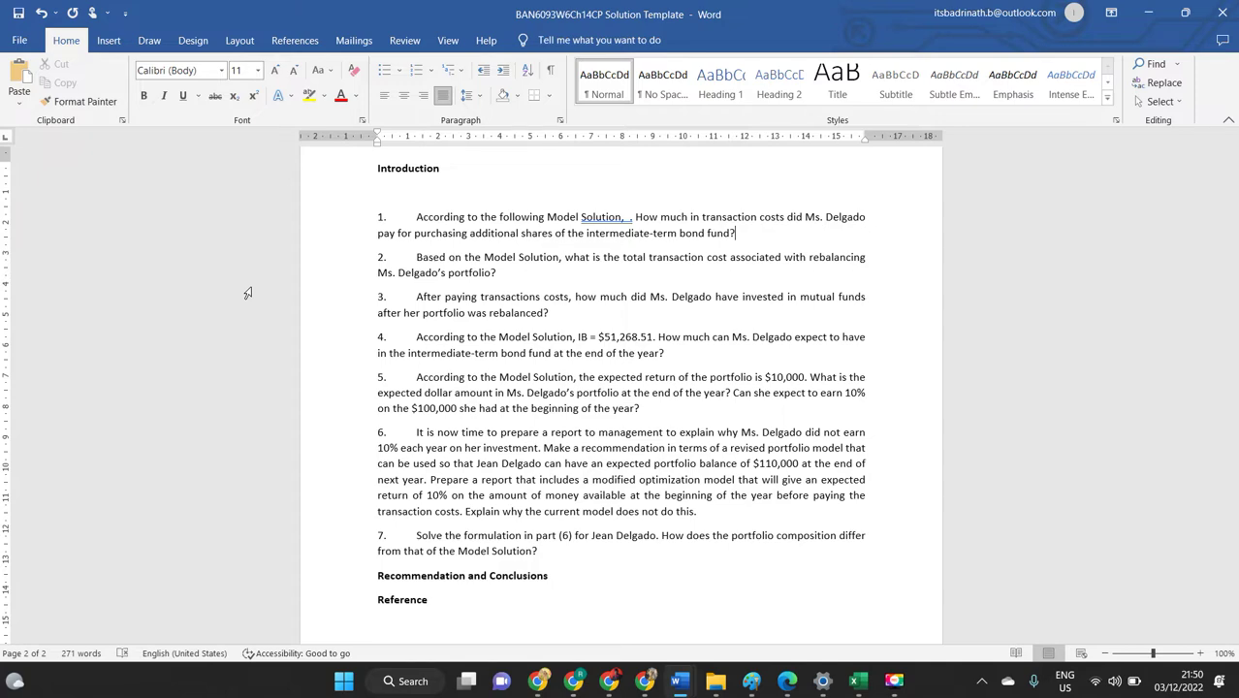
# Switch to the Excel Solution workbook and inspect the initial investment, transaction cost and invested value formula on the Question 3 sheet.
pyautogui.hotkey('alt', 'Tab')
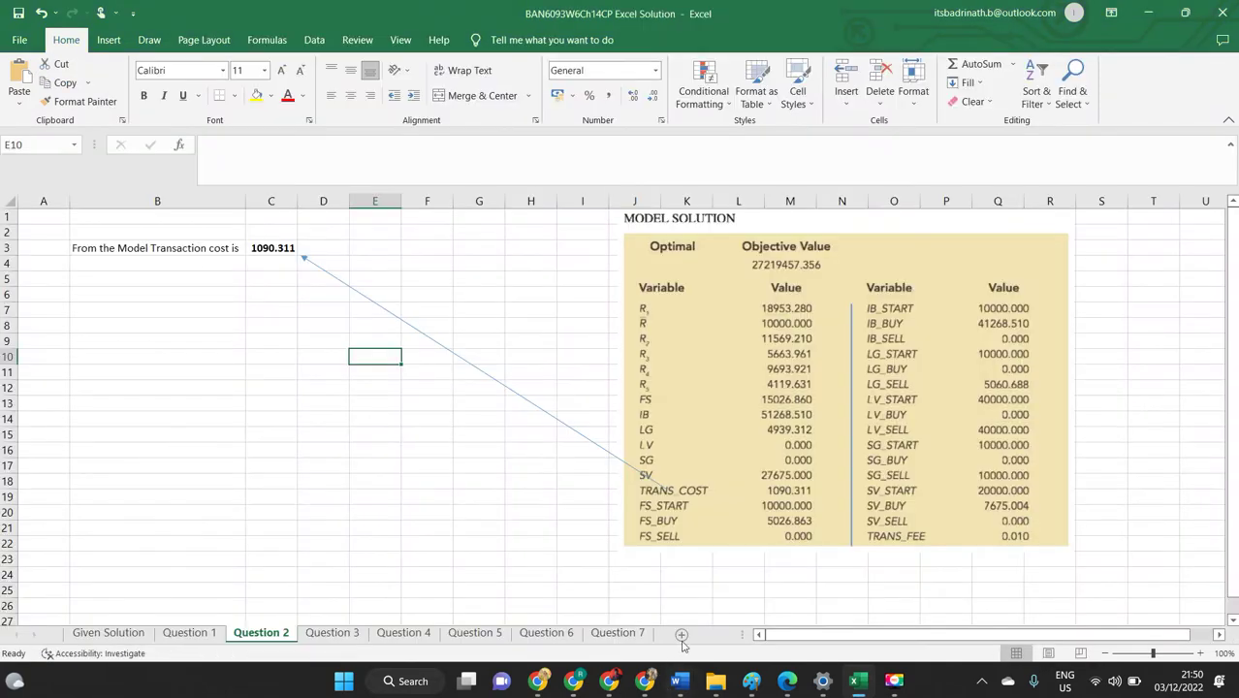
pyautogui.click(340, 633)
pyautogui.click(287, 290)
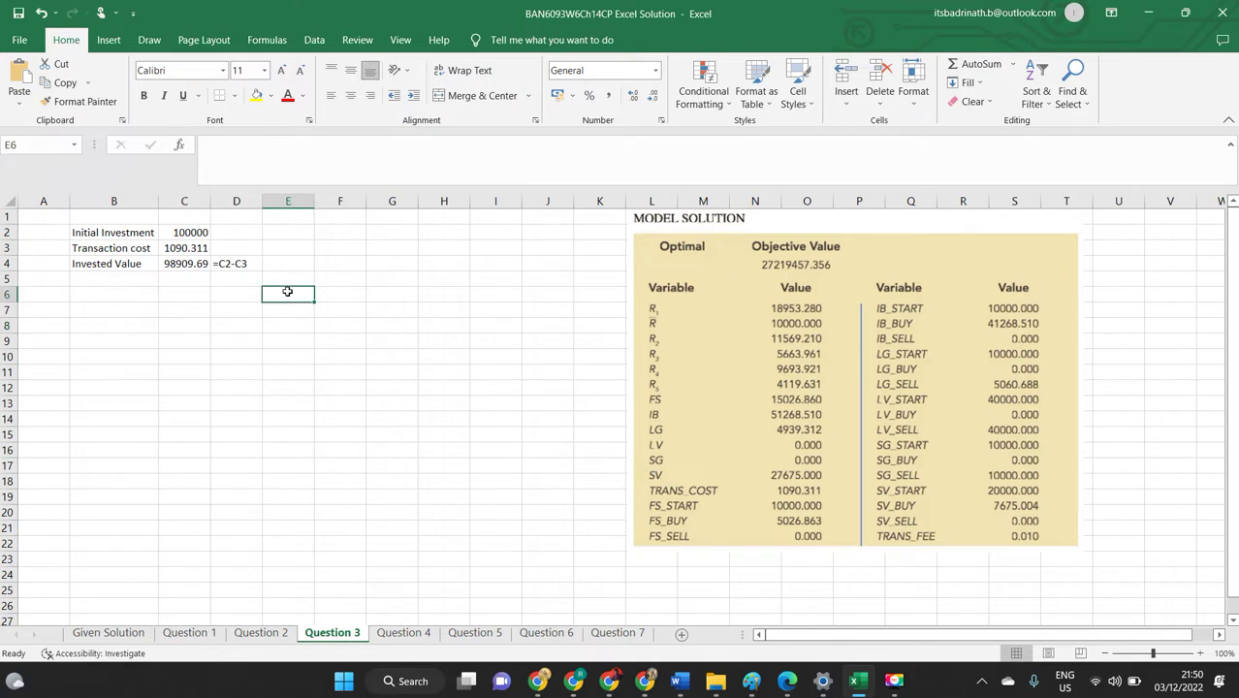
pyautogui.click(175, 230)
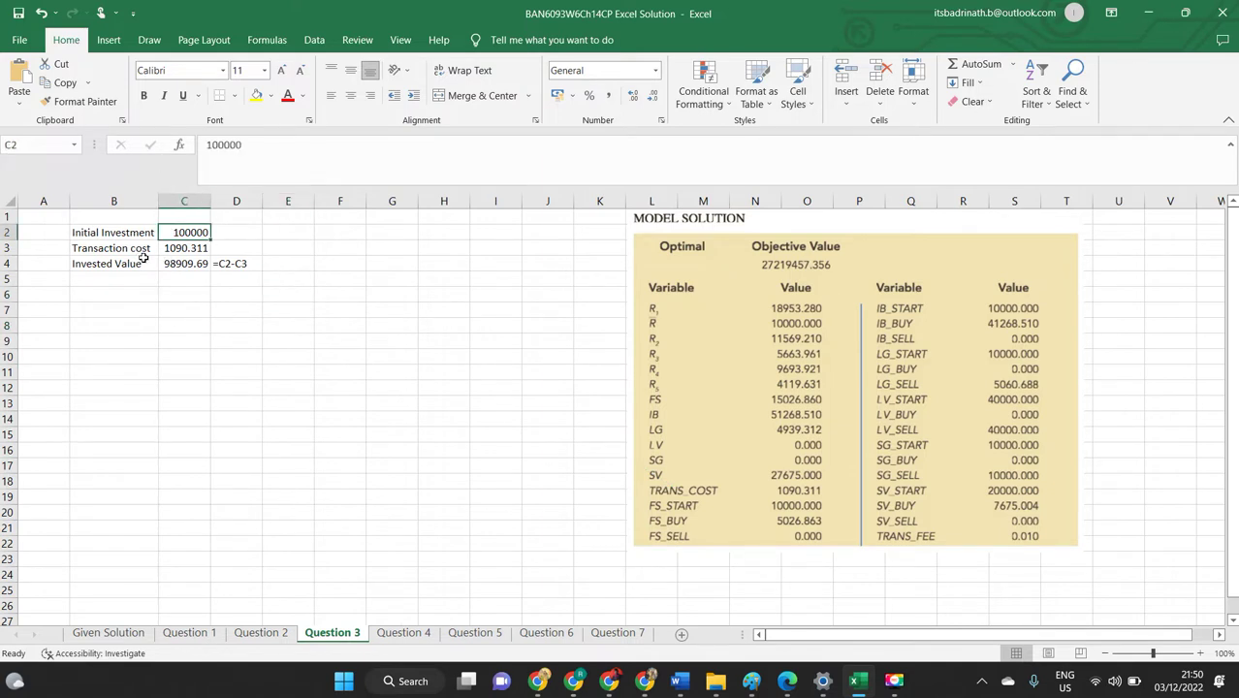
pyautogui.moveTo(74, 249); pyautogui.dragTo(205, 251)
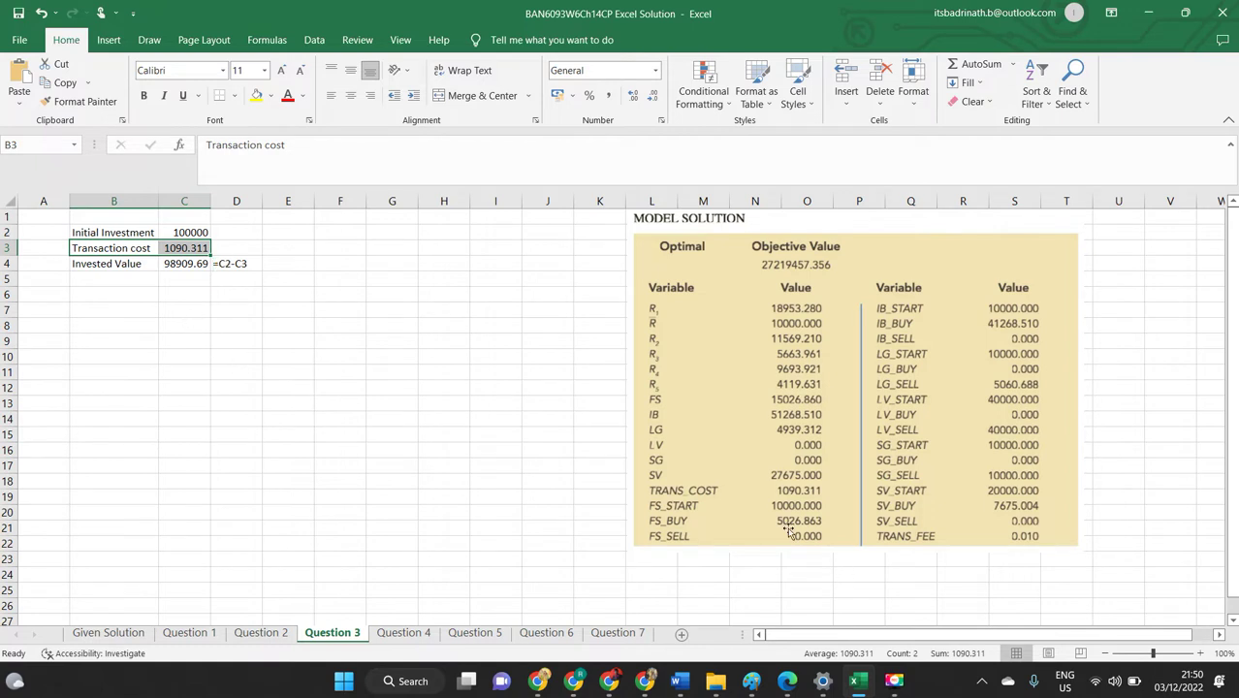
pyautogui.click(146, 265)
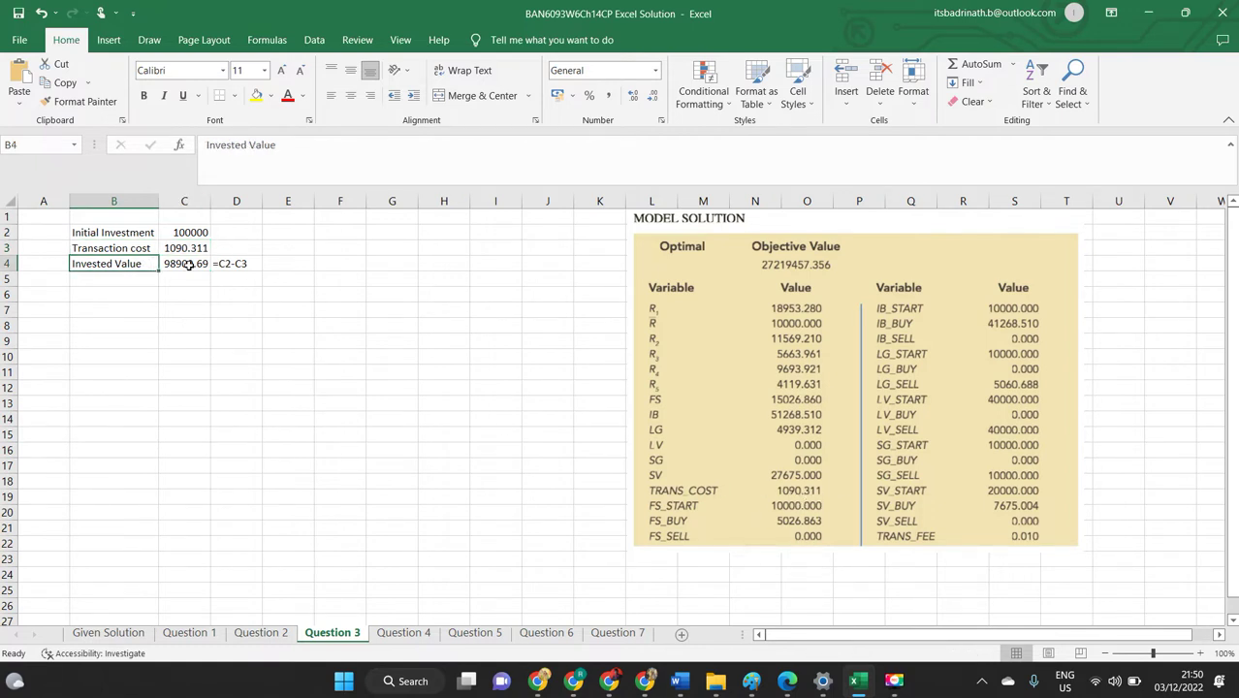
pyautogui.click(189, 264)
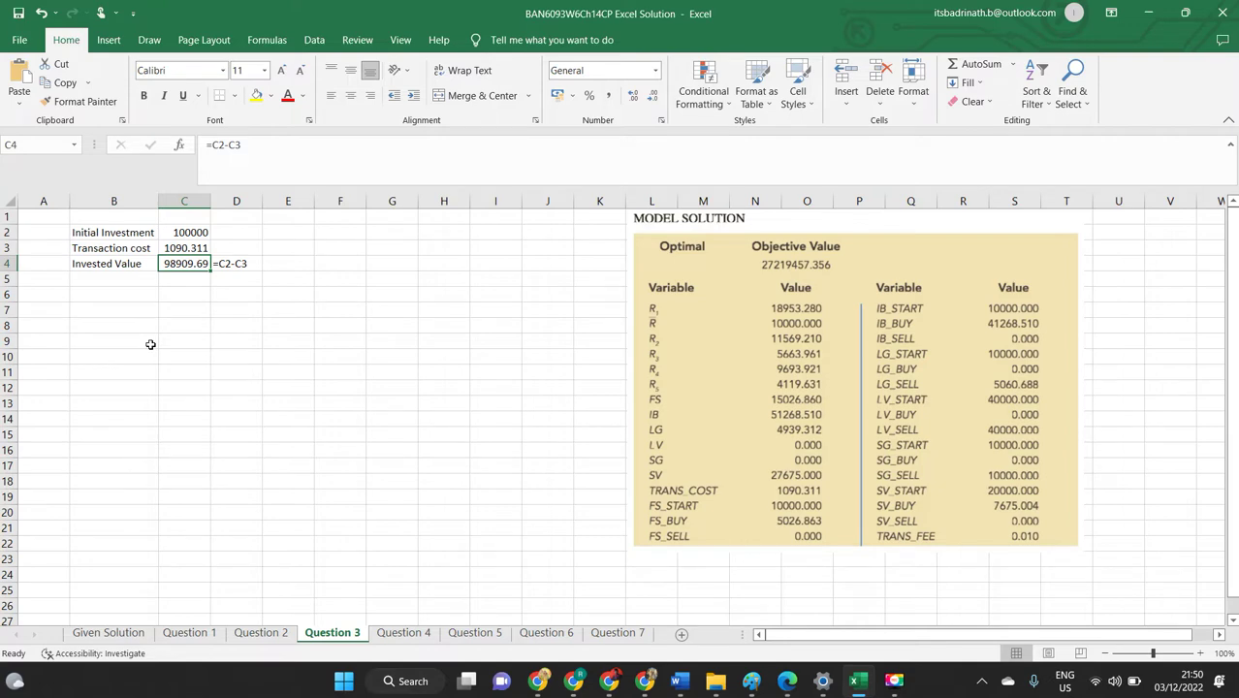
# Compare questions 3 and 4 in the Word Solution Template with the answers on the workbook's Question 3 and Question 4 sheets.
pyautogui.hotkey('alt', 'Tab')
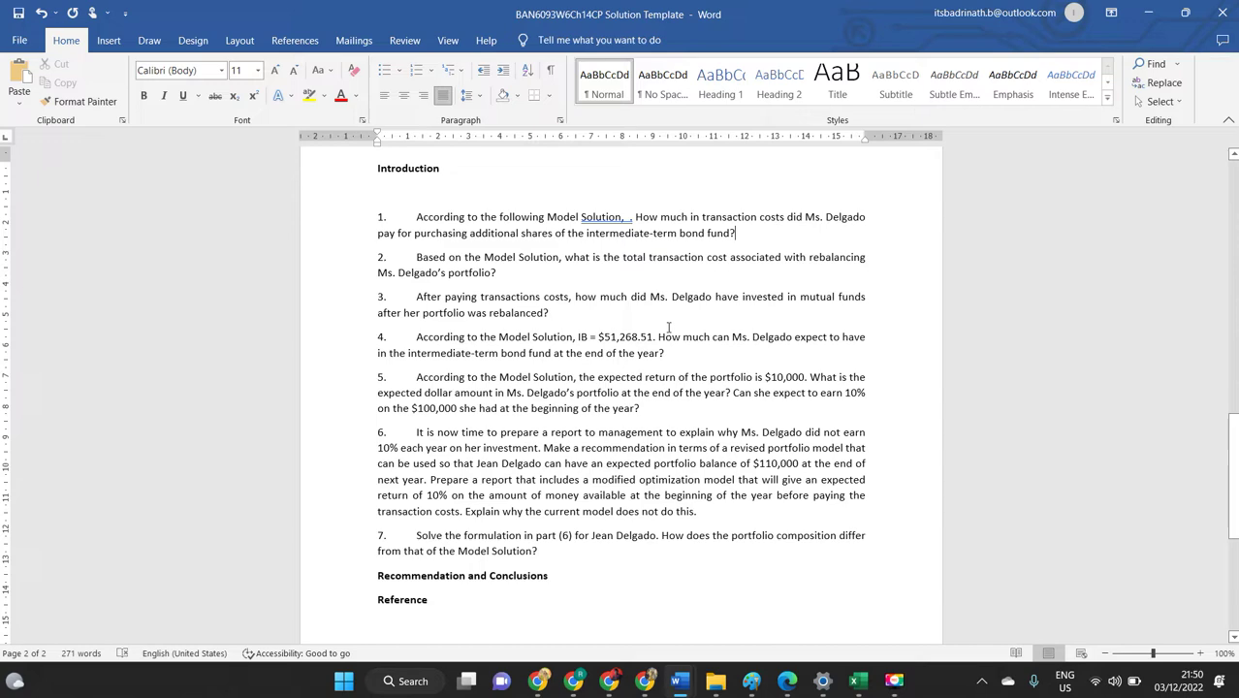
pyautogui.hotkey('alt', 'Tab')
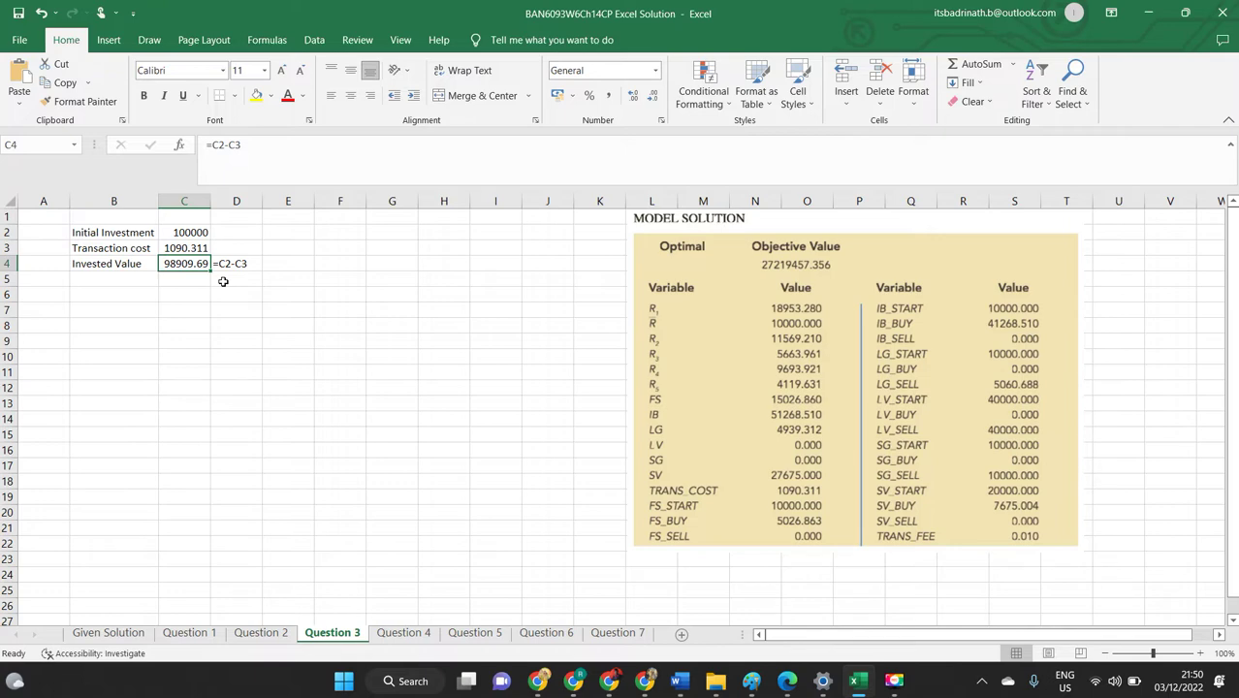
pyautogui.hotkey('alt', 'Tab')
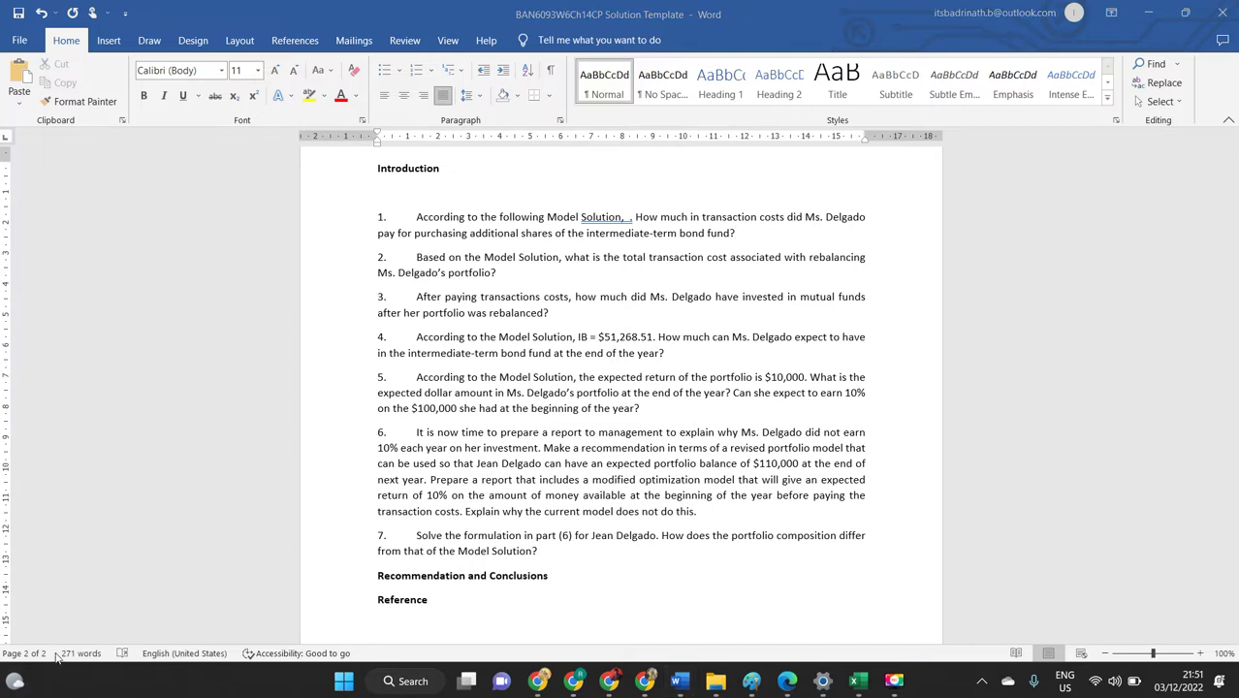
pyautogui.hotkey('alt', 'Tab')
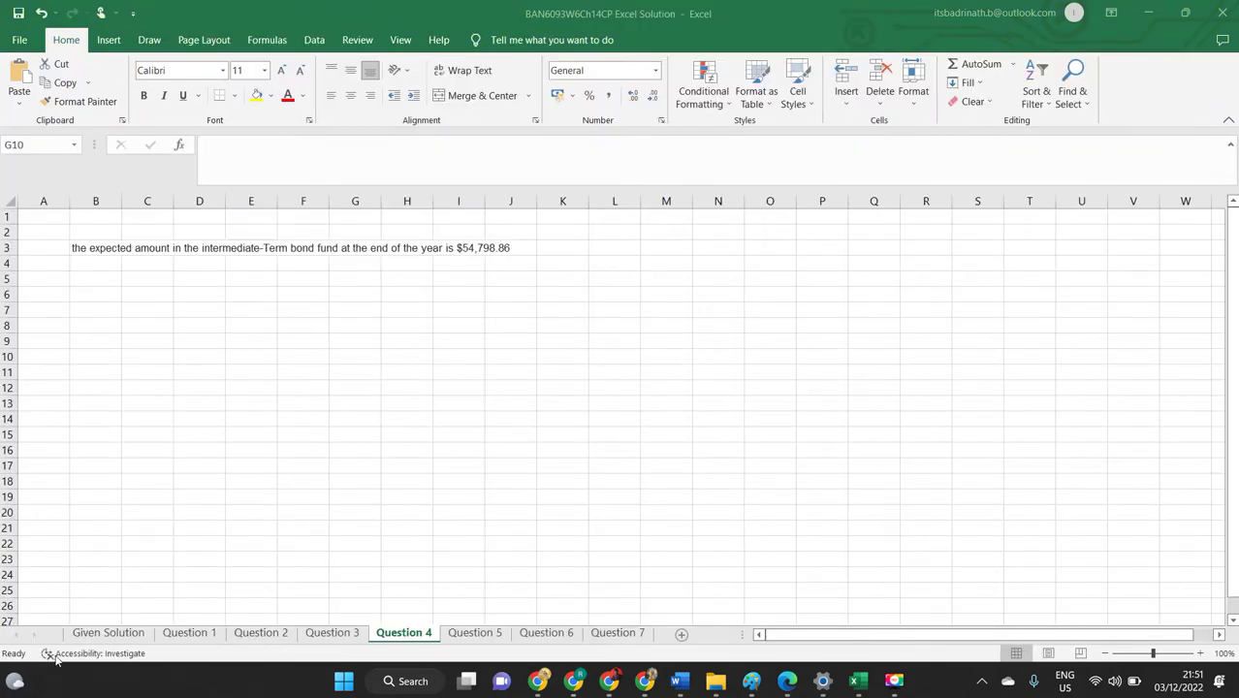
# Switch to the Case Study document in Word, review the model description and Managerial Report, and highlight questions 6 and 7.
pyautogui.hotkey('alt', 'Tab')
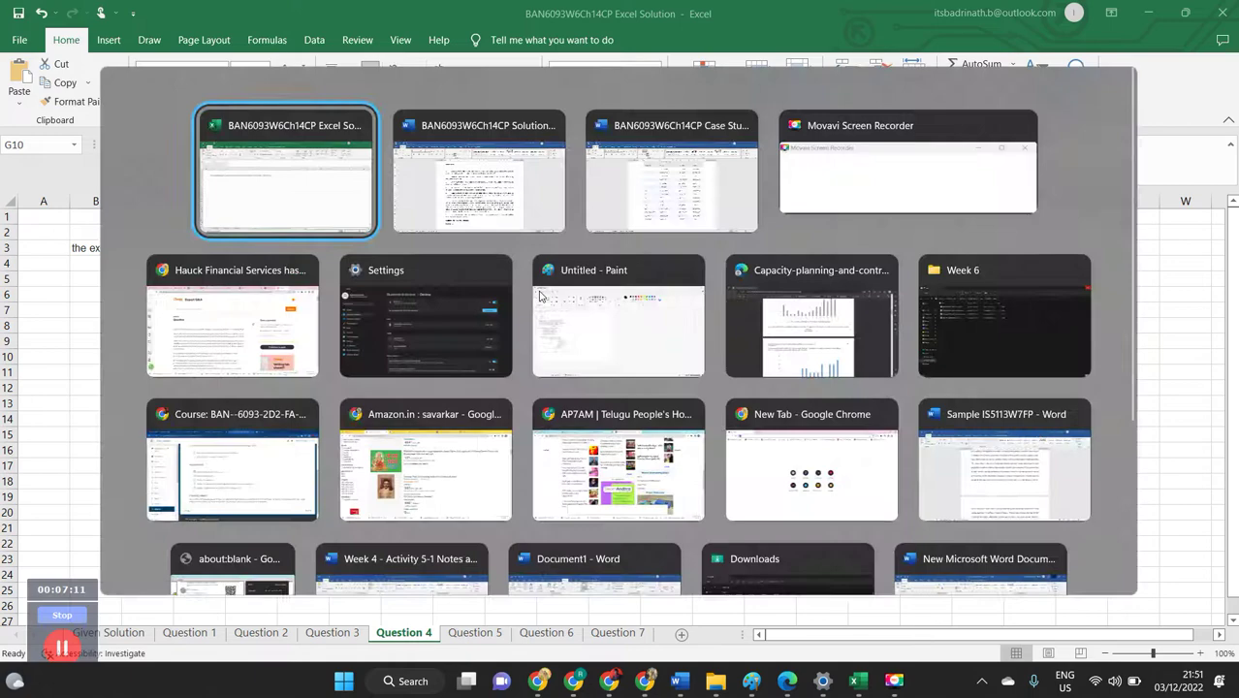
pyautogui.press('Tab')
pyautogui.press('Tab')
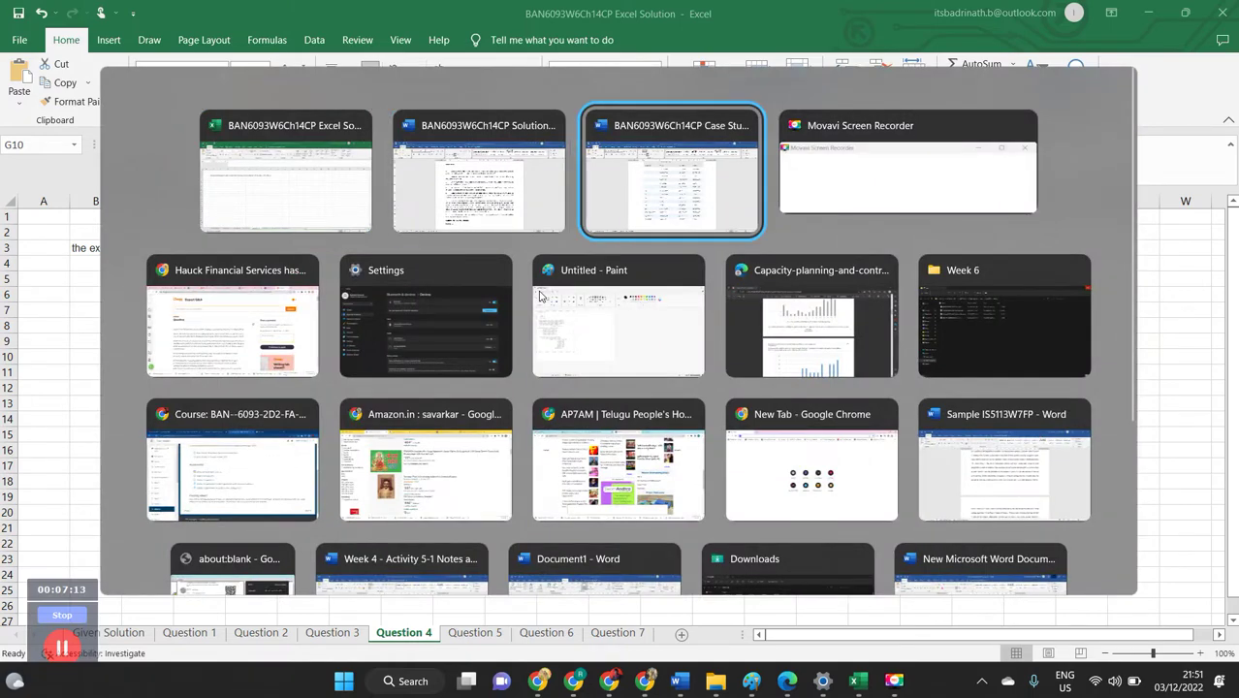
pyautogui.scroll(15, 707, 376)
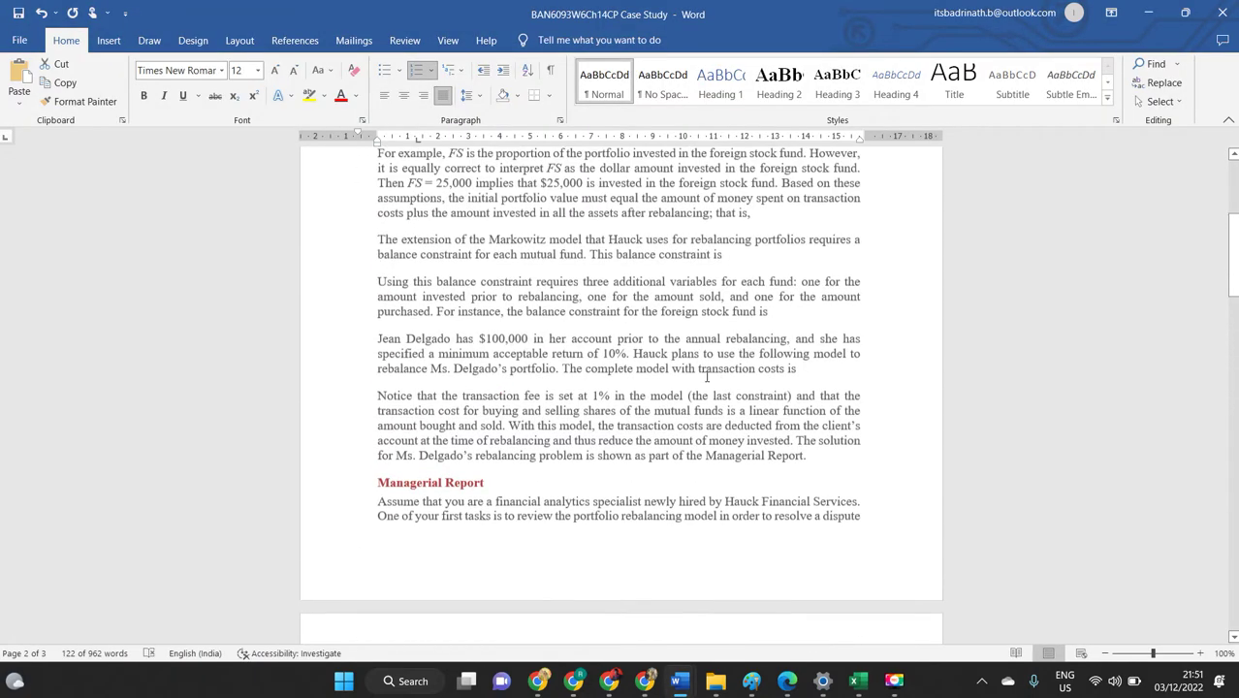
pyautogui.scroll(11, 706, 376)
pyautogui.scroll(-10, 693, 387)
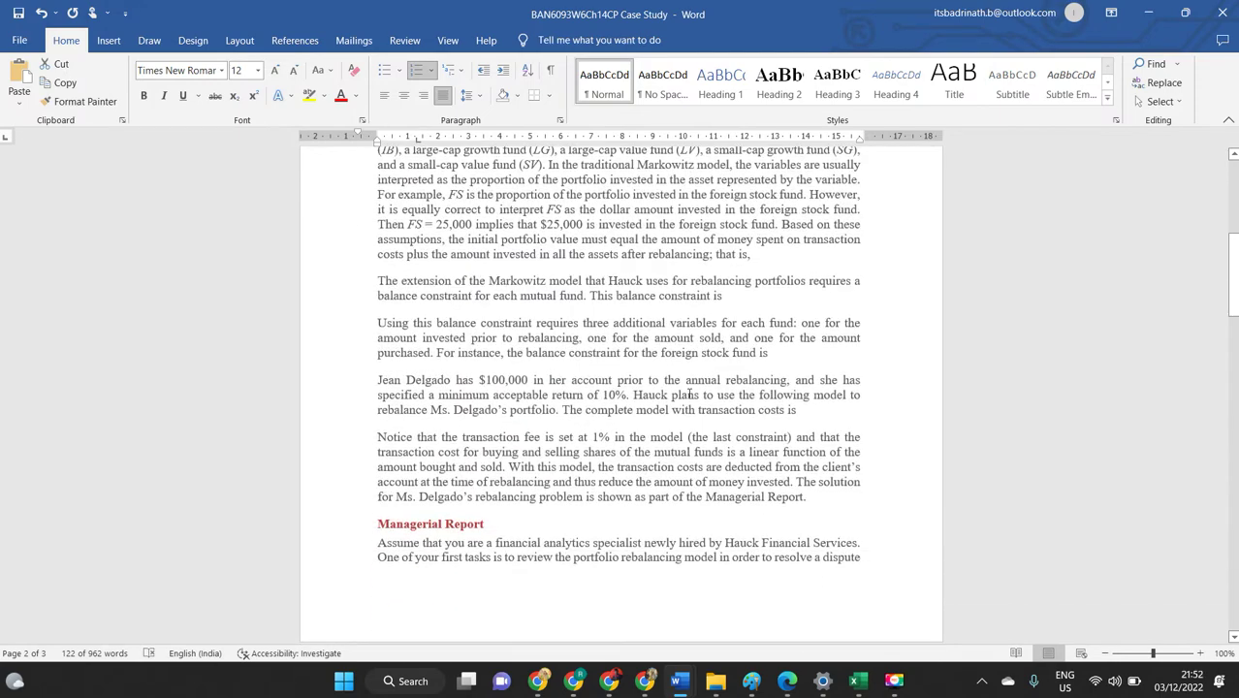
pyautogui.scroll(-15, 672, 406)
pyautogui.moveTo(378, 344); pyautogui.dragTo(647, 463)
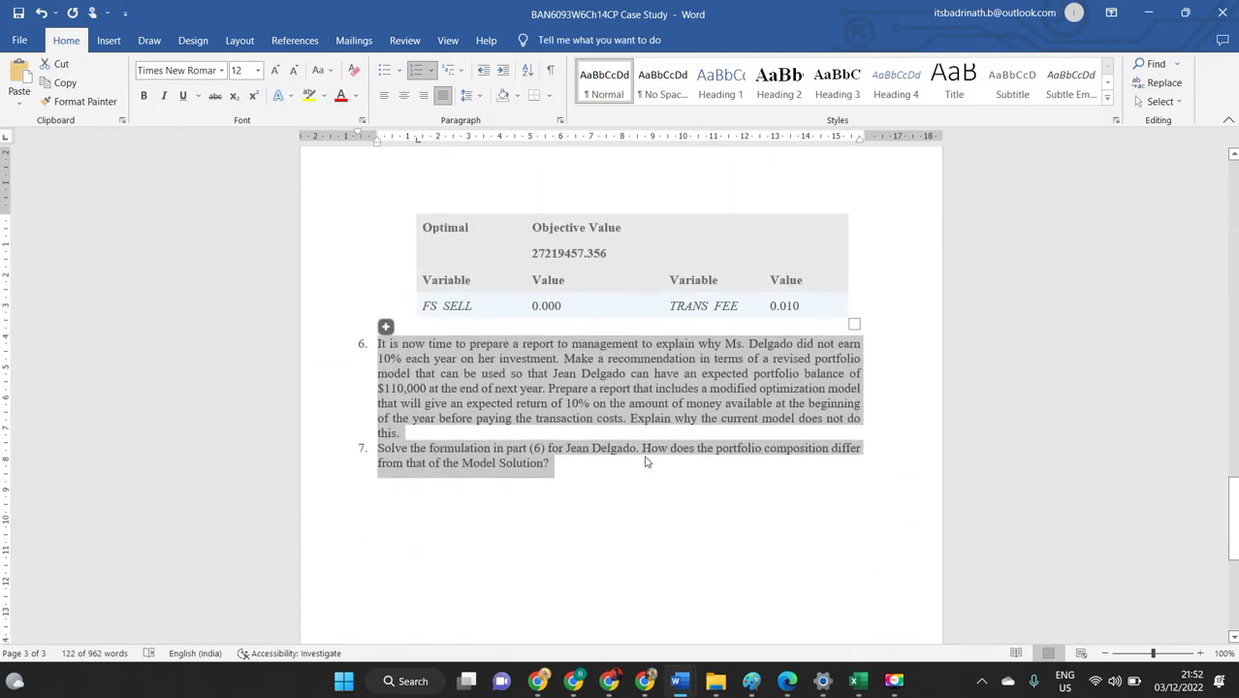
pyautogui.scroll(-5, 651, 450)
pyautogui.scroll(10, 658, 437)
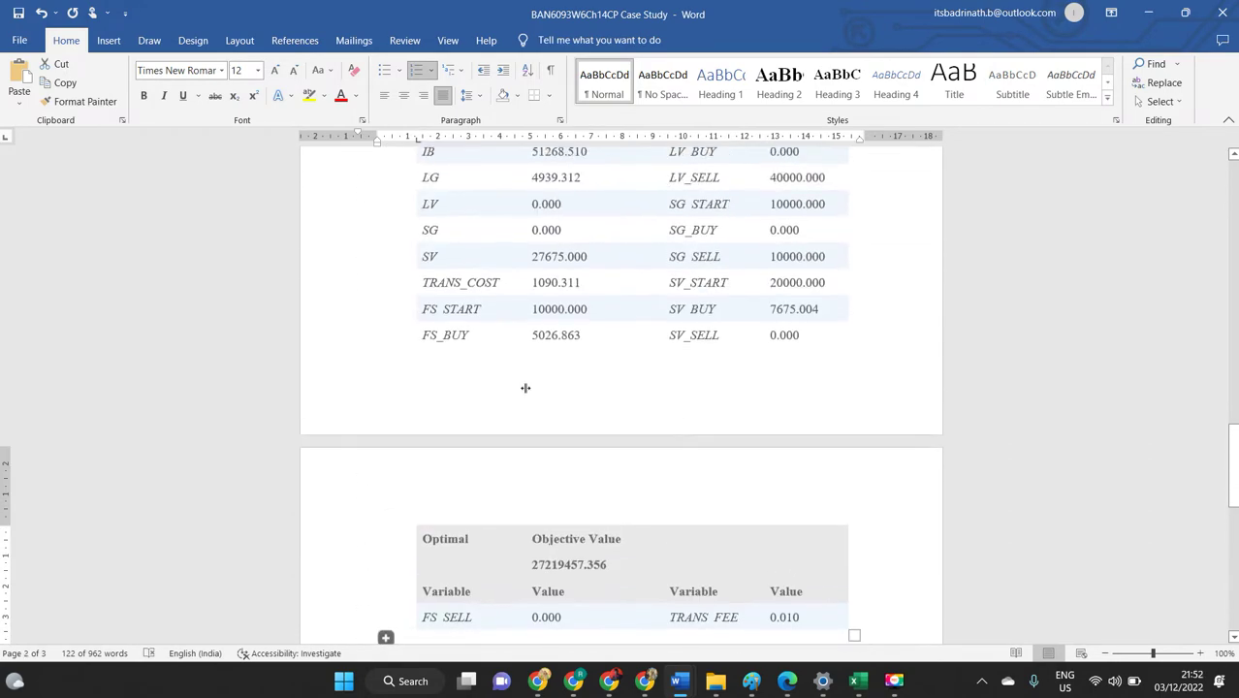
# Return to the Excel Solution workbook and look over the Given Solution and Question 1 sheets.
pyautogui.hotkey('alt', 'Tab')
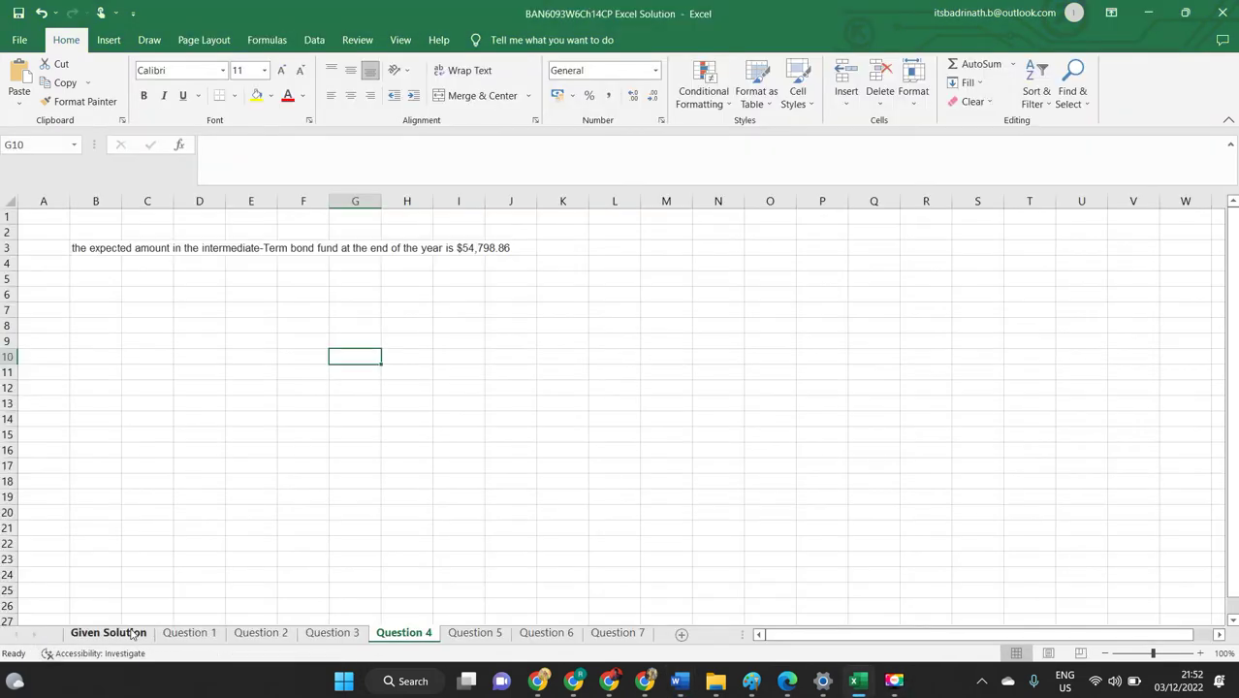
pyautogui.click(133, 633)
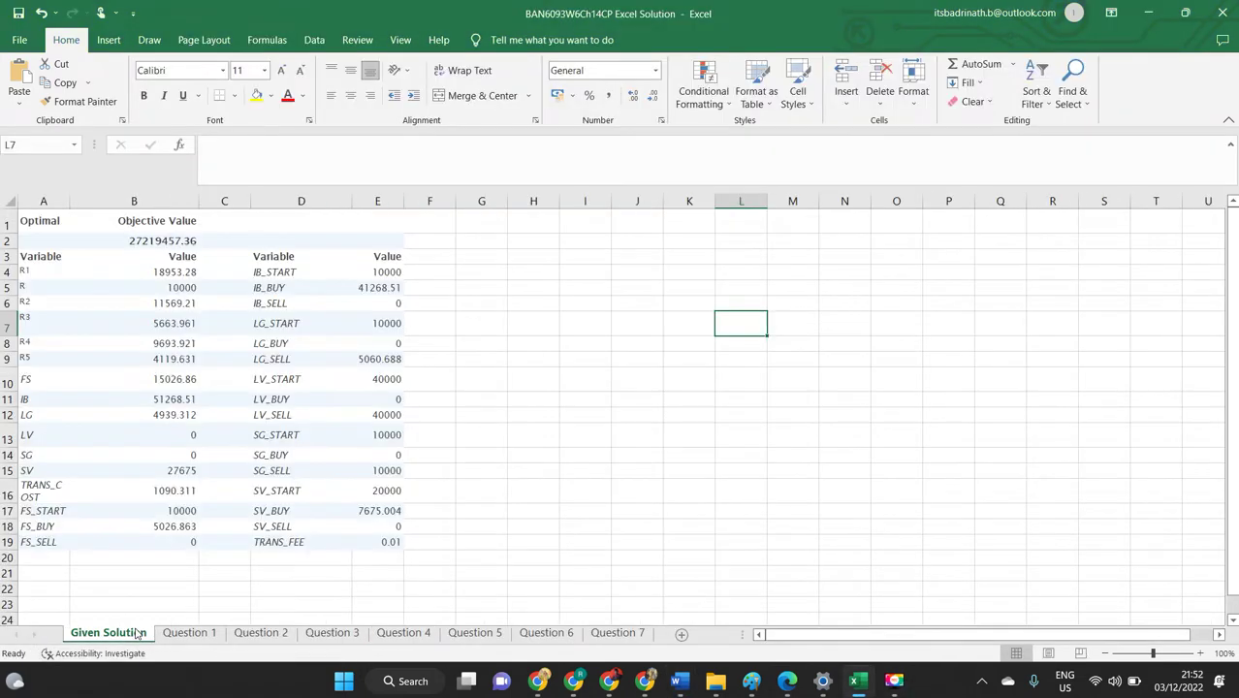
pyautogui.click(194, 634)
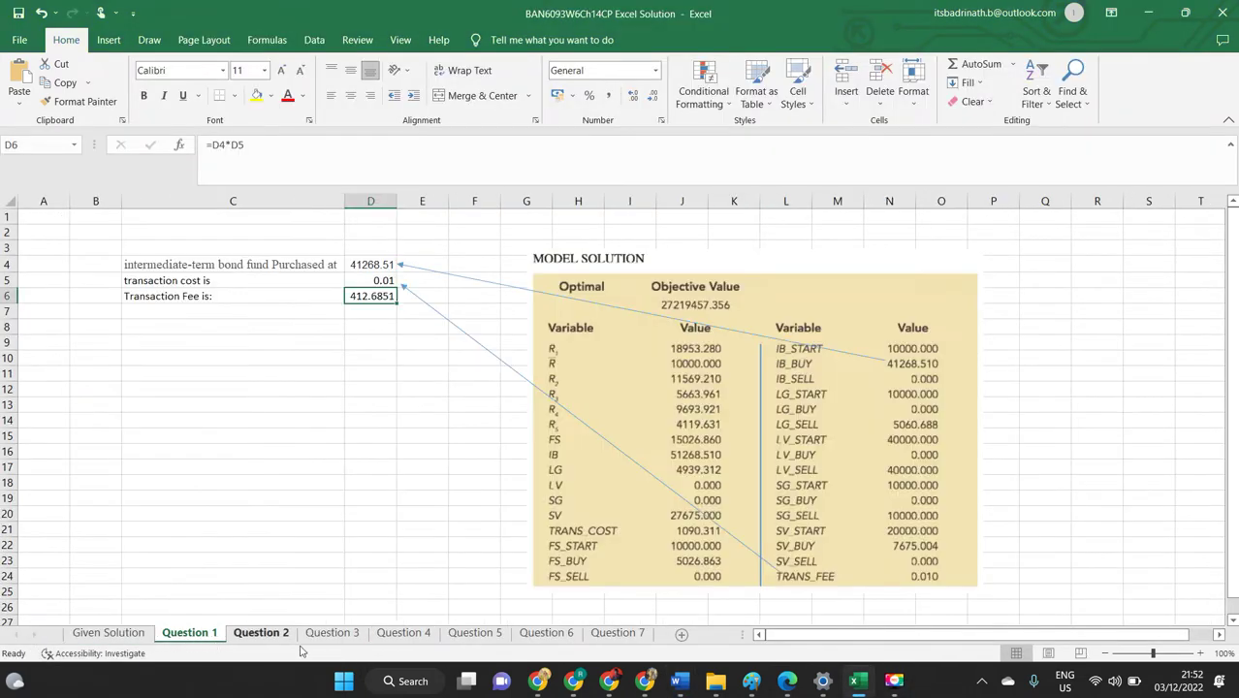
# Examine the optimization model formulations on the Question 6 sheet, including the constraints of the lower-left model from row 49 down.
pyautogui.click(620, 632)
pyautogui.click(543, 633)
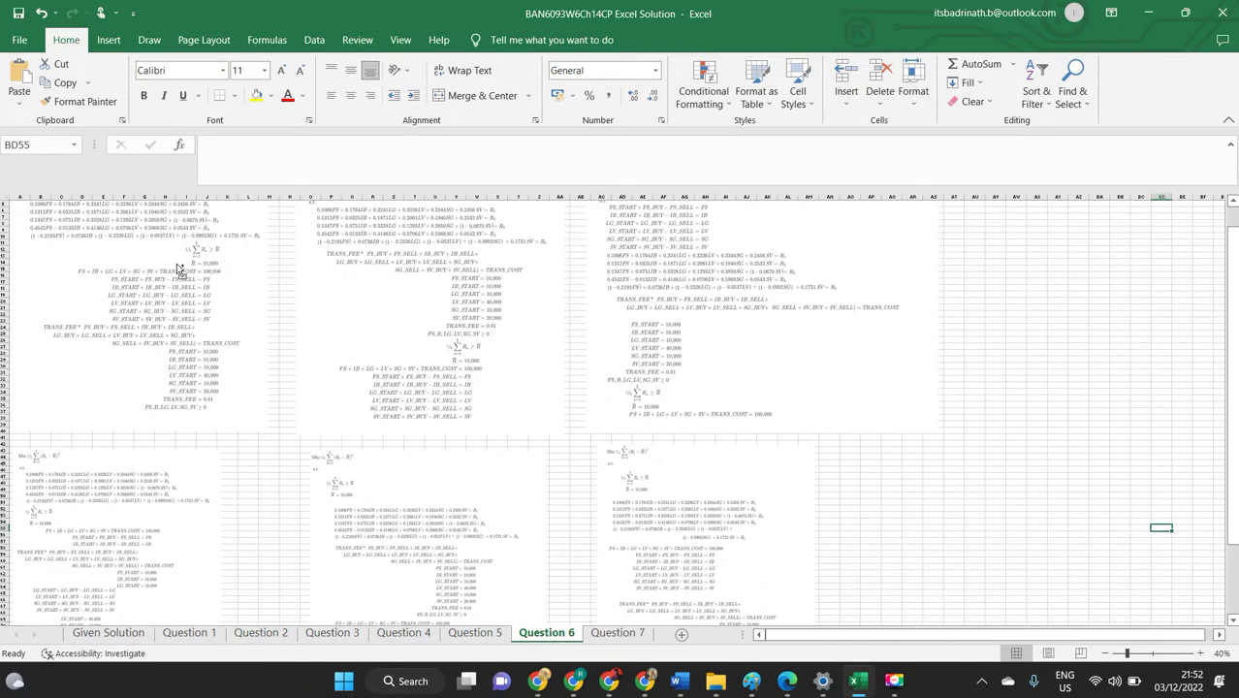
pyautogui.scroll(5, 179, 271)
pyautogui.scroll(-8, 116, 348)
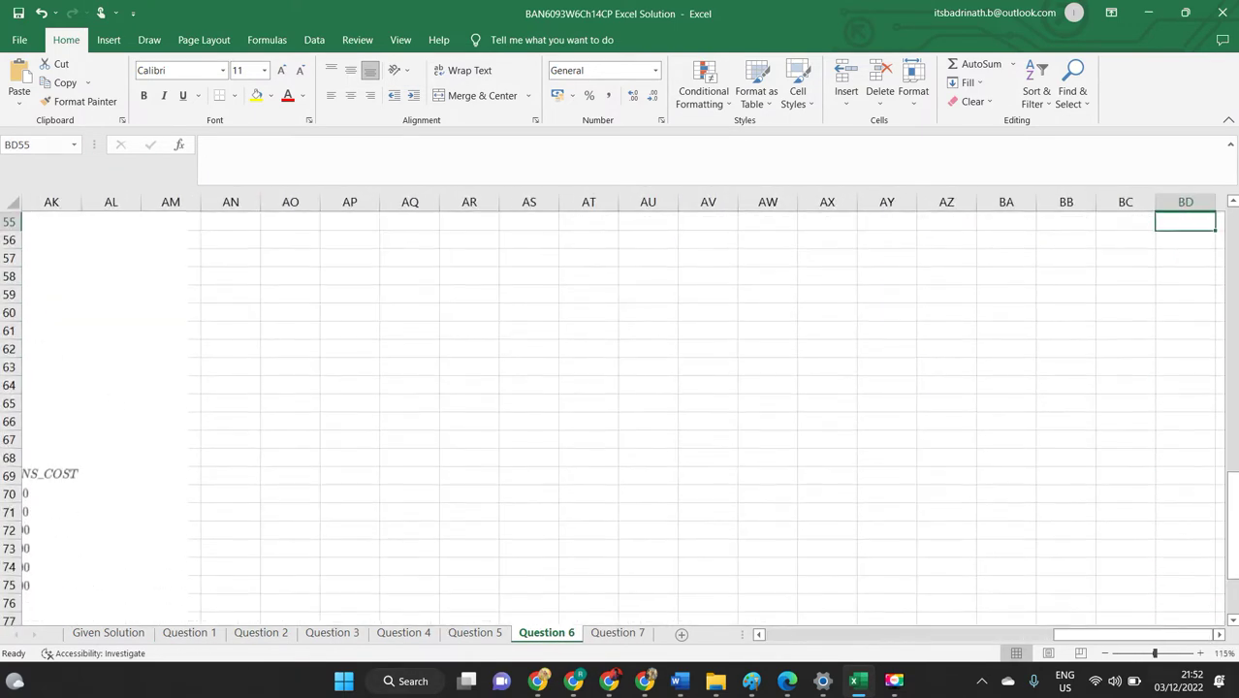
pyautogui.moveTo(1130, 635); pyautogui.dragTo(339, 613)
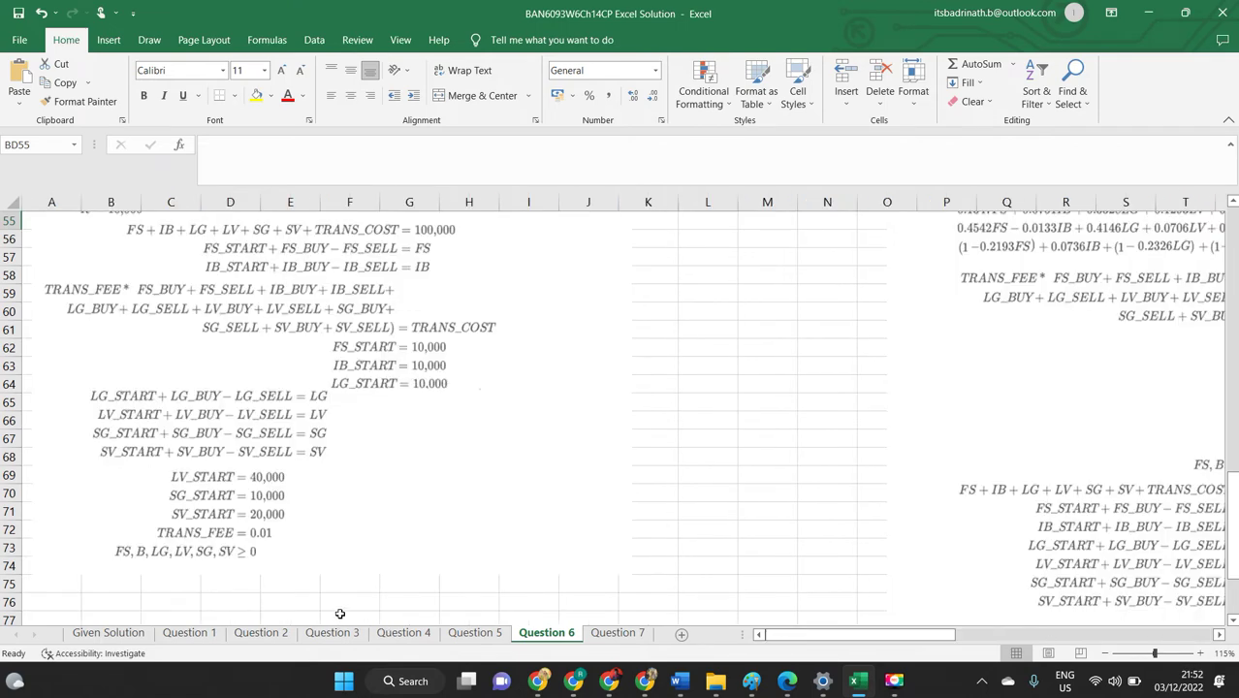
pyautogui.scroll(2, 190, 235)
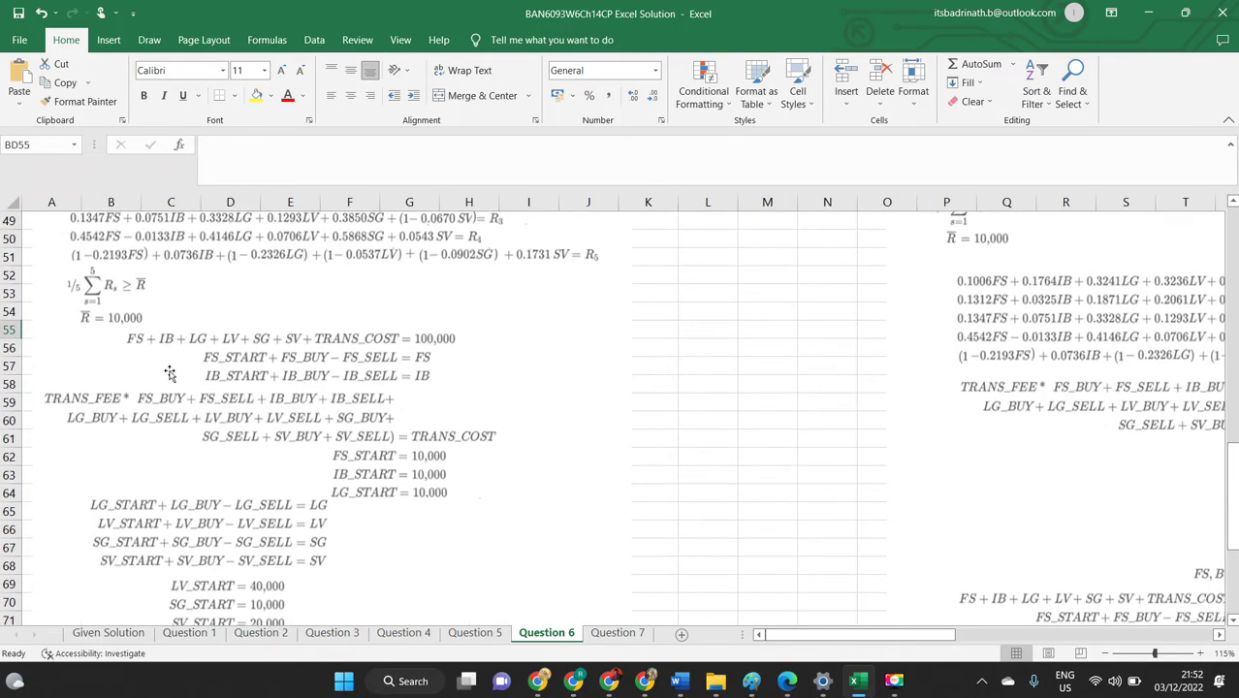
# Compare questions 6 and 7 in the Word Case Study with all the model formulations on the workbook's Question 6 sheet.
pyautogui.hotkey('alt', 'Tab')
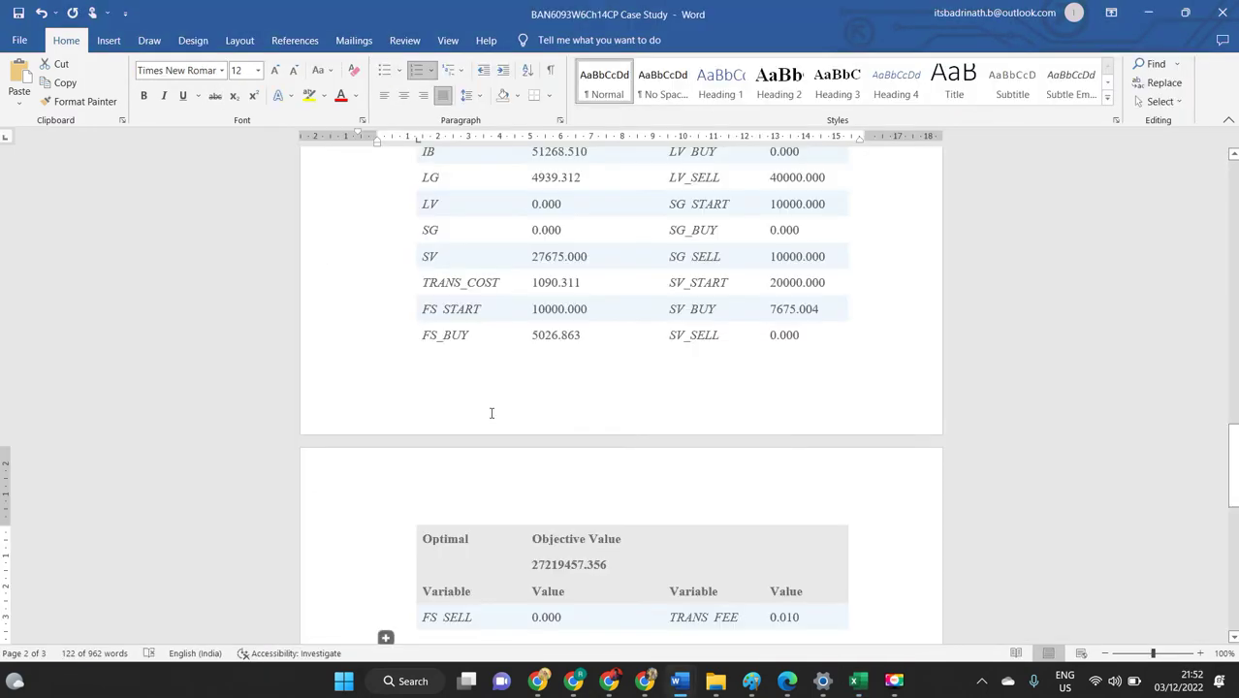
pyautogui.scroll(-3, 483, 415)
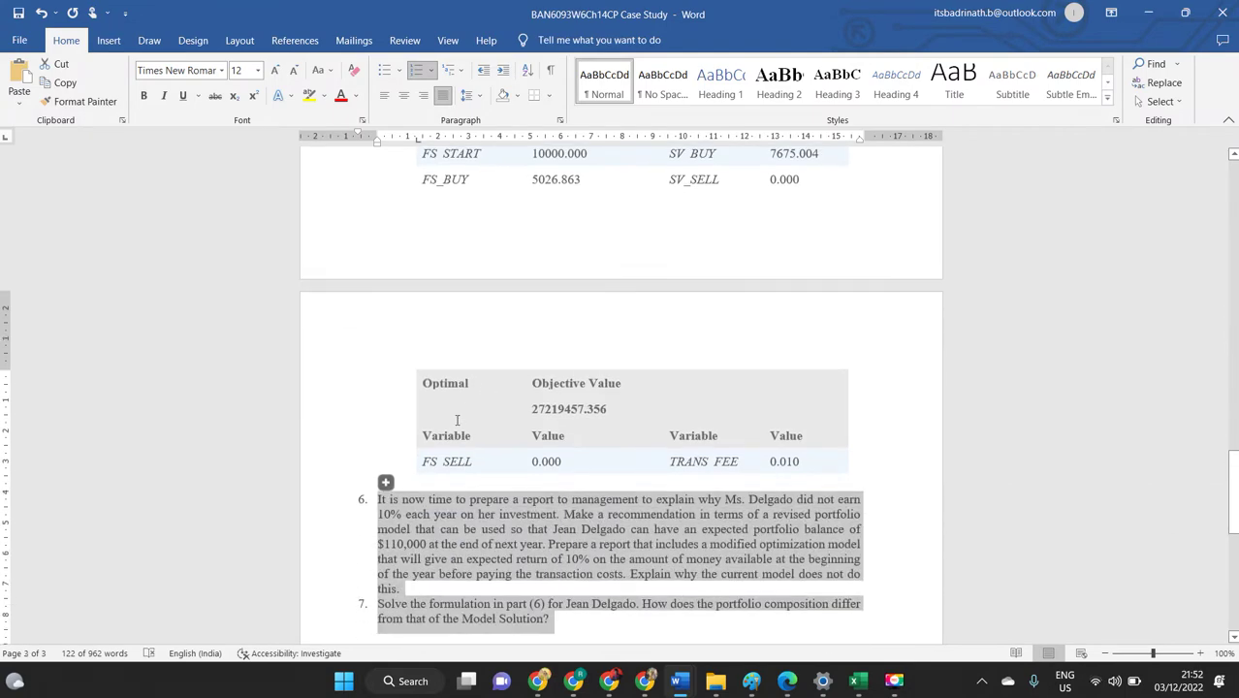
pyautogui.hotkey('alt', 'Tab')
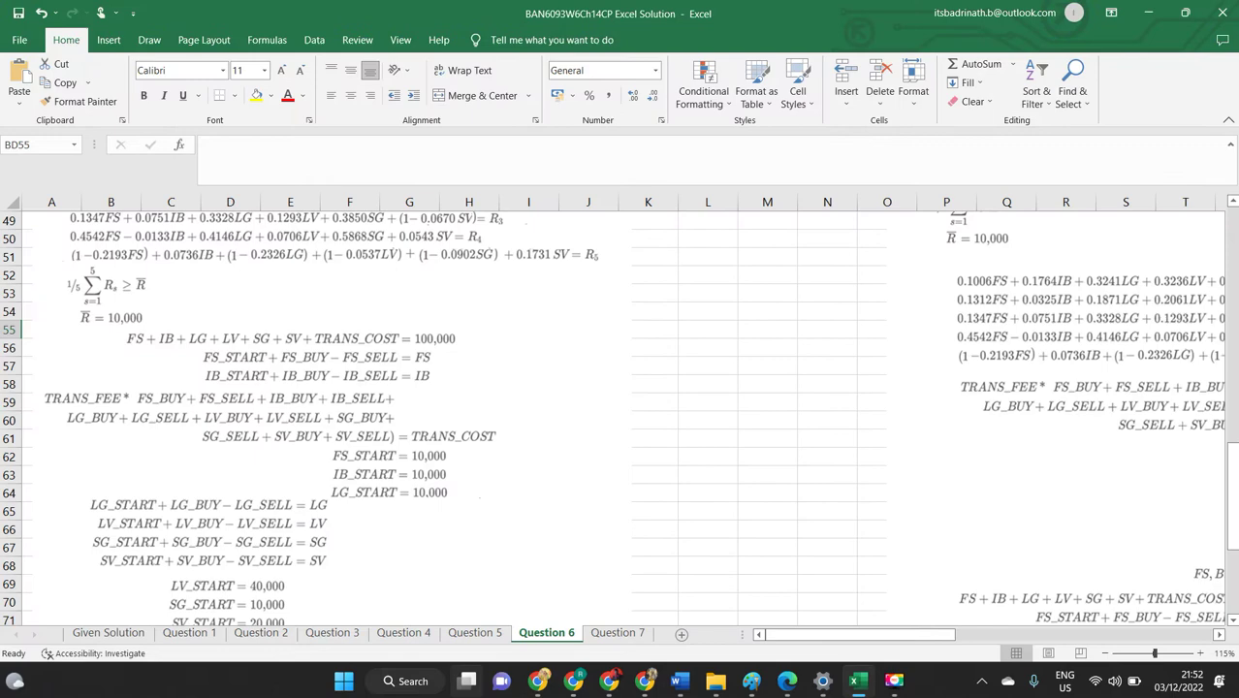
pyautogui.scroll(-4, 443, 481)
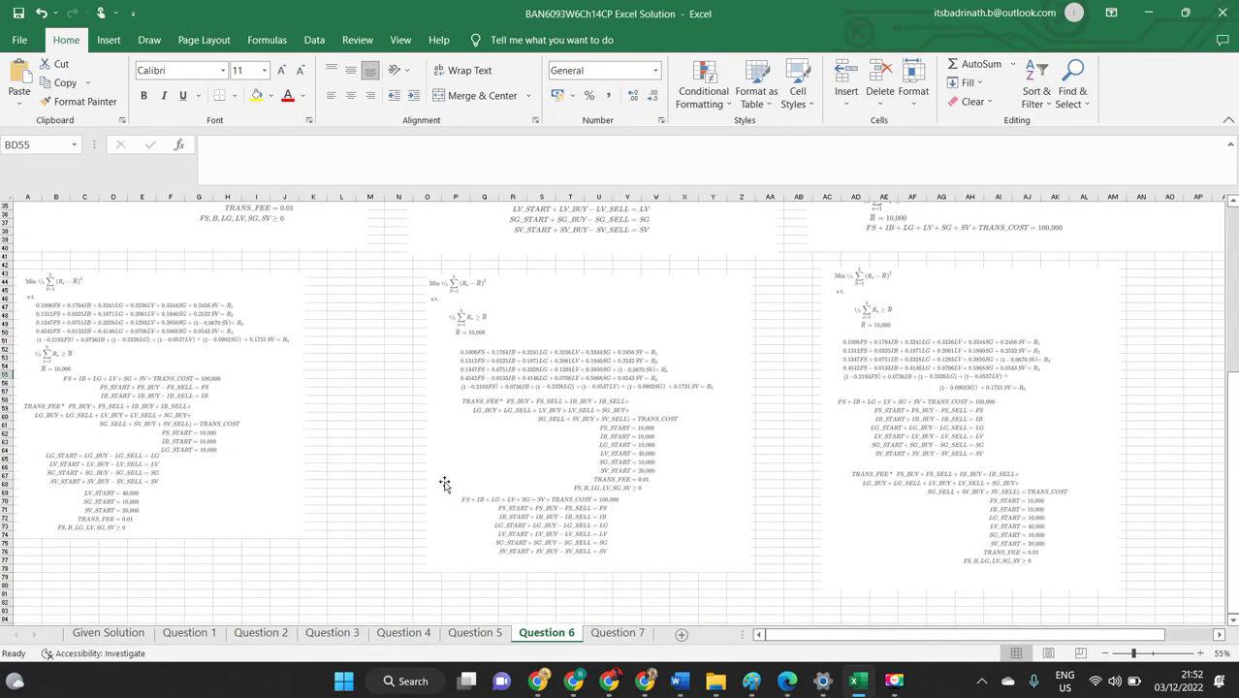
pyautogui.scroll(6, 443, 482)
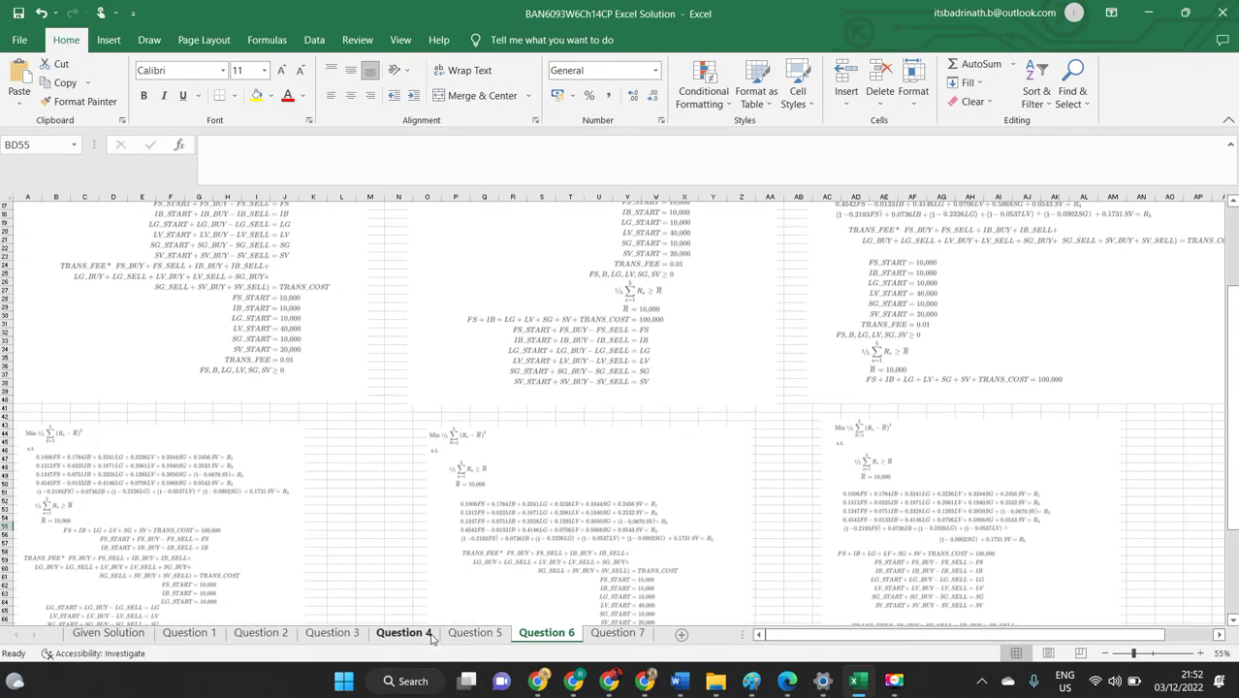
# Read the answers on the Question 4 and Question 5 sheets, then switch to the Solution Template in Word to check the matching questions.
pyautogui.click(432, 636)
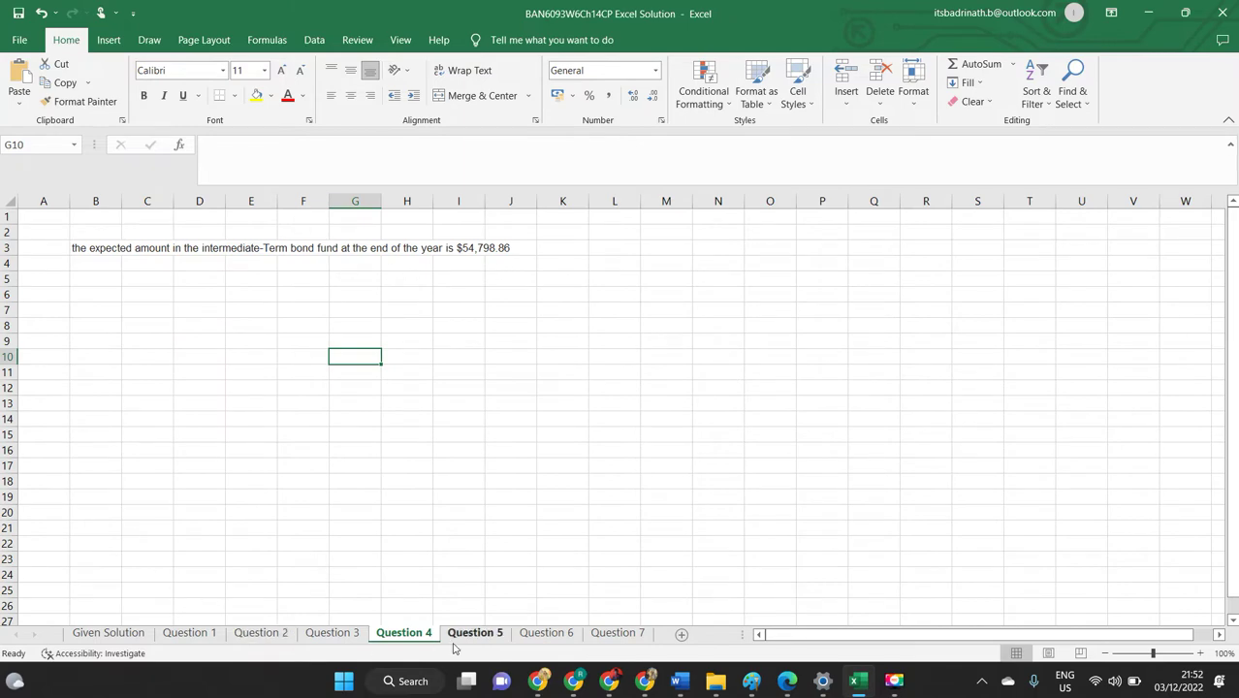
pyautogui.click(483, 635)
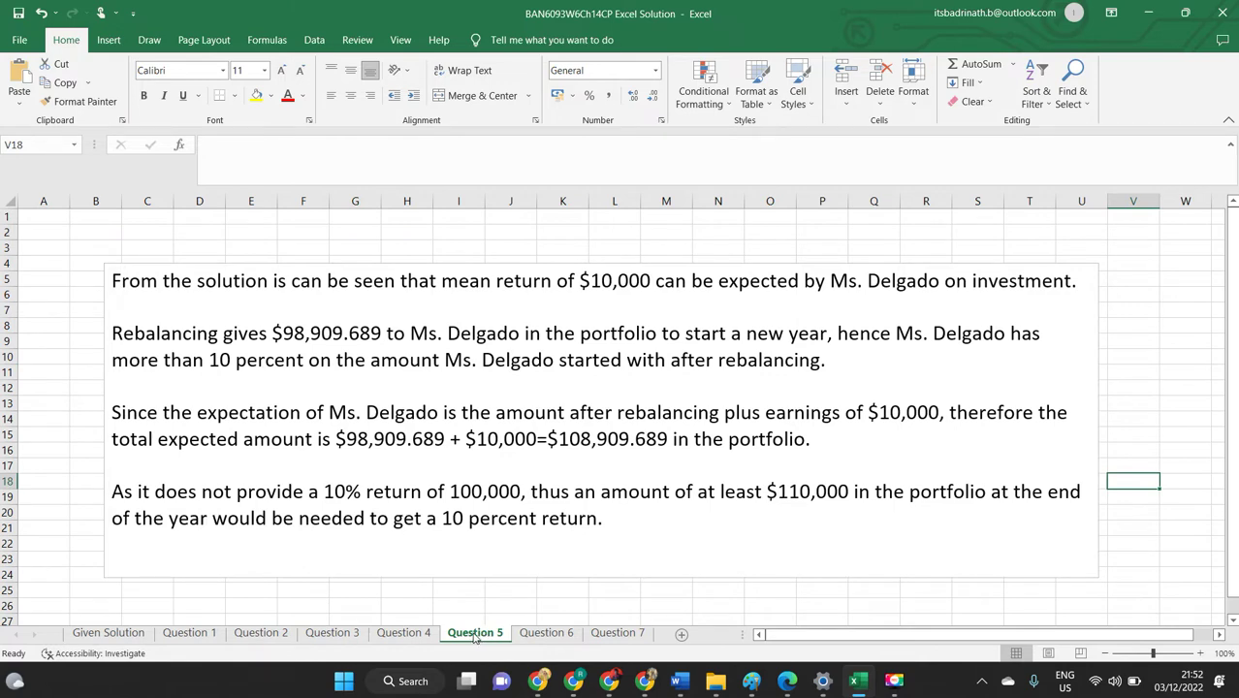
pyautogui.hotkey('alt', 'Tab')
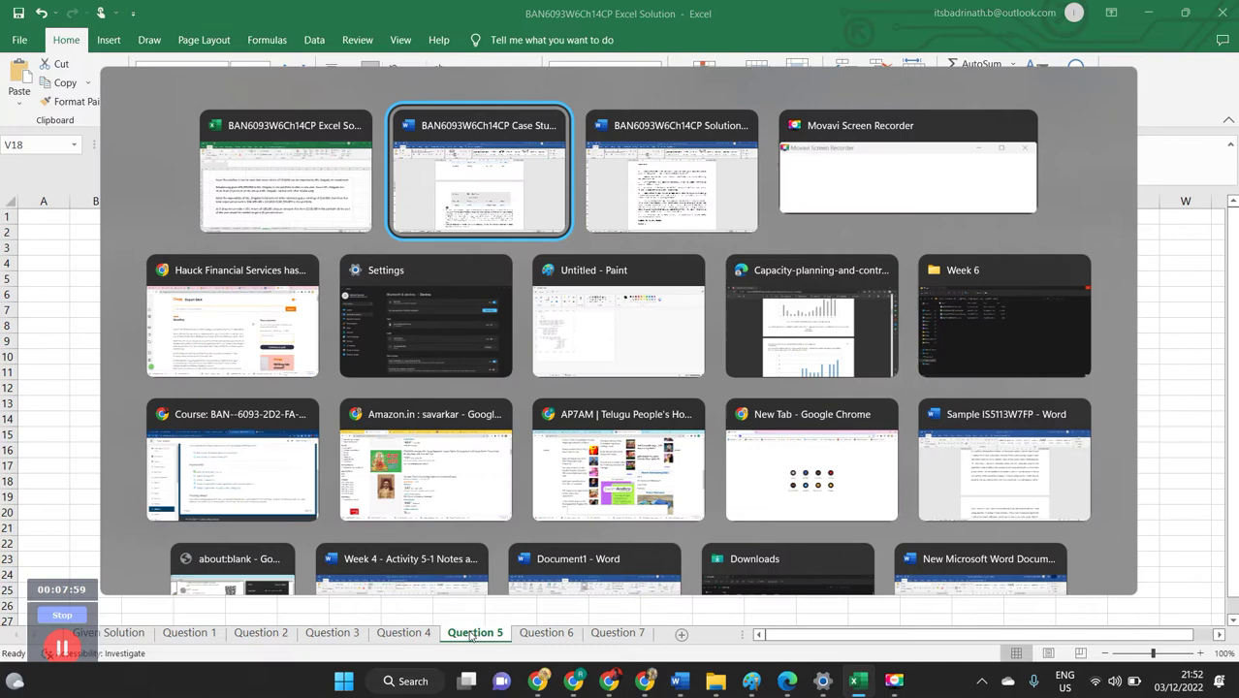
pyautogui.hotkey('alt', 'Tab')
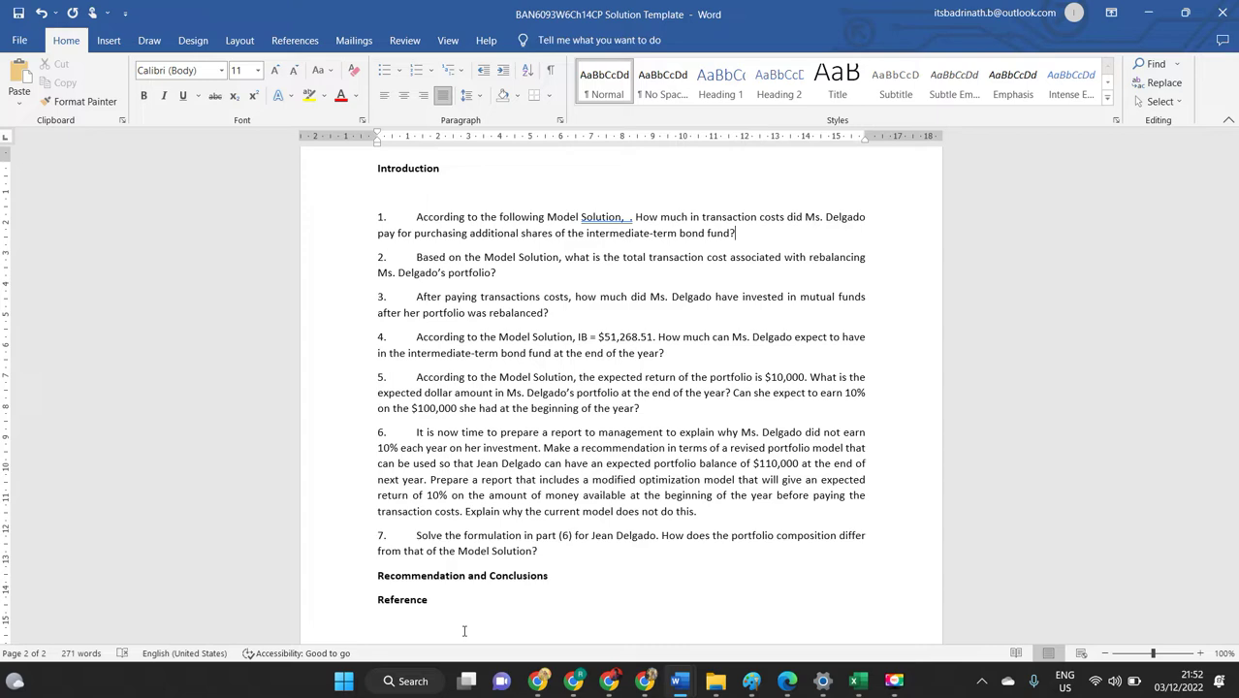
# Check the Case Study document in Word, then return to Excel's Question 5 sheet and read its explanation through to the end.
pyautogui.hotkey('alt', 'Tab')
pyautogui.hotkey('alt', 'Tab')
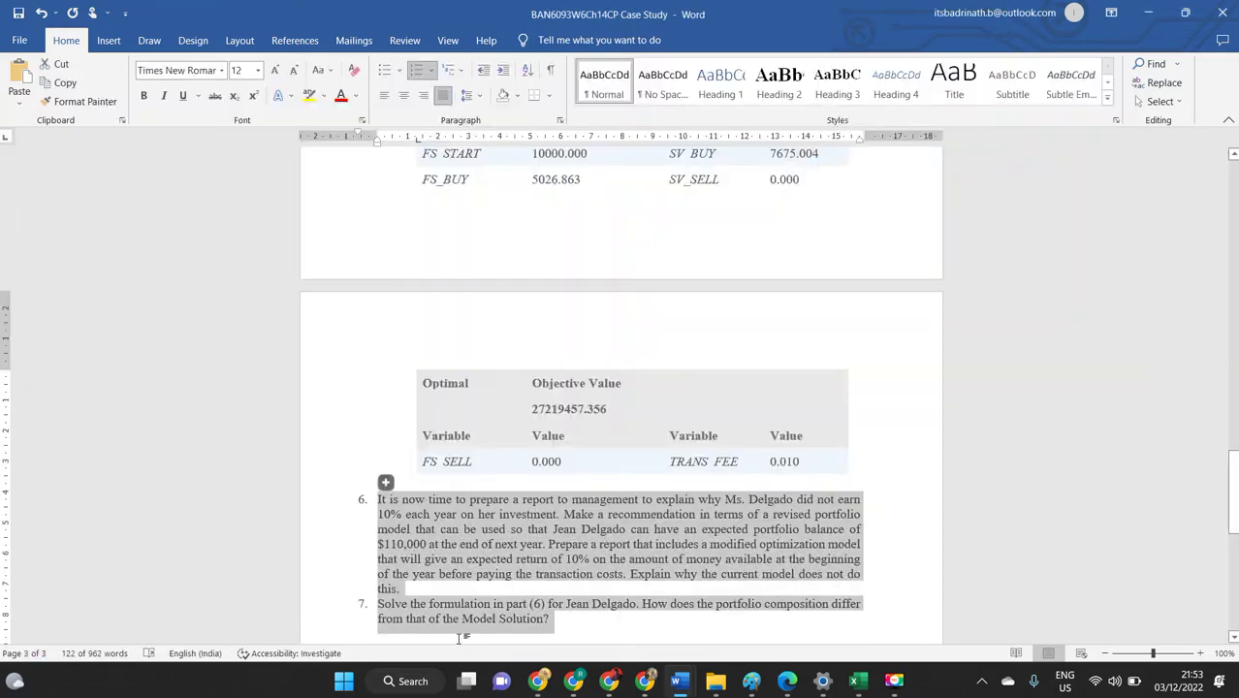
pyautogui.hotkey('alt', 'Tab')
pyautogui.press('Tab')
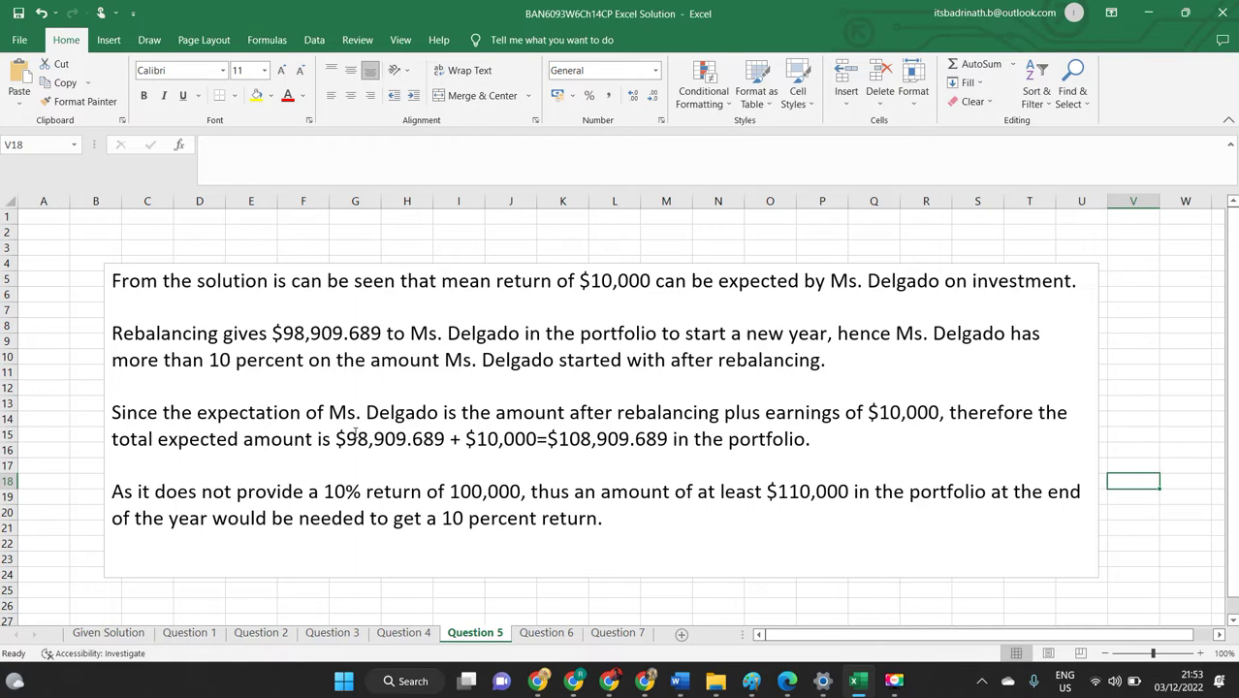
pyautogui.scroll(-3, 354, 438)
pyautogui.click(486, 468)
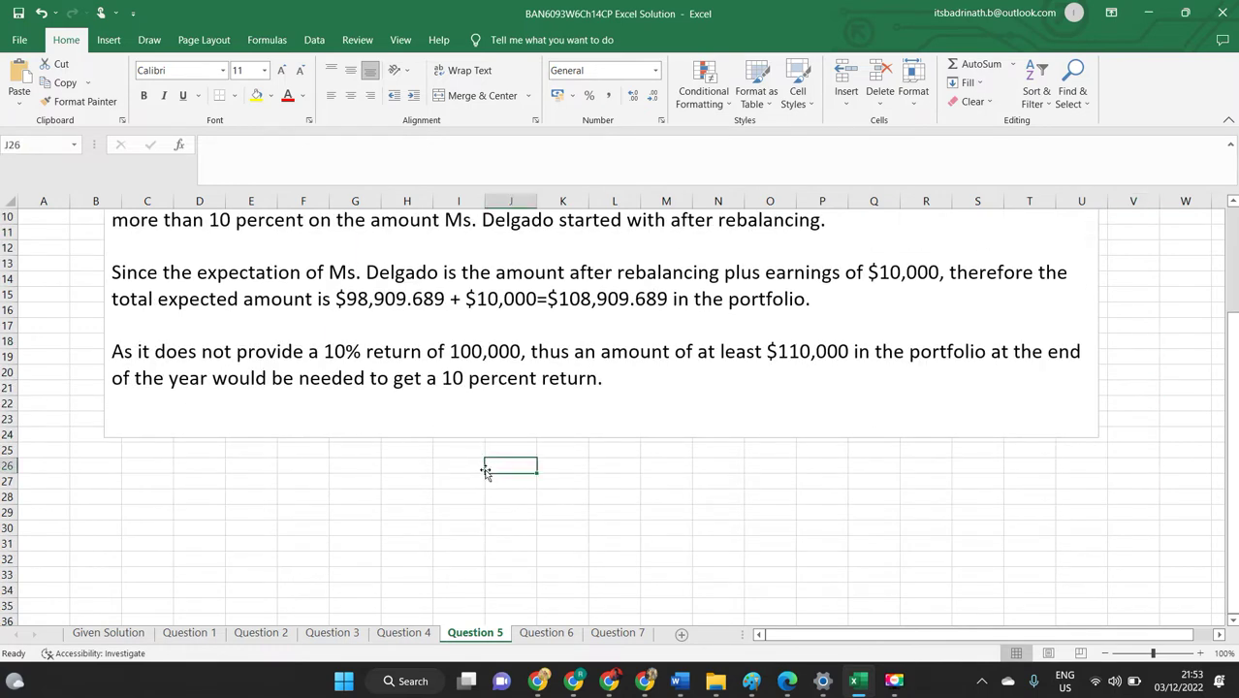
# On the Question 5 sheet, enter 100000 in cell J26 and 108909 in cell K26 below the explanation.
pyautogui.write('100000')
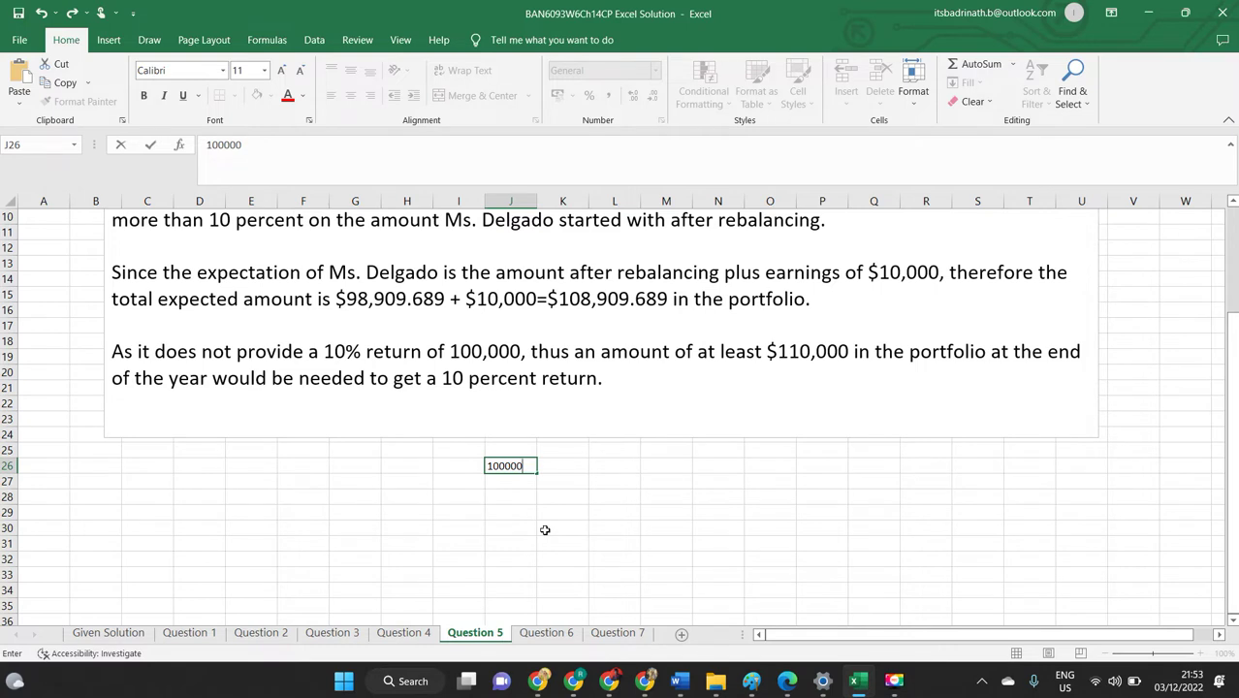
pyautogui.press('Tab')
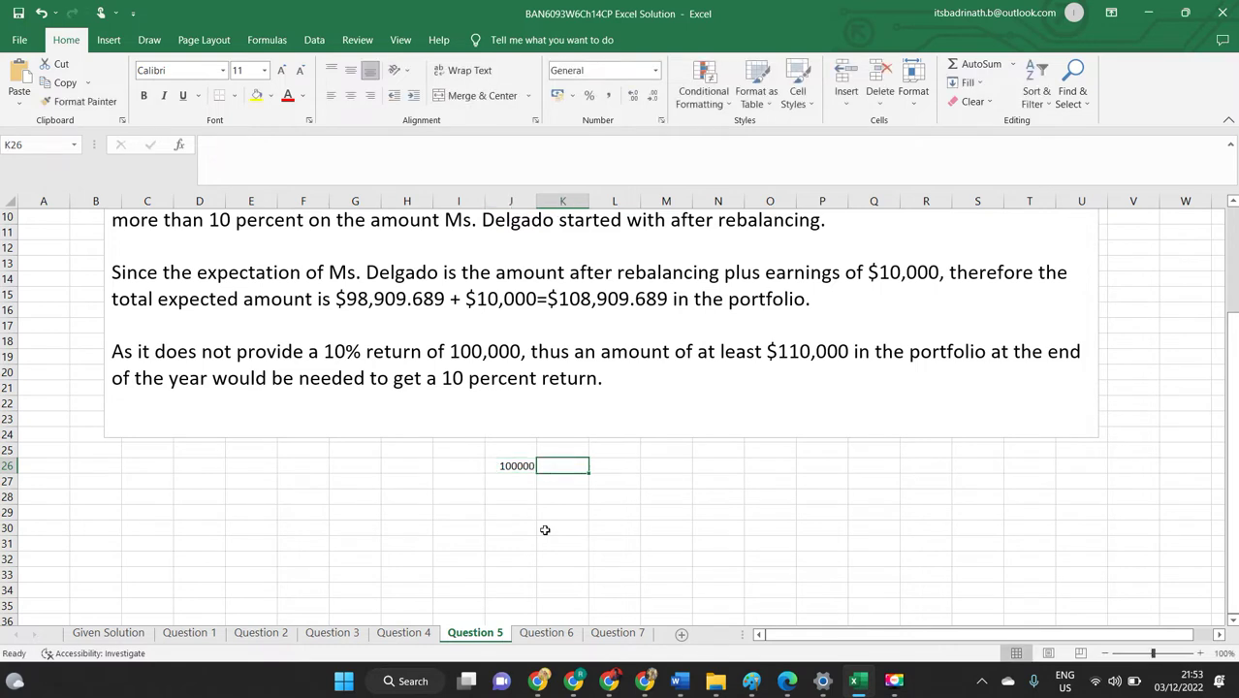
pyautogui.write('108')
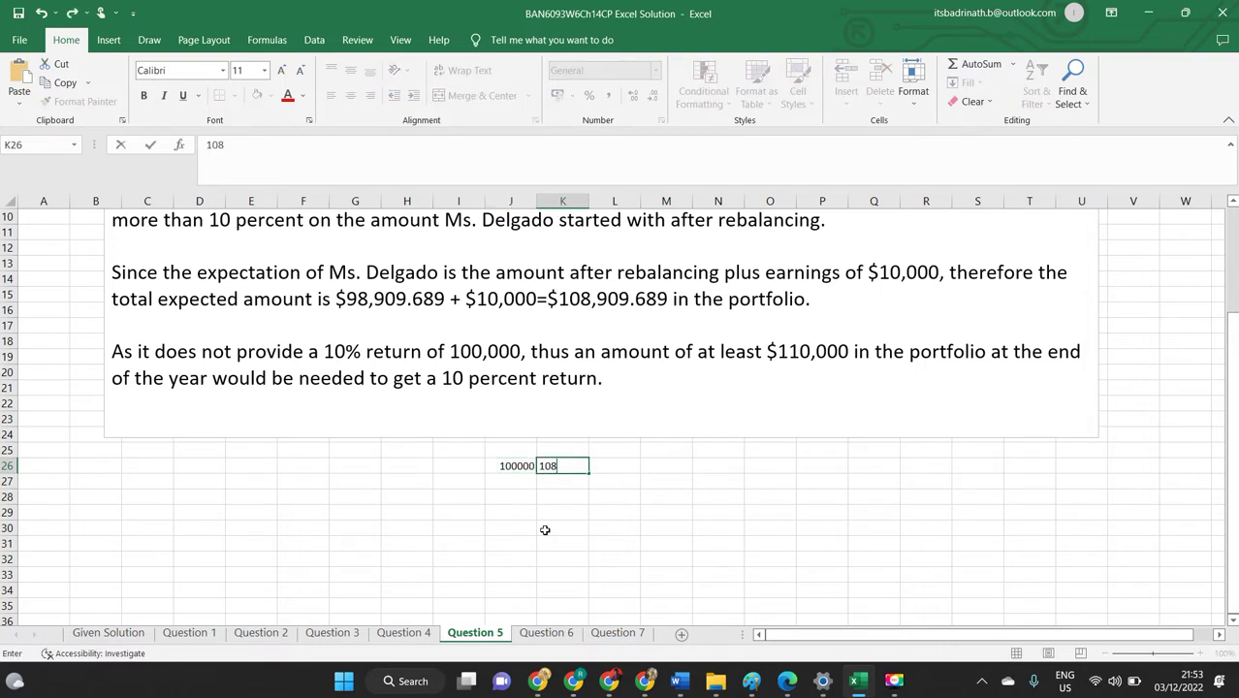
pyautogui.write('909')
pyautogui.press('Return')
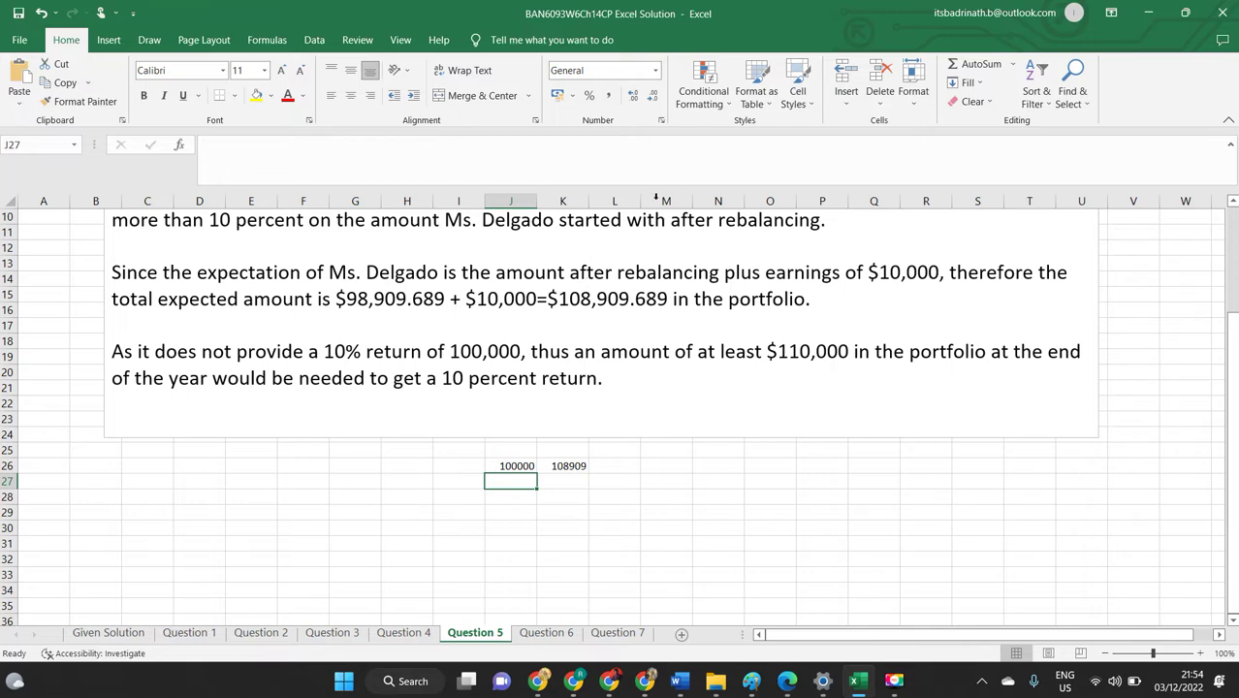
# Compare the upper and lower rows of optimization model formulations on the Question 6 sheet.
pyautogui.click(544, 634)
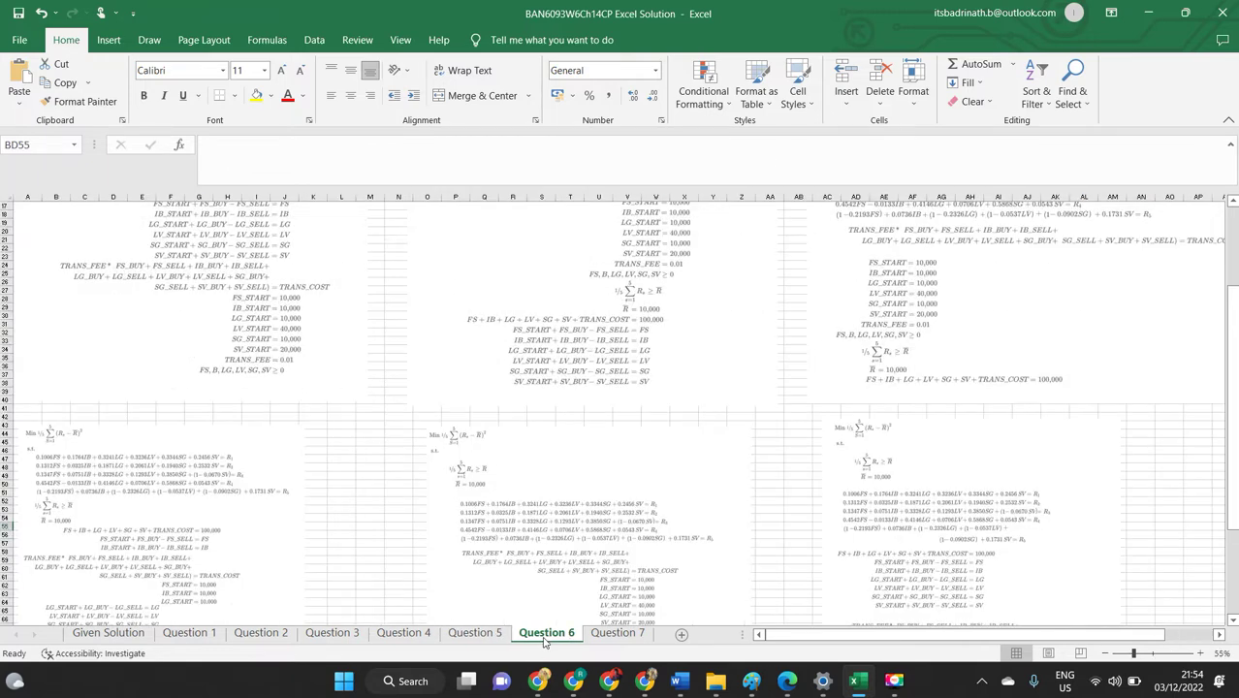
pyautogui.scroll(5, 371, 264)
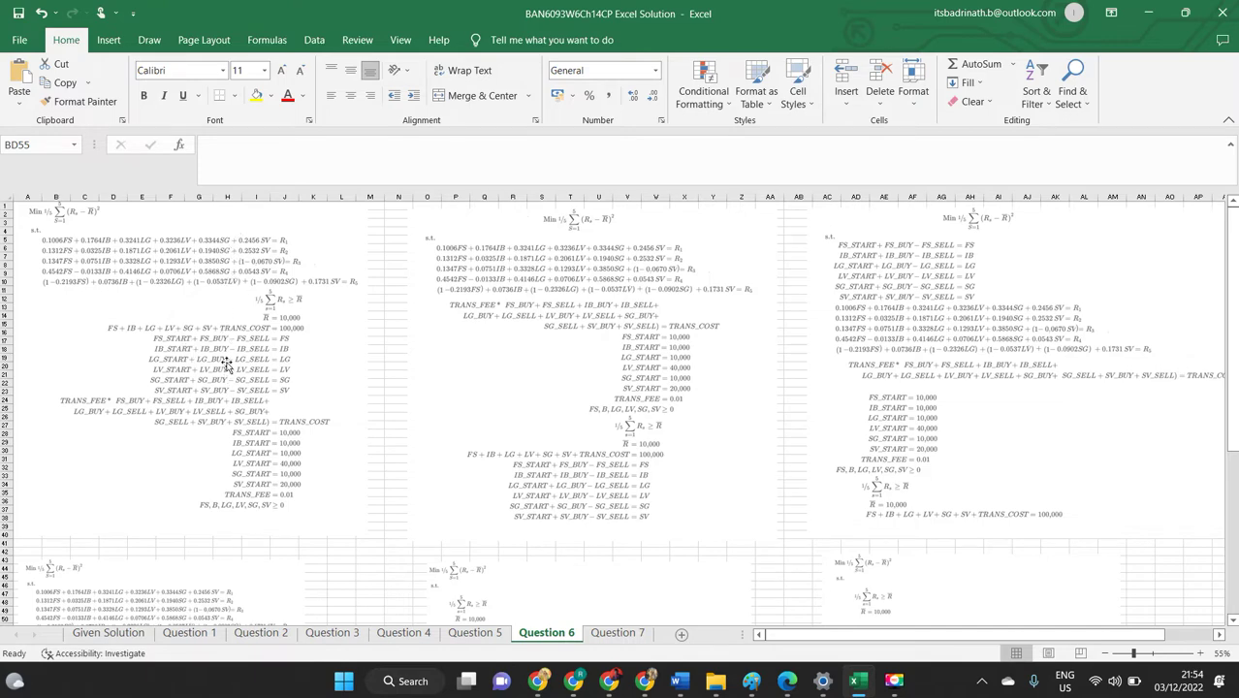
pyautogui.scroll(-11, 992, 417)
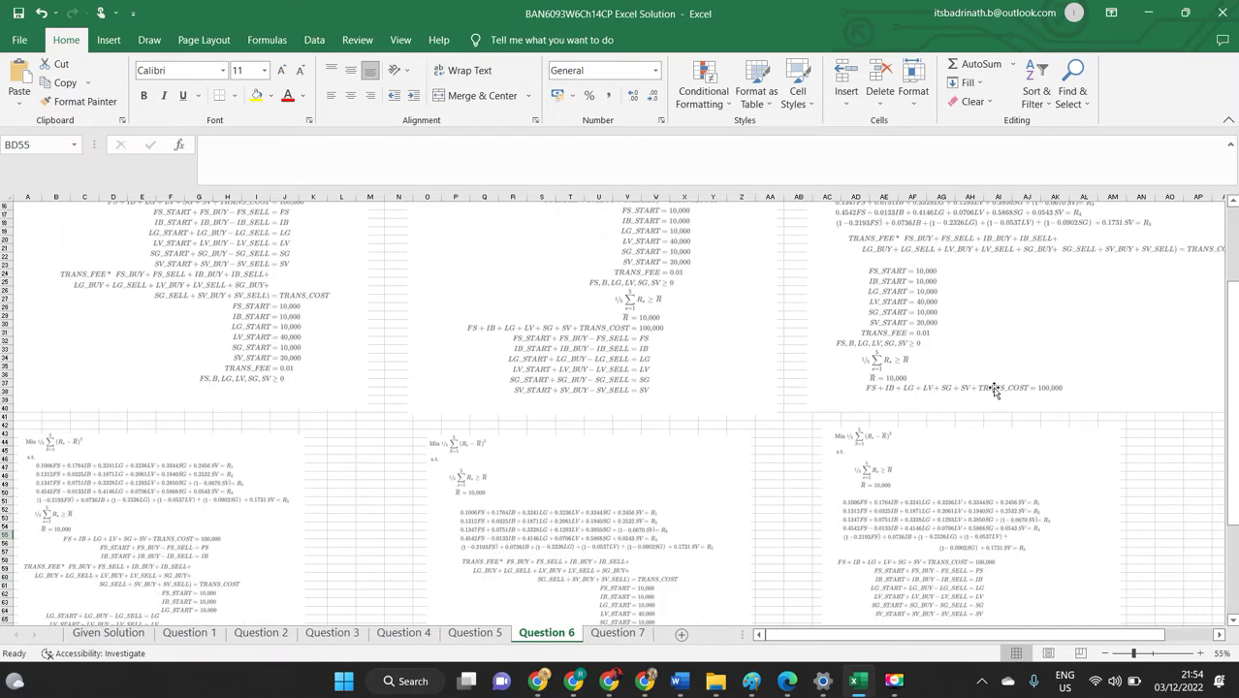
pyautogui.scroll(11, 998, 378)
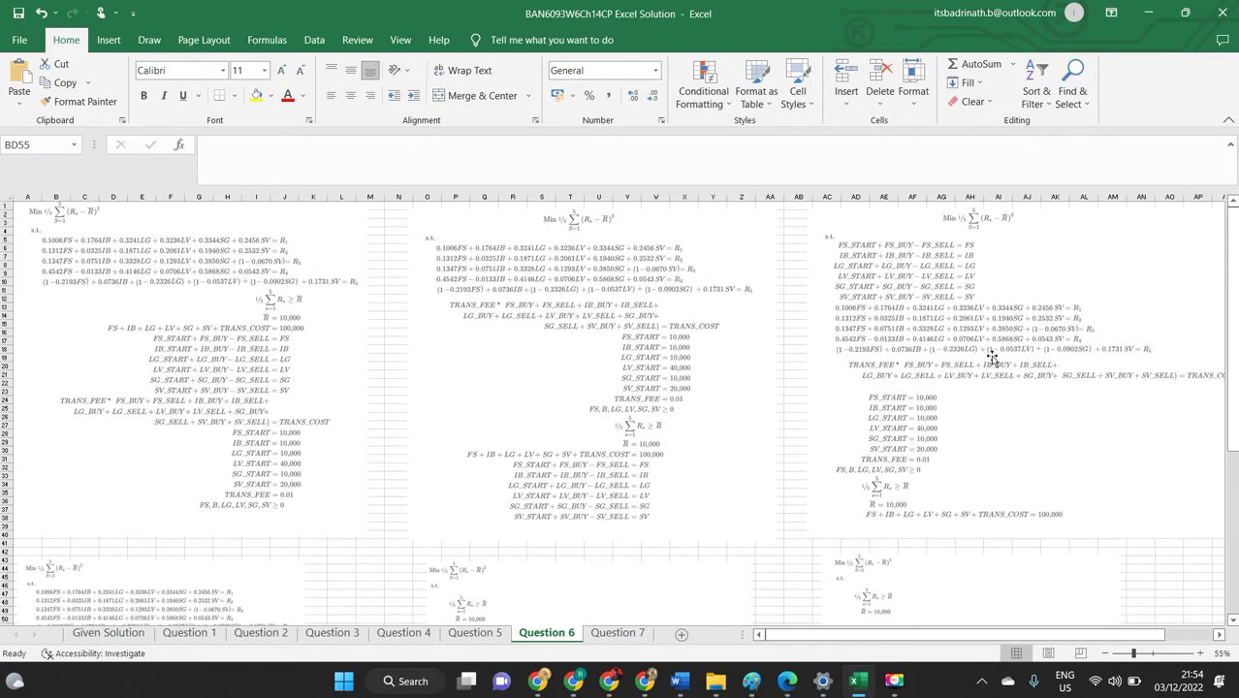
pyautogui.scroll(-7, 991, 359)
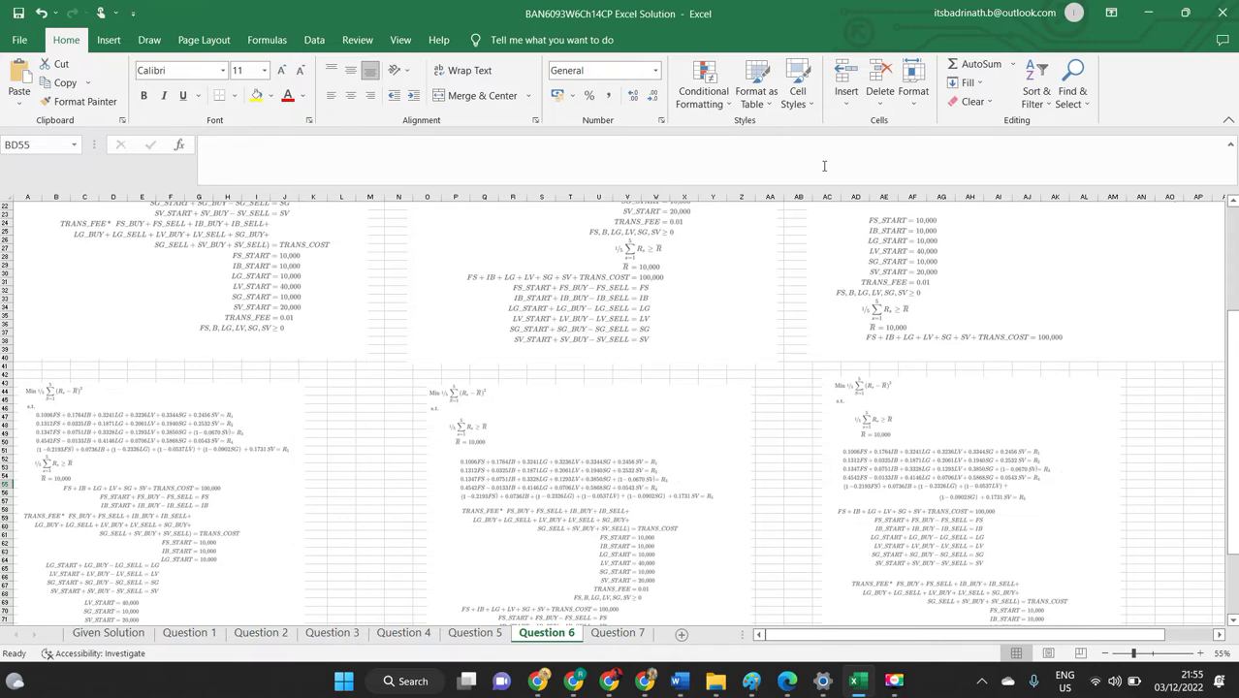
pyautogui.scroll(7, 373, 213)
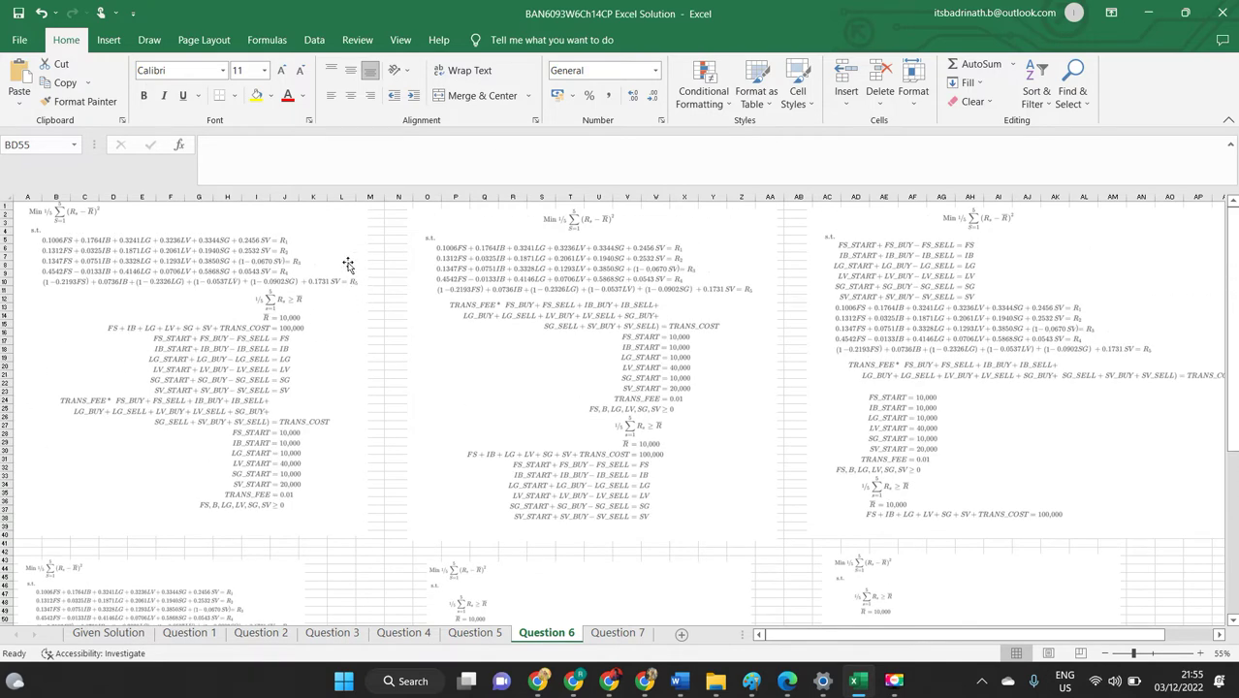
# Number the second and third models of the upper row by entering 2 in N1 and 3 in AB1.
pyautogui.click(335, 219)
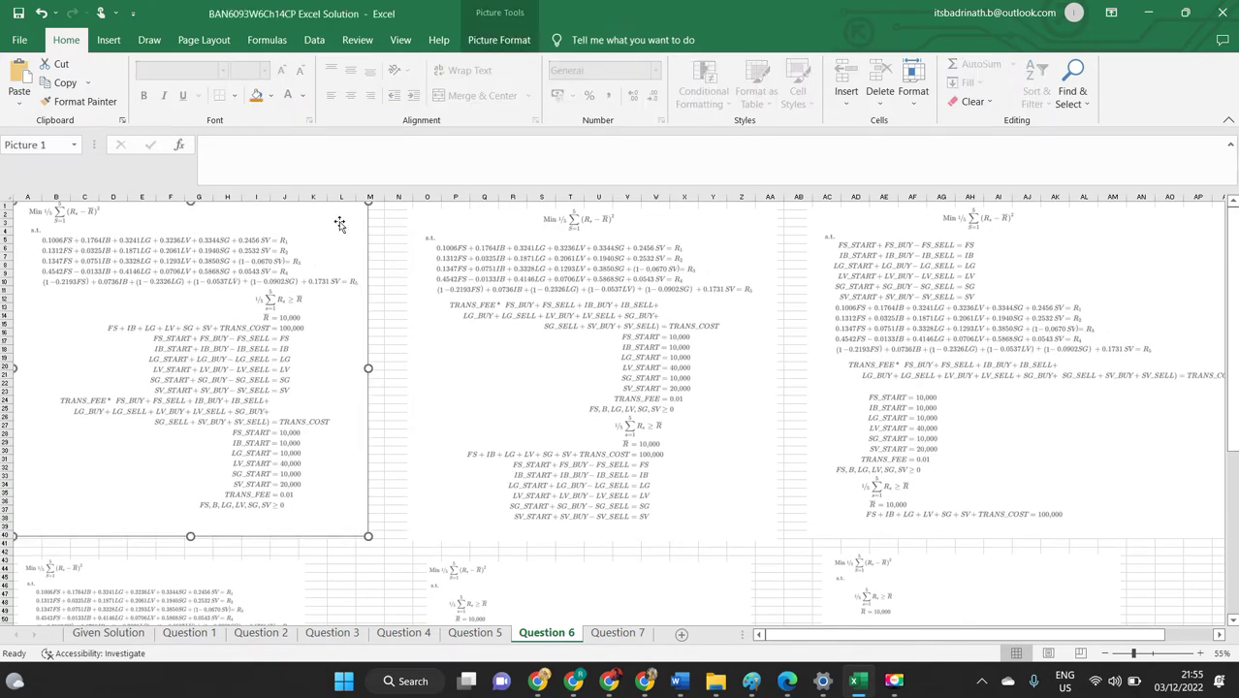
pyautogui.click(394, 204)
pyautogui.write('2')
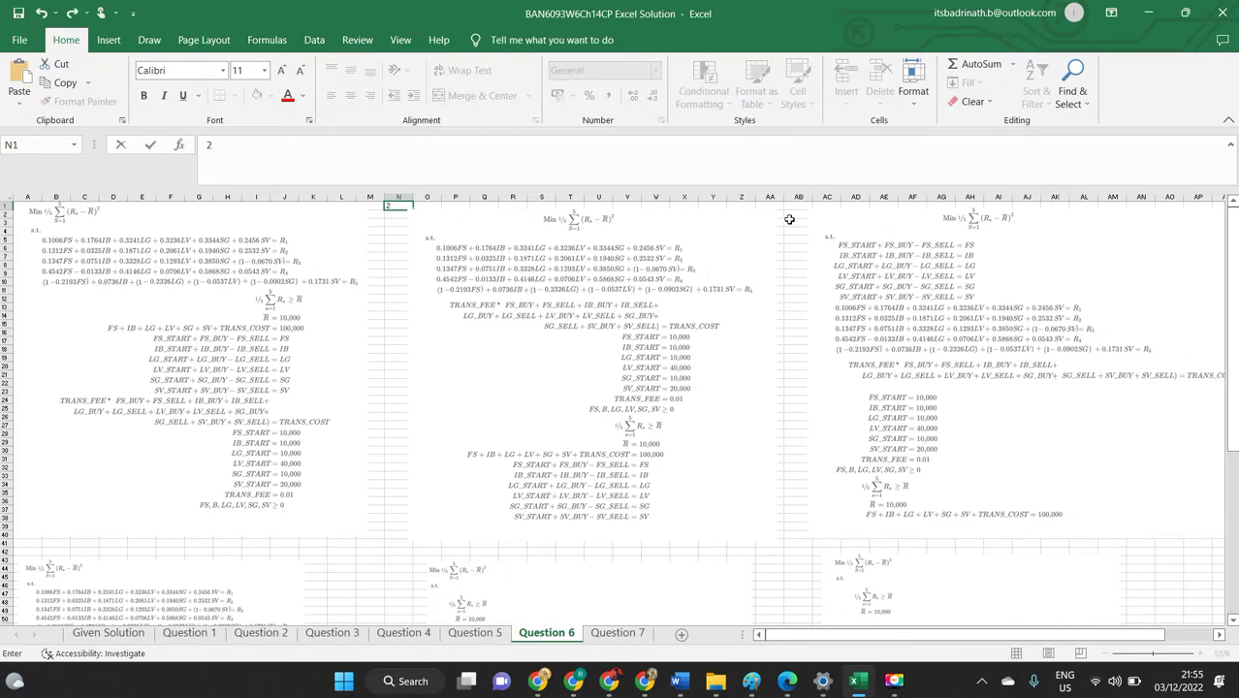
pyautogui.click(796, 205)
pyautogui.write('3')
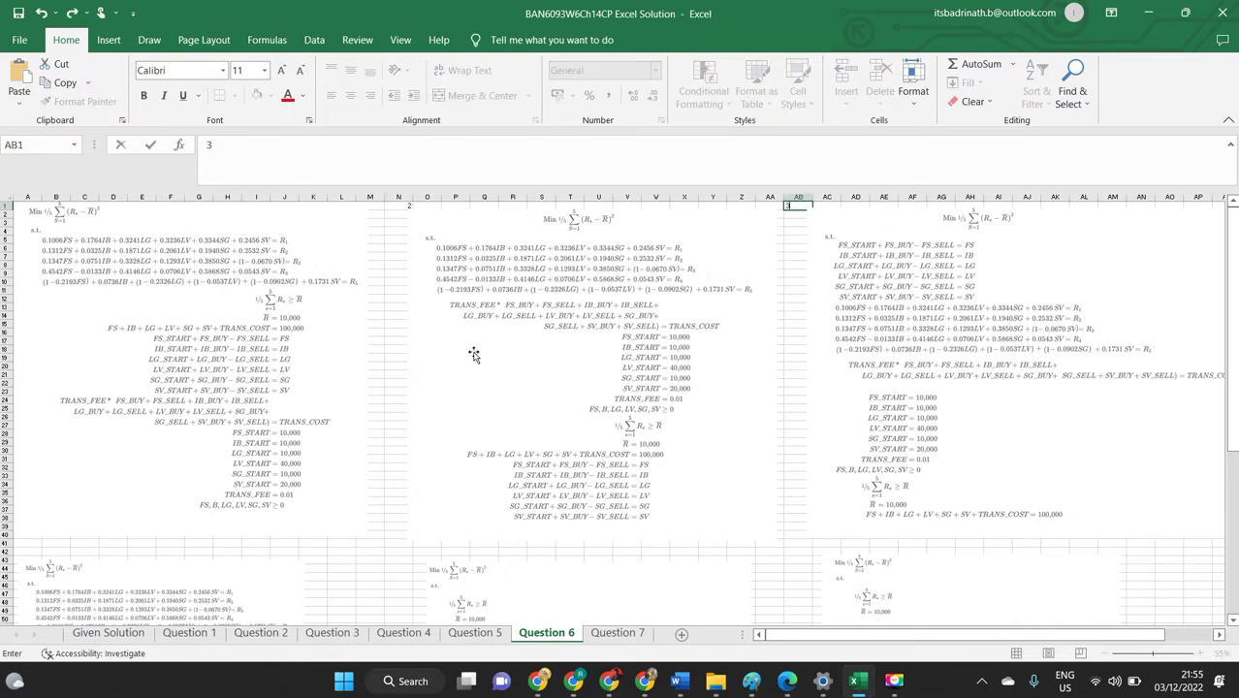
# Number the second and third models of the lower row by entering 5 in N45 and 6 in AB44.
pyautogui.scroll(-5, 472, 351)
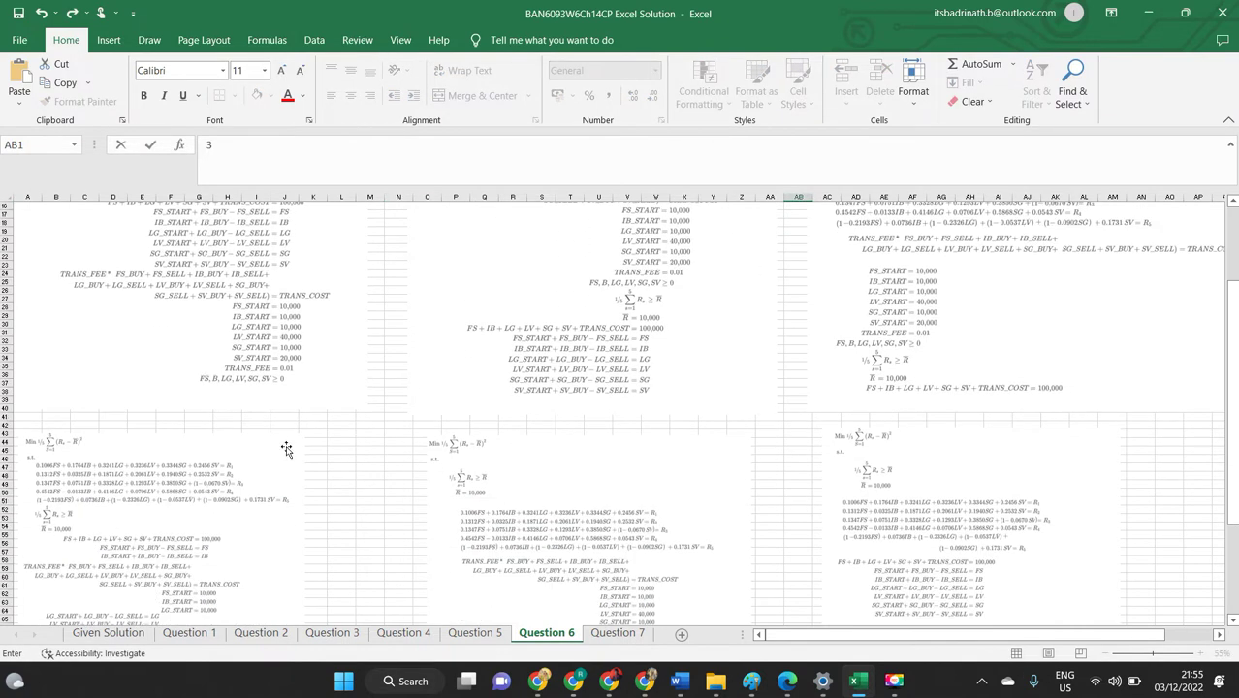
pyautogui.click(407, 449)
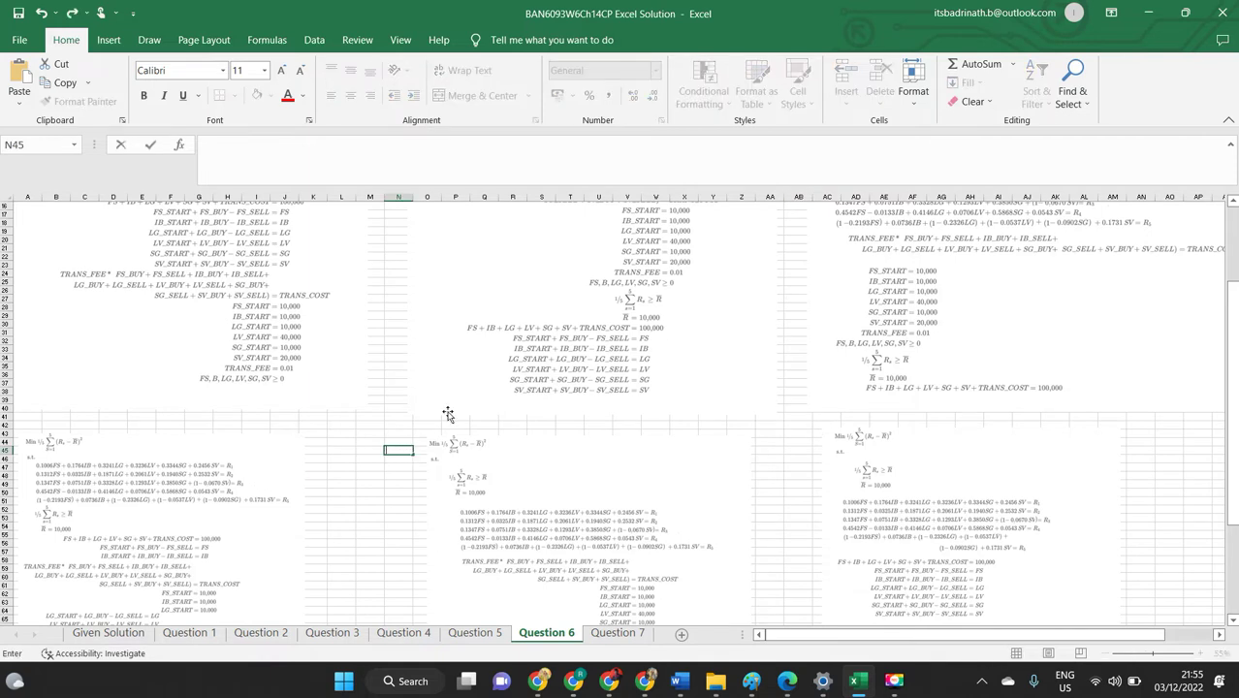
pyautogui.click(797, 443)
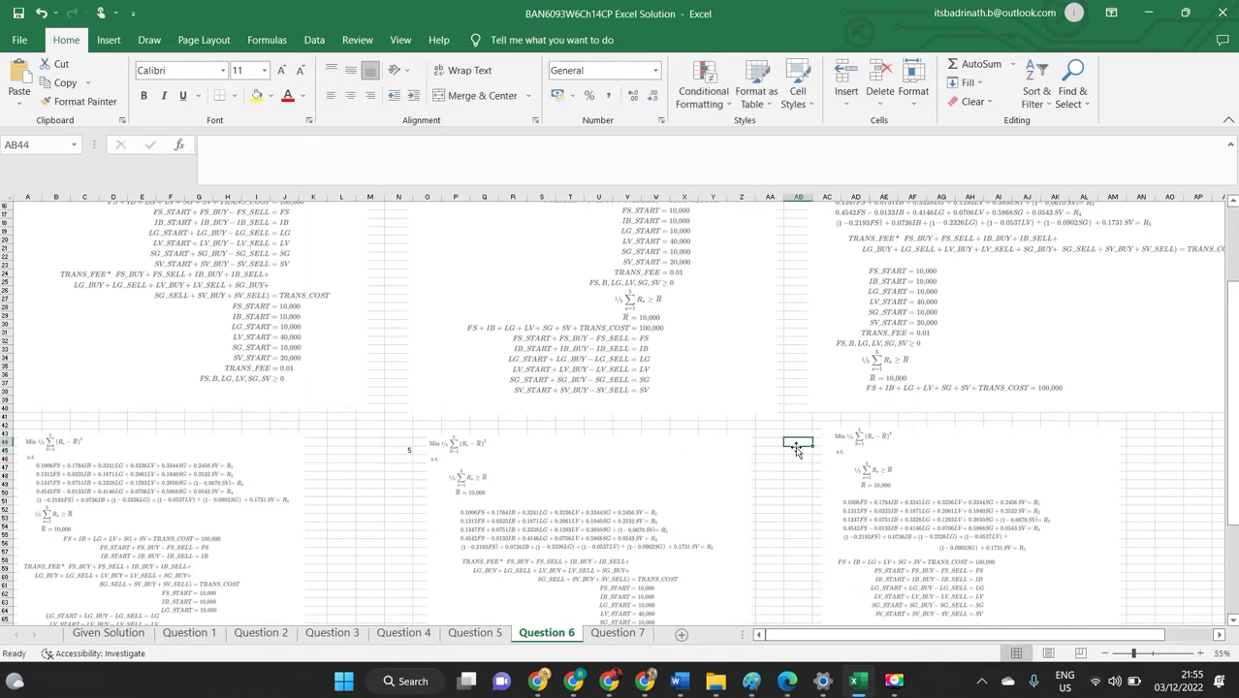
pyautogui.write('6')
pyautogui.click(1186, 503)
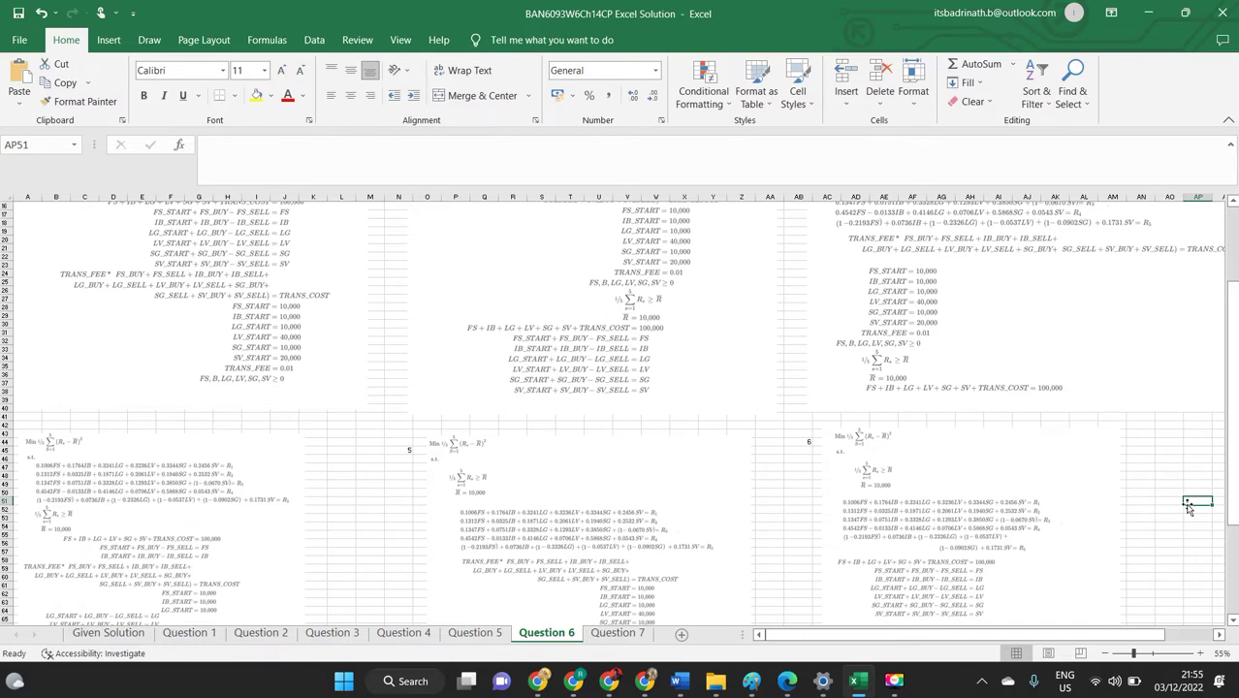
pyautogui.scroll(5, 1192, 504)
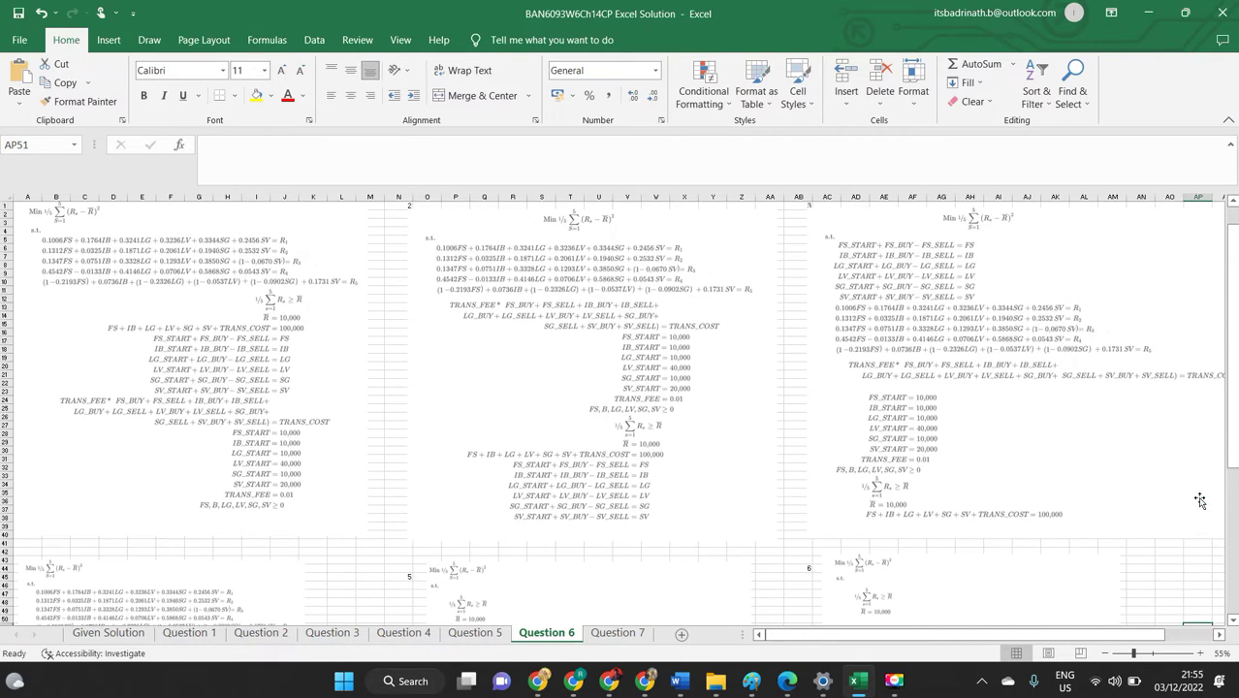
# Switch to the Case Study document in Word and make "modified optimization model" bold in question 6.
pyautogui.hotkey('alt', 'Tab')
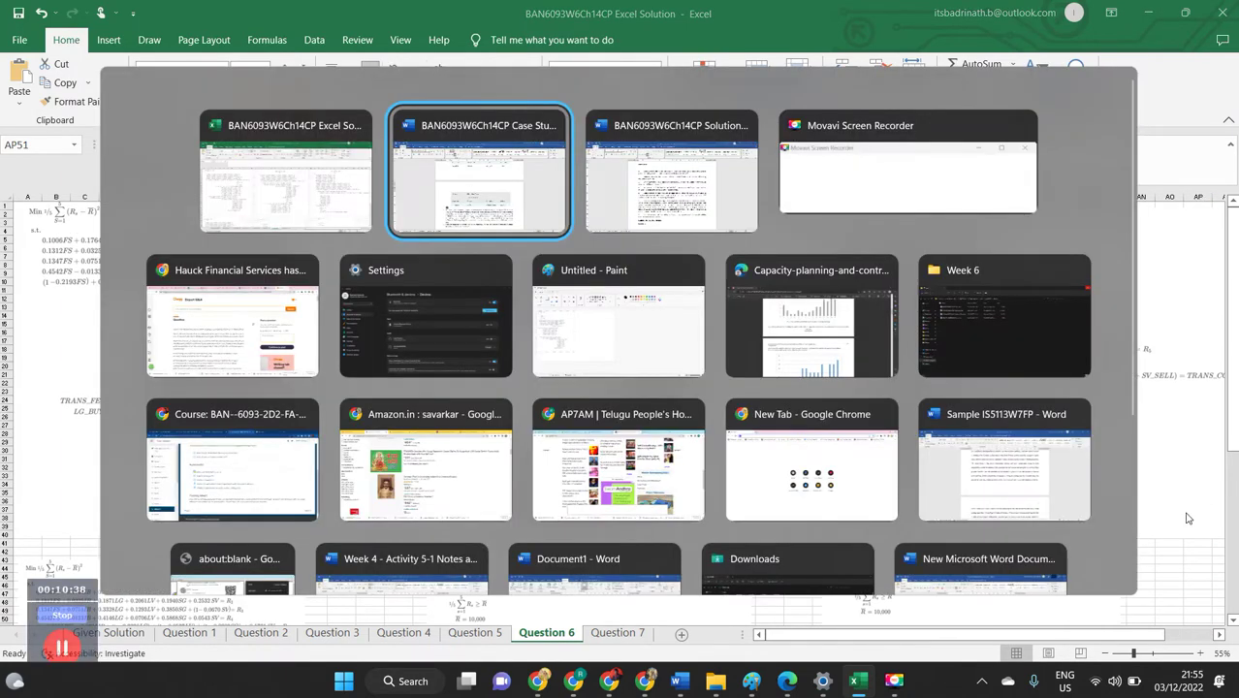
pyautogui.scroll(-2, 782, 571)
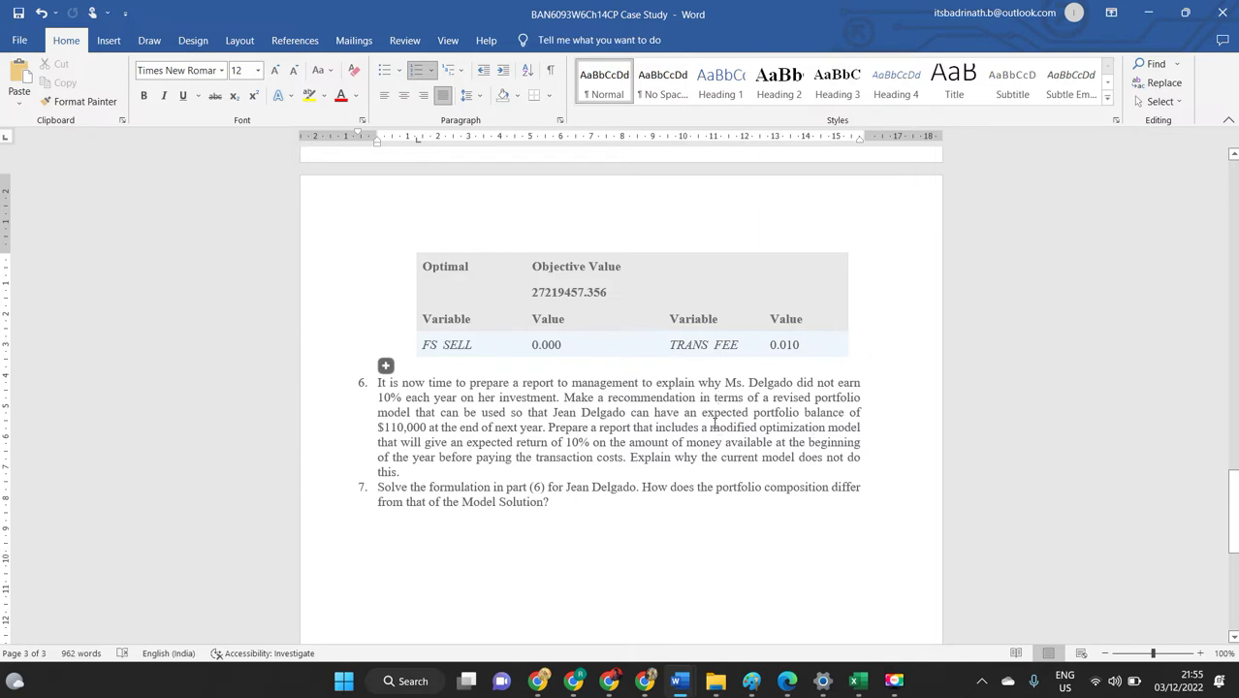
pyautogui.moveTo(712, 426); pyautogui.dragTo(830, 436)
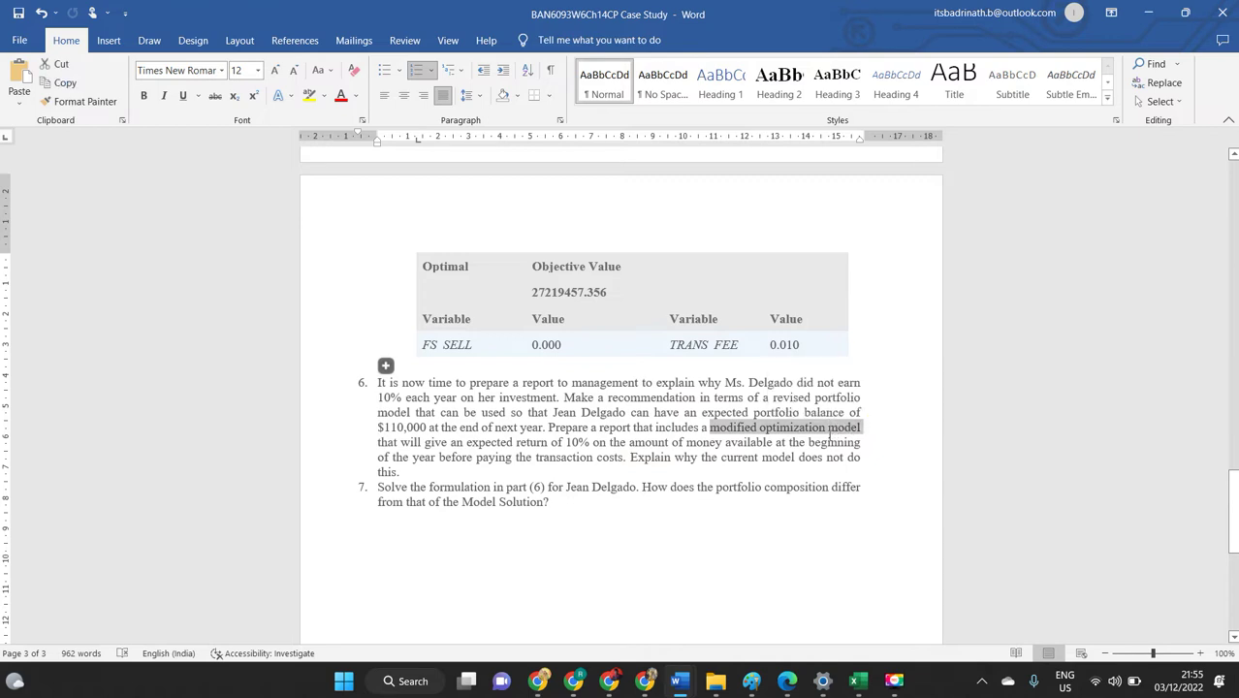
pyautogui.hotkey('ctrl', 'b')
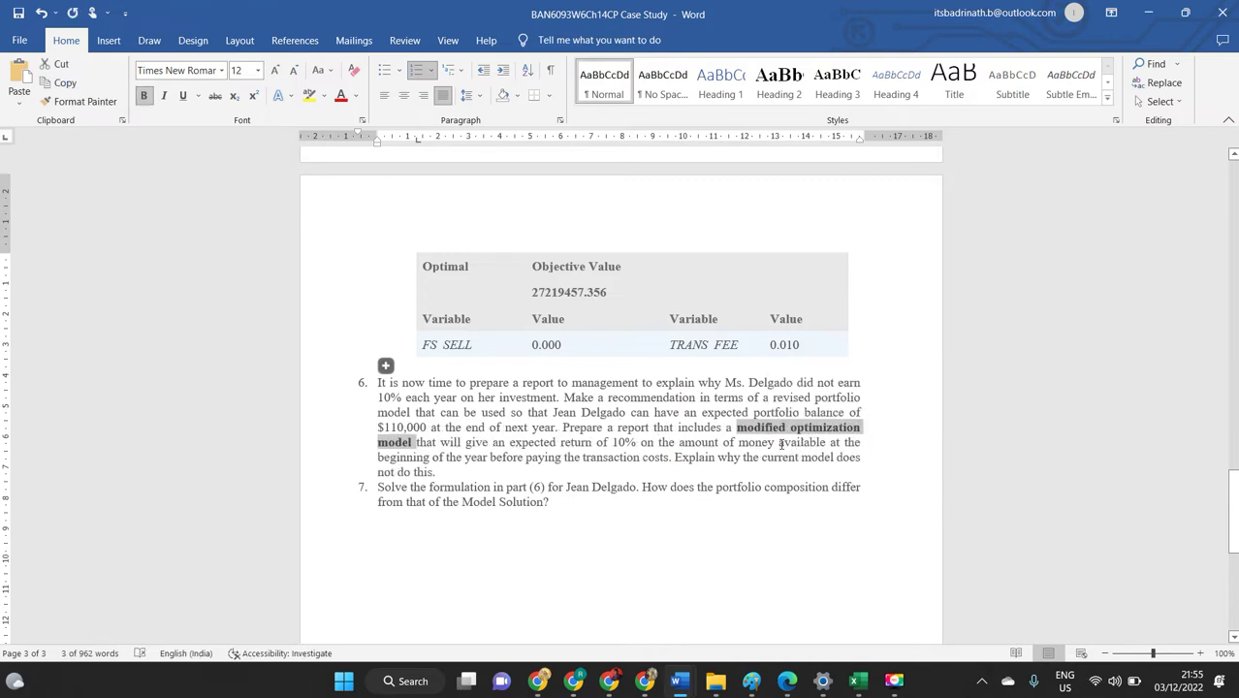
# Return to the Excel workbook and review the numbered model variants on the Question 6 sheet.
pyautogui.hotkey('alt', 'Tab')
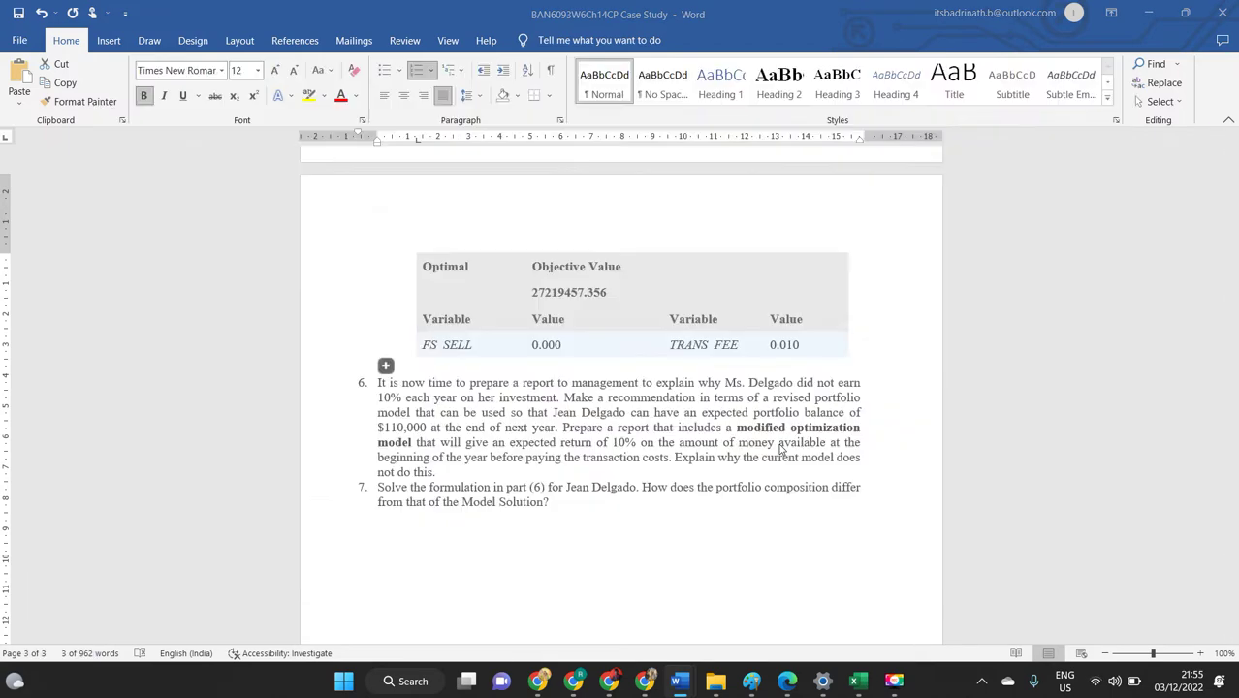
pyautogui.scroll(-9, 274, 328)
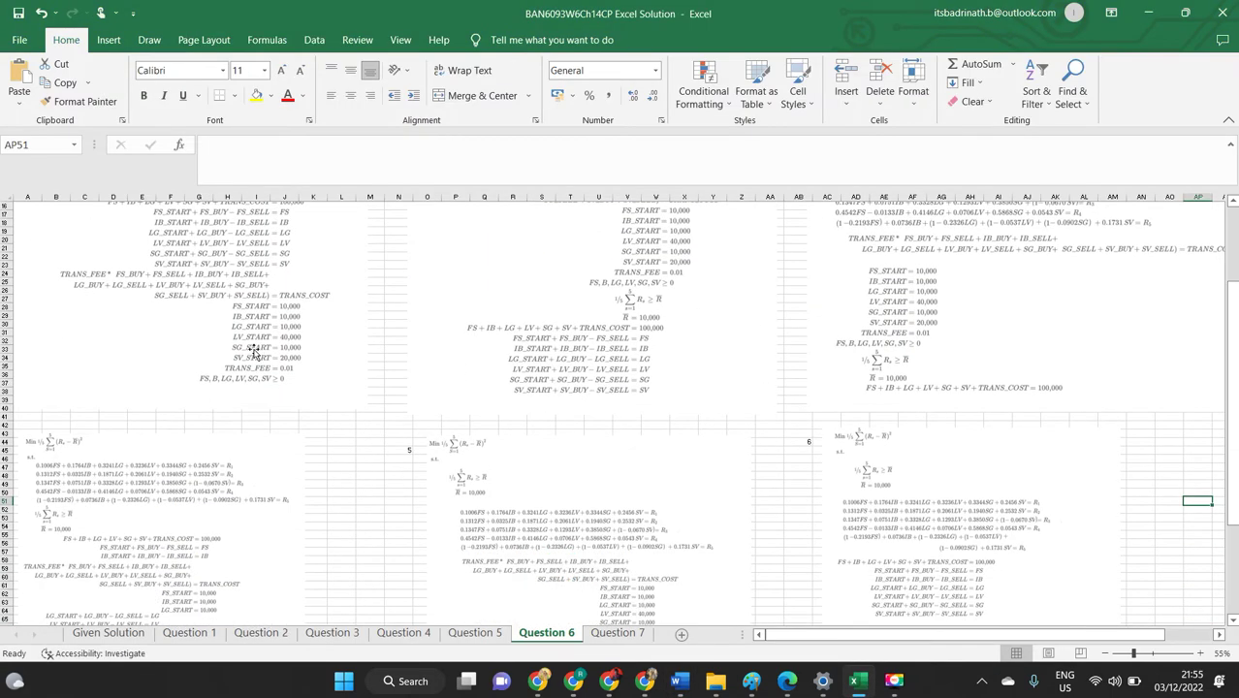
pyautogui.scroll(8, 337, 354)
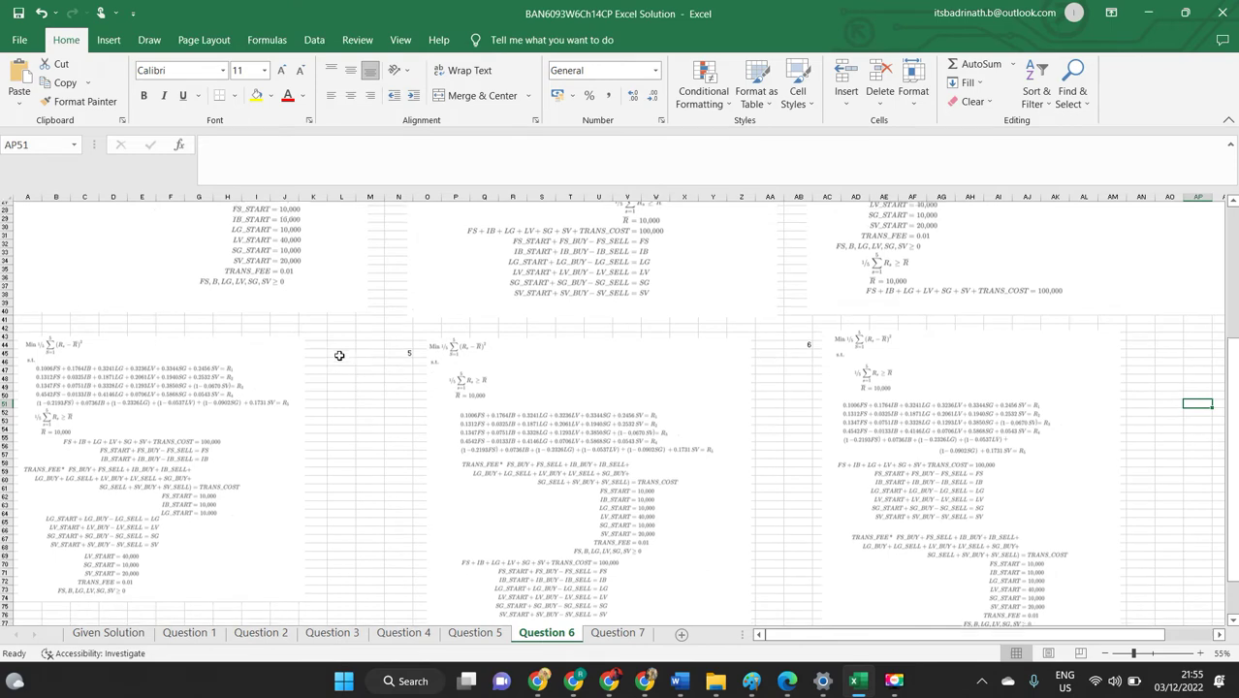
pyautogui.scroll(1, 338, 359)
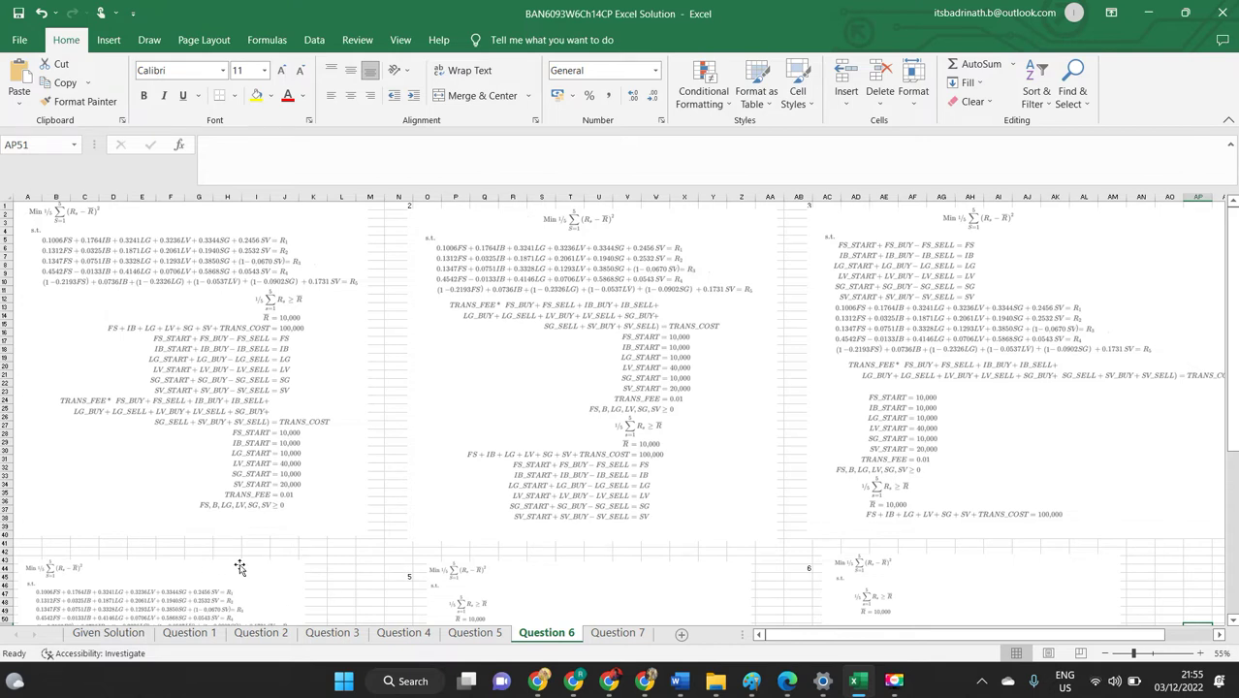
pyautogui.scroll(-1, 241, 568)
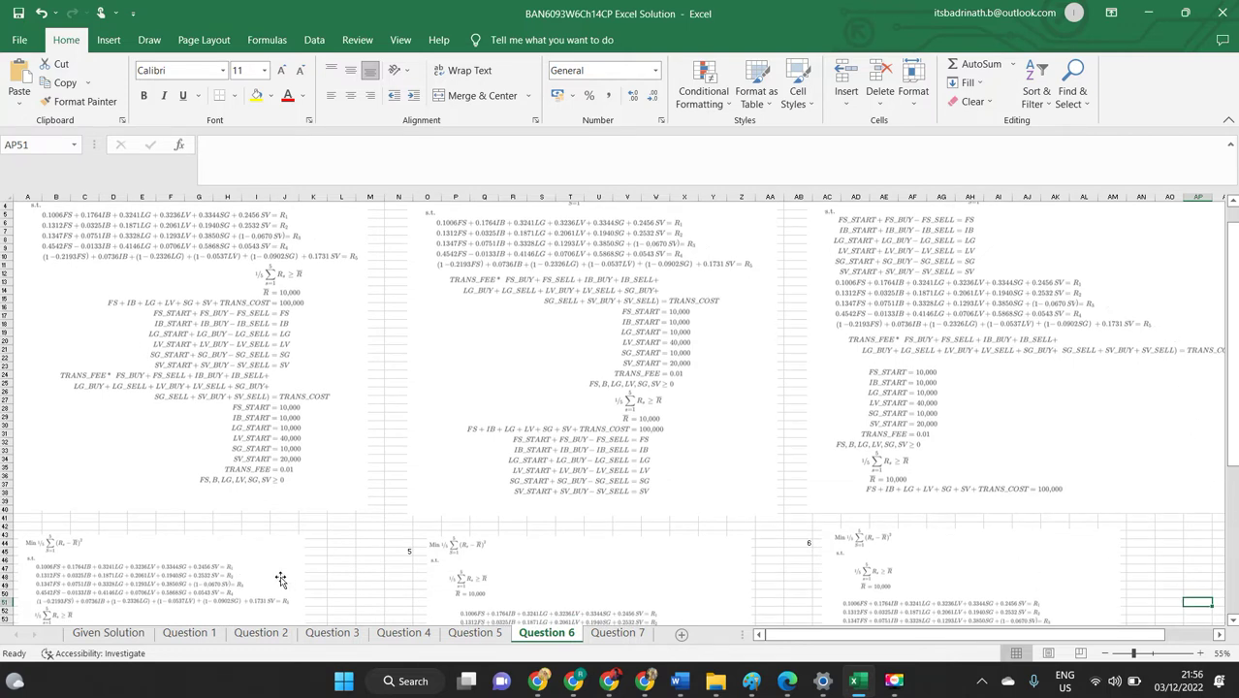
# Copy the first model's picture from the Question 6 sheet and paste it under question 6 in Word's Solution Template.
pyautogui.click(137, 378)
pyautogui.hotkey('alt', 'Tab')
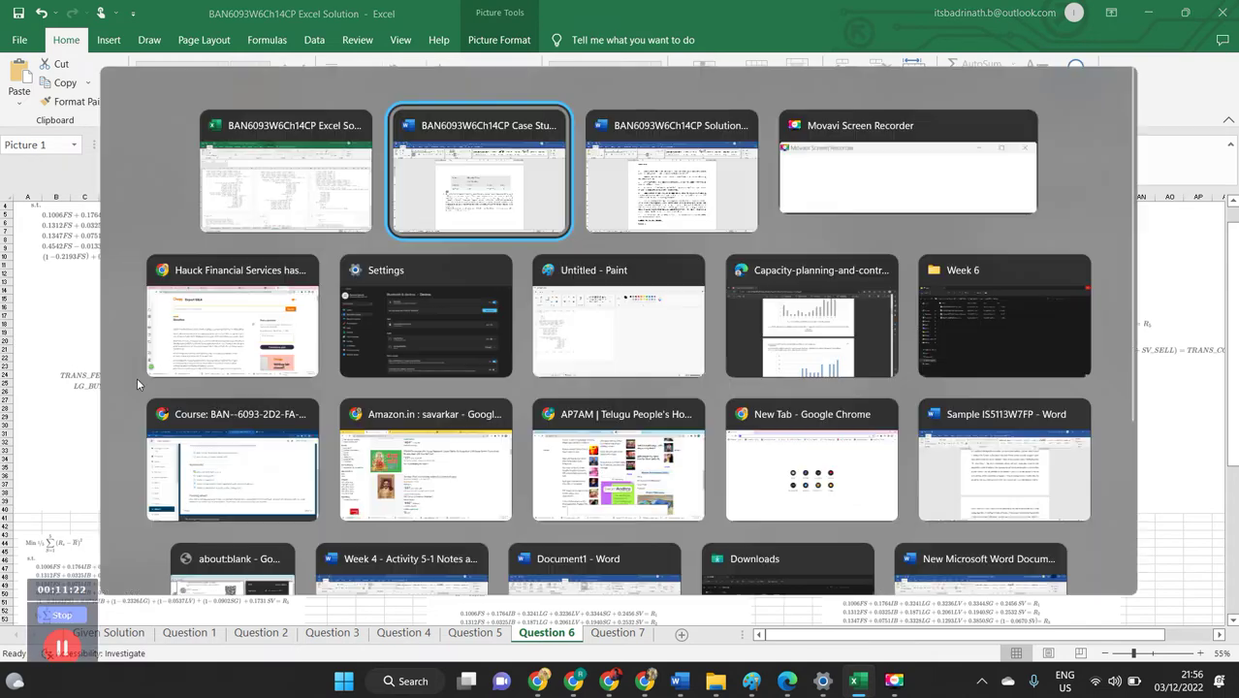
pyautogui.hotkey('alt', 'Tab')
pyautogui.hotkey('alt', 'Tab')
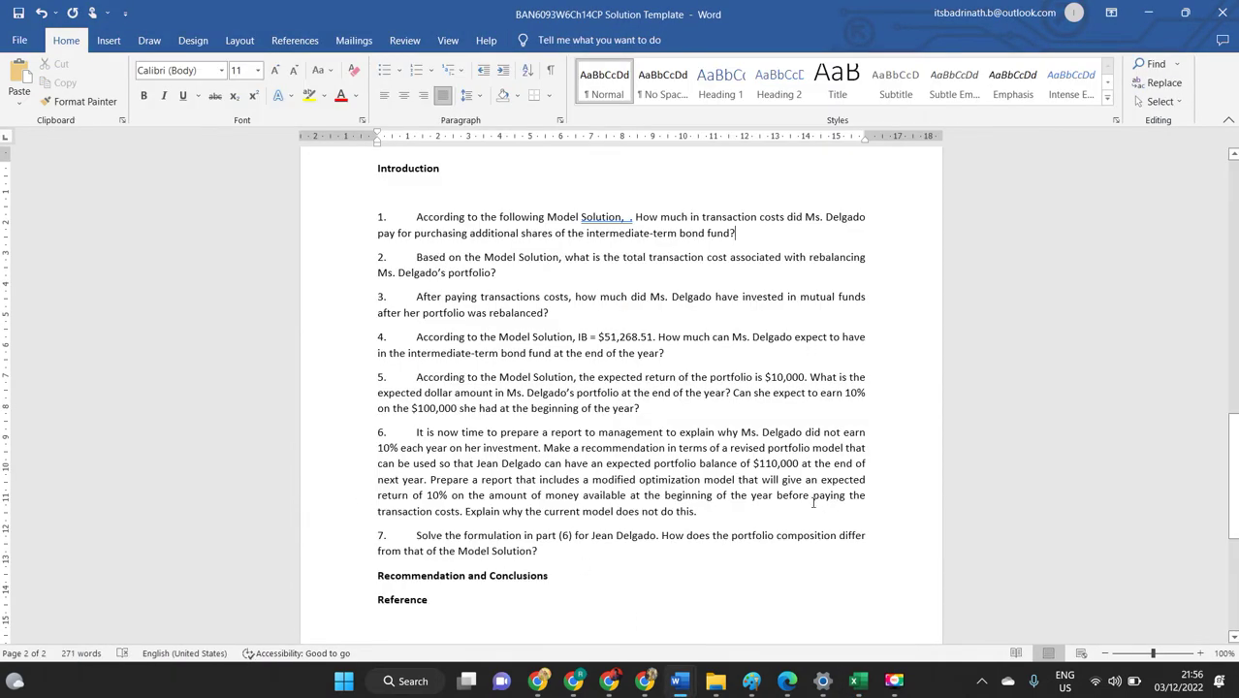
pyautogui.write('\\')
pyautogui.press('Return')
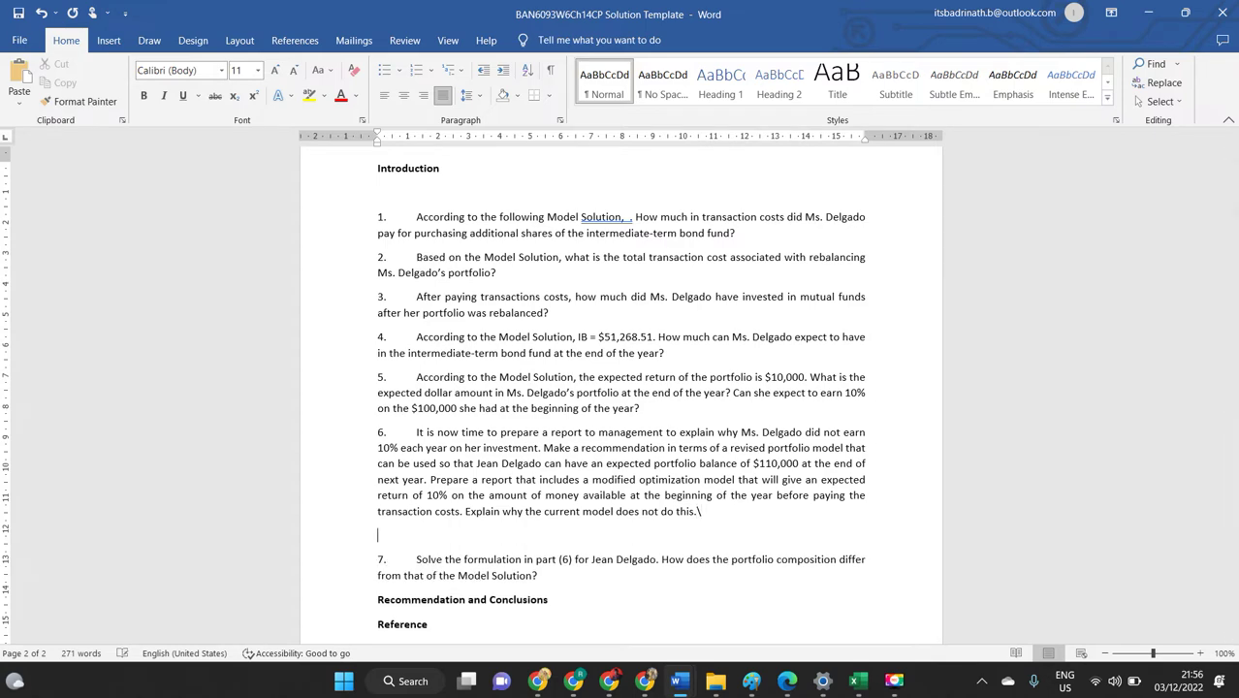
pyautogui.hotkey('ctrl', 'v')
pyautogui.scroll(3, 387, 368)
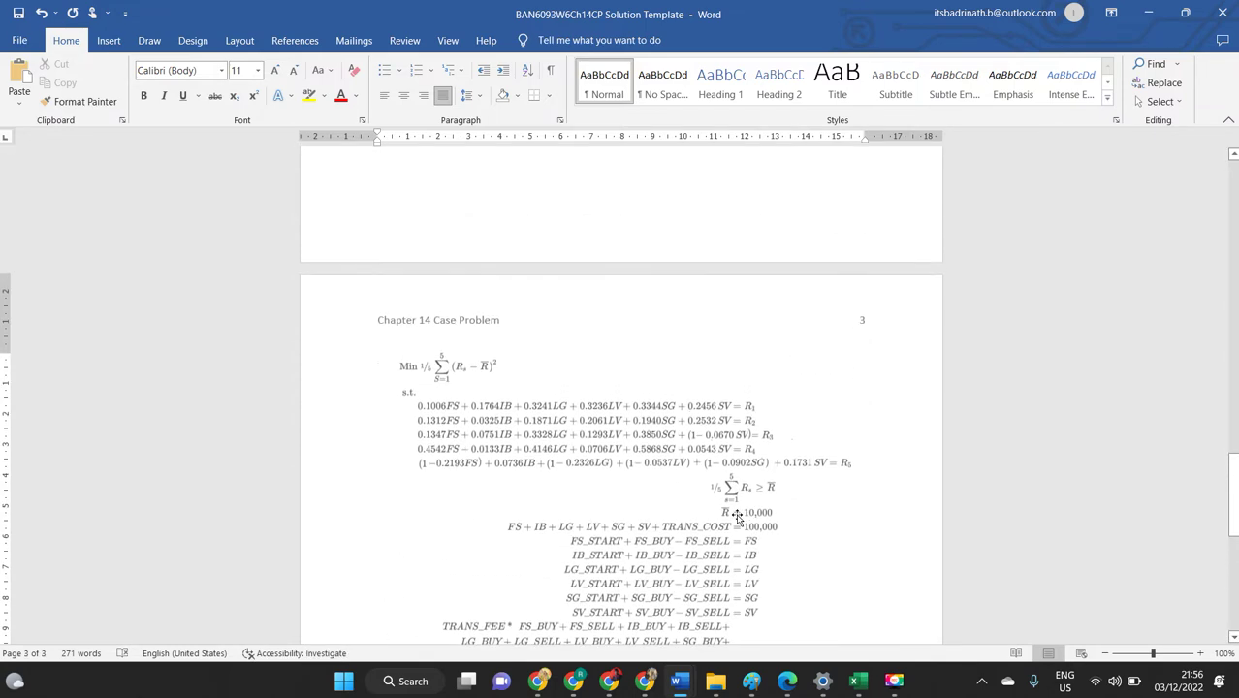
# Shrink the pasted model picture proportionally and centre it on the page.
pyautogui.click(380, 362)
pyautogui.moveTo(378, 355); pyautogui.dragTo(421, 423)
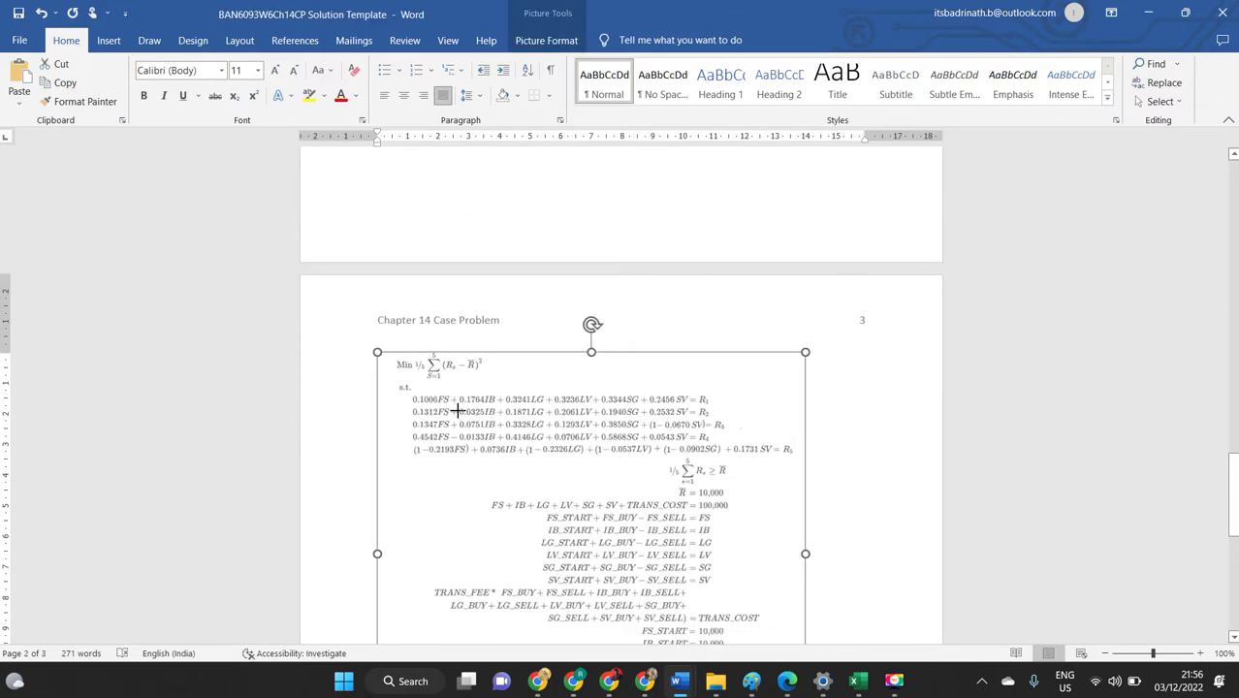
pyautogui.scroll(-4, 470, 441)
pyautogui.hotkey('ctrl', 'e')
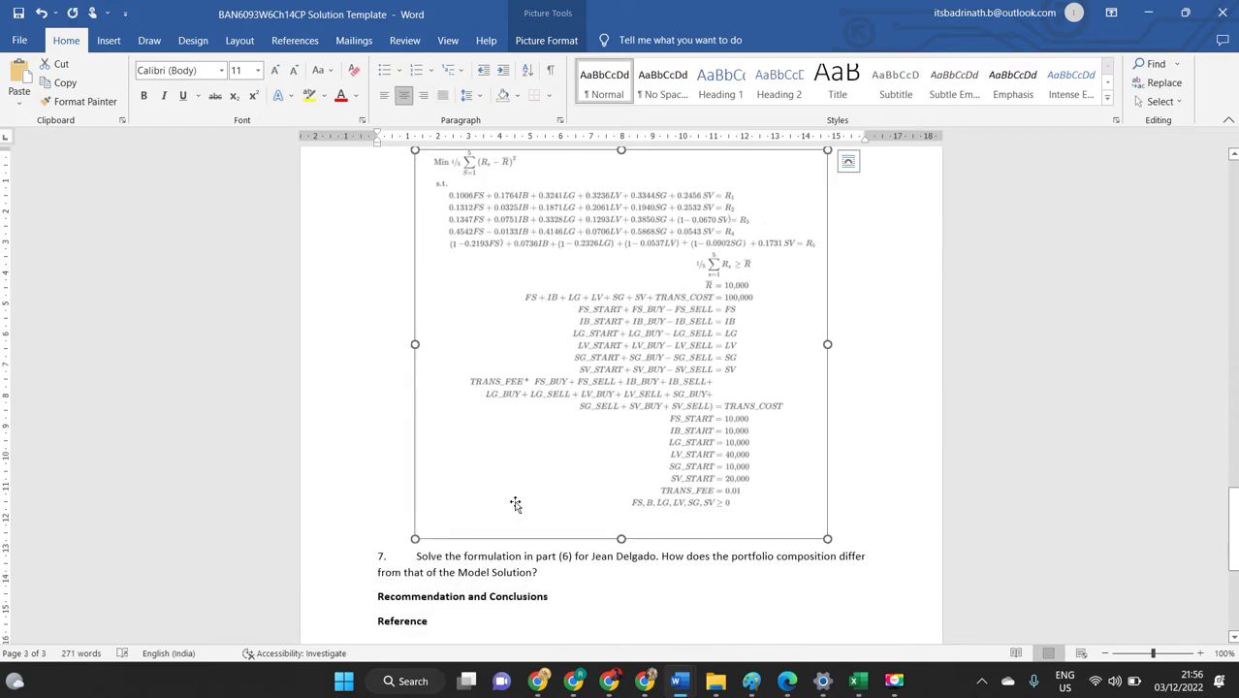
# Add a new line reading "The Model" below the model picture, before question 7.
pyautogui.click(851, 535)
pyautogui.press('Return')
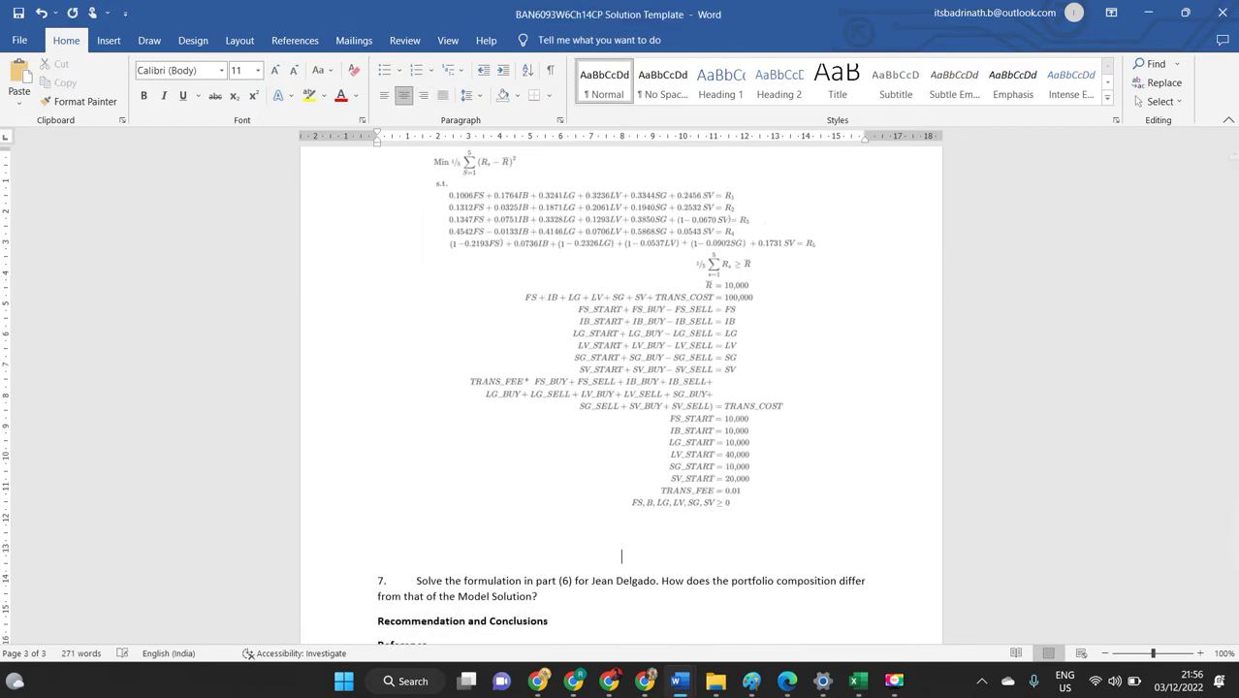
pyautogui.write('The Modl')
pyautogui.press('BackSpace')
pyautogui.write('el')
pyautogui.scroll(4, 705, 491)
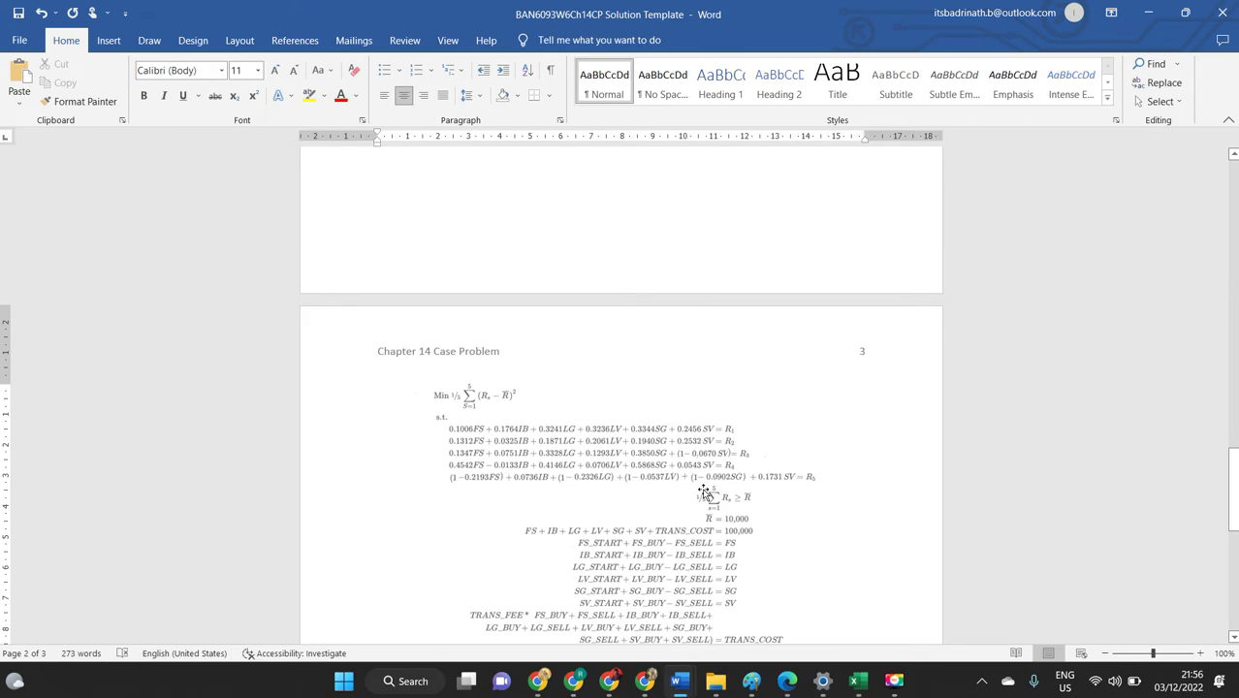
# Open the Question 7 sheet in the Excel workbook, then switch to Word's Case Study document and read question 7.
pyautogui.hotkey('alt', 'Tab')
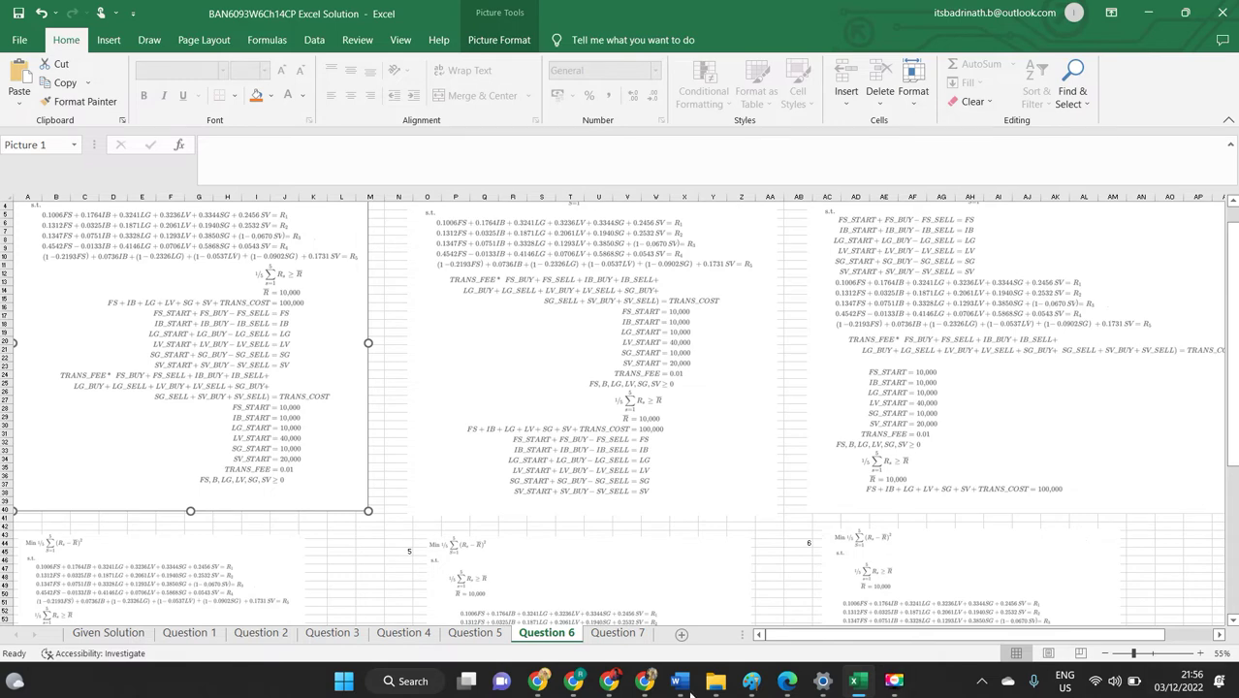
pyautogui.click(624, 638)
pyautogui.click(753, 484)
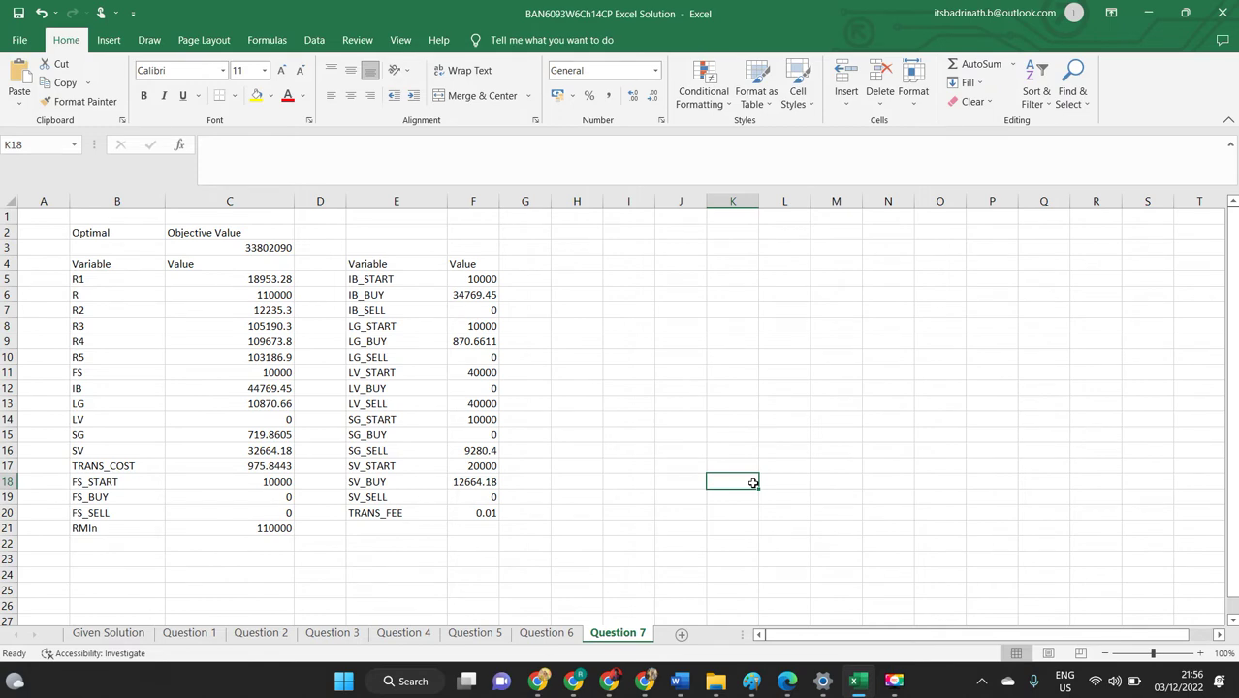
pyautogui.hotkey('alt', 'Tab')
pyautogui.hotkey('alt', 'Tab')
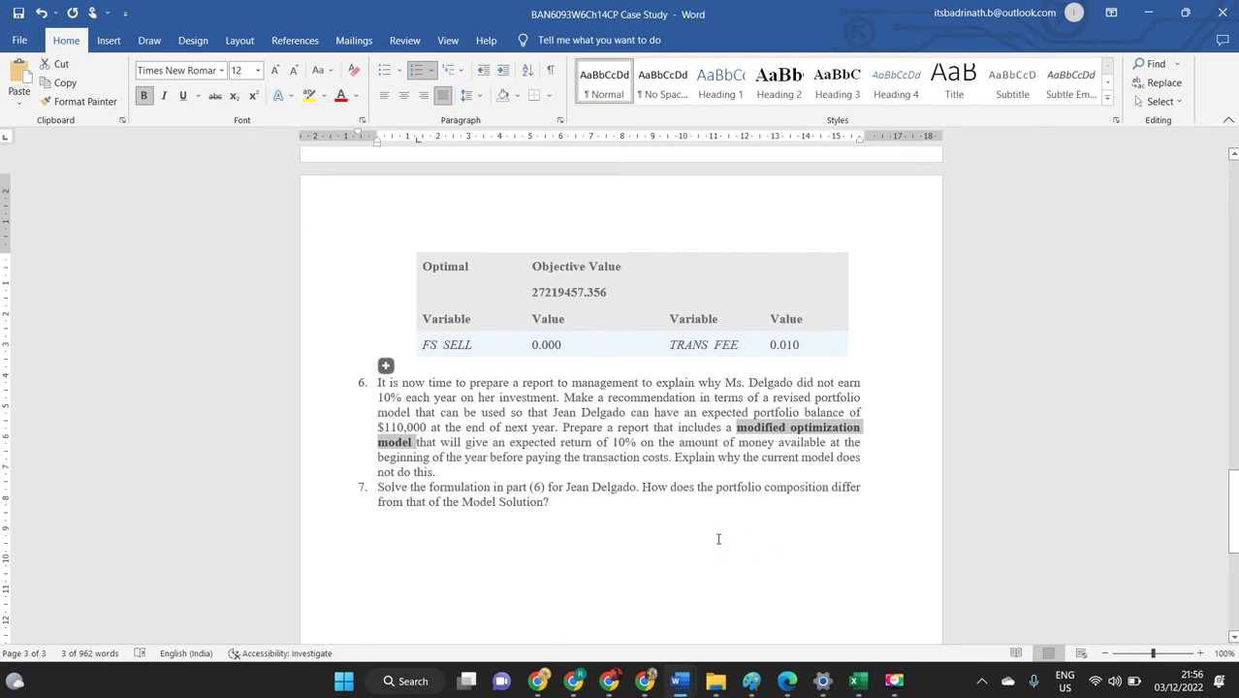
pyautogui.click(523, 441)
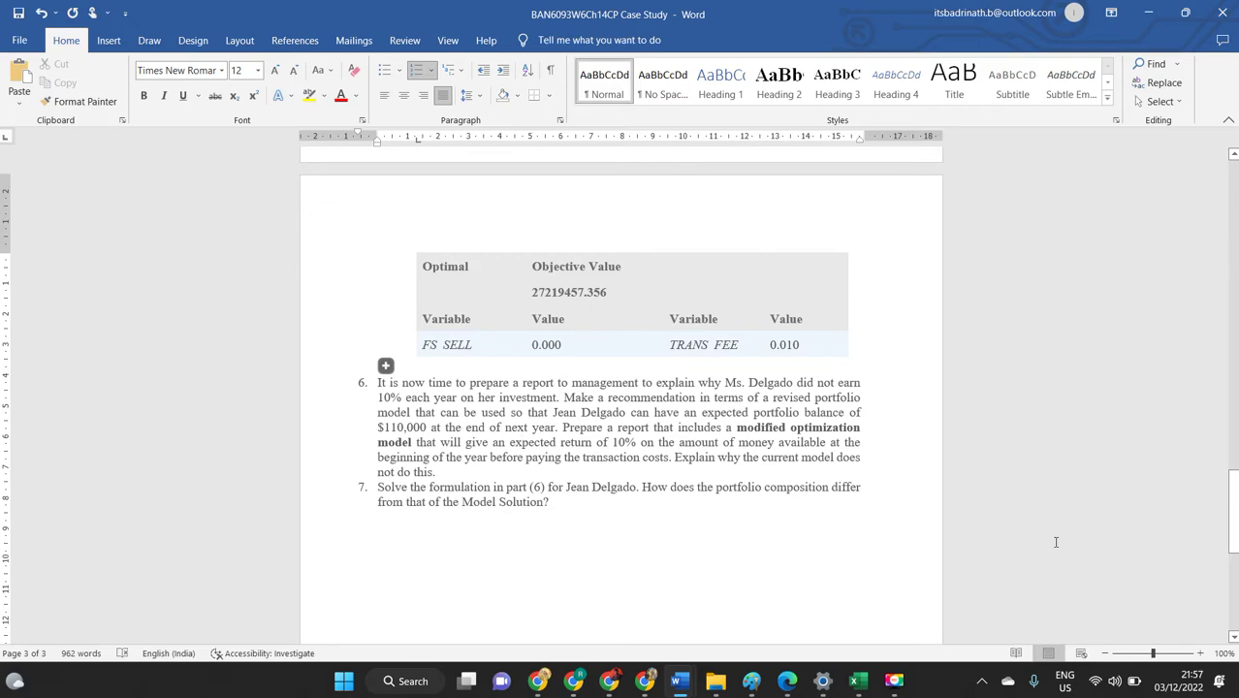
# Switch back to the Excel workbook and format the Question 7 solution range B2:F21 as a table with a light blue banded style.
pyautogui.hotkey('alt', 'Tab')
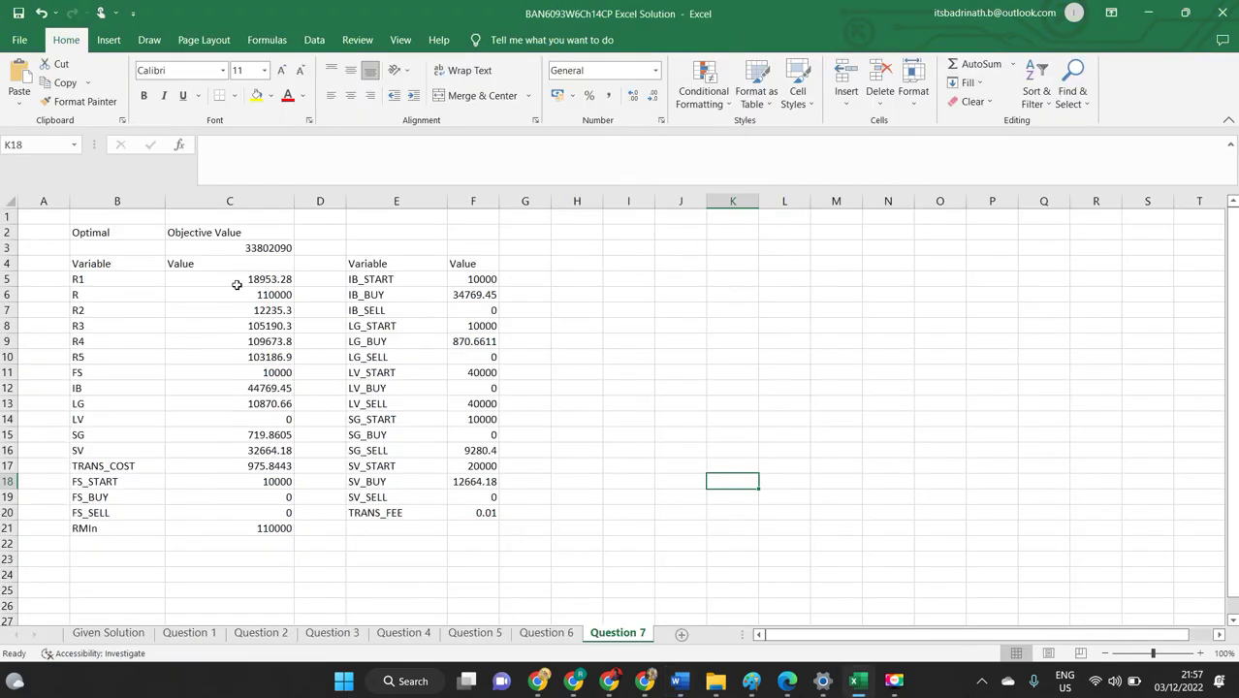
pyautogui.moveTo(80, 221); pyautogui.dragTo(559, 538)
pyautogui.click(767, 542)
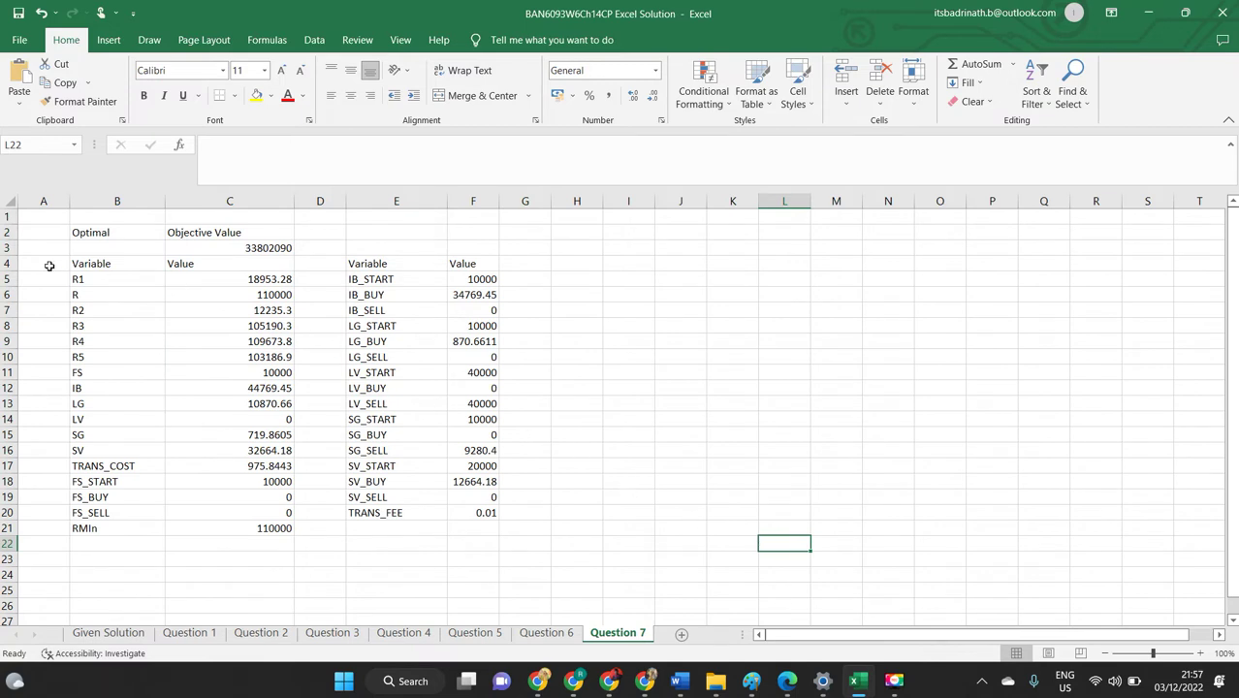
pyautogui.moveTo(77, 235); pyautogui.dragTo(481, 531)
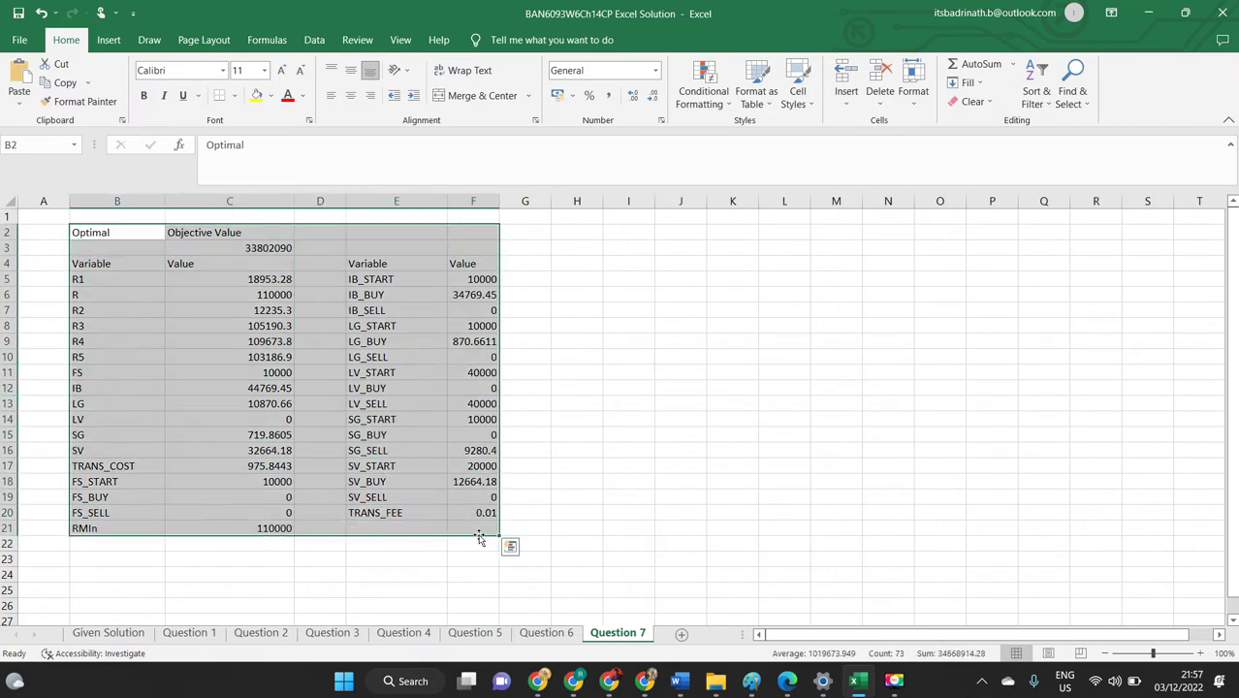
pyautogui.click(760, 101)
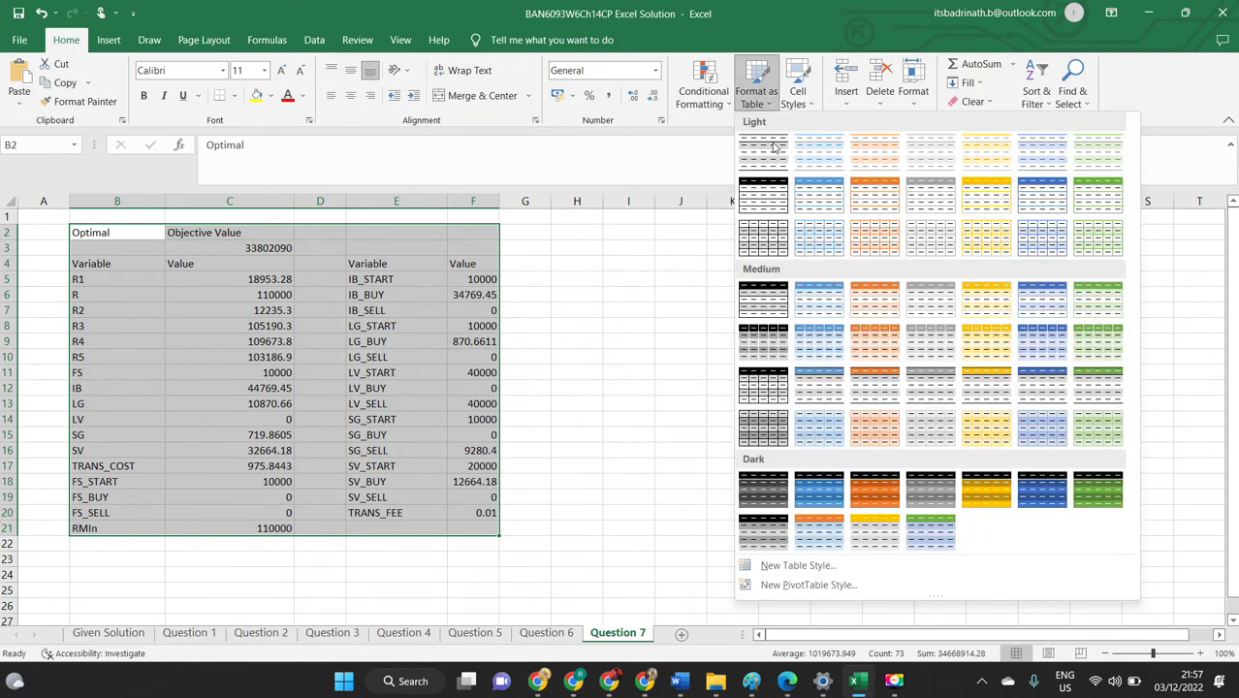
pyautogui.click(819, 152)
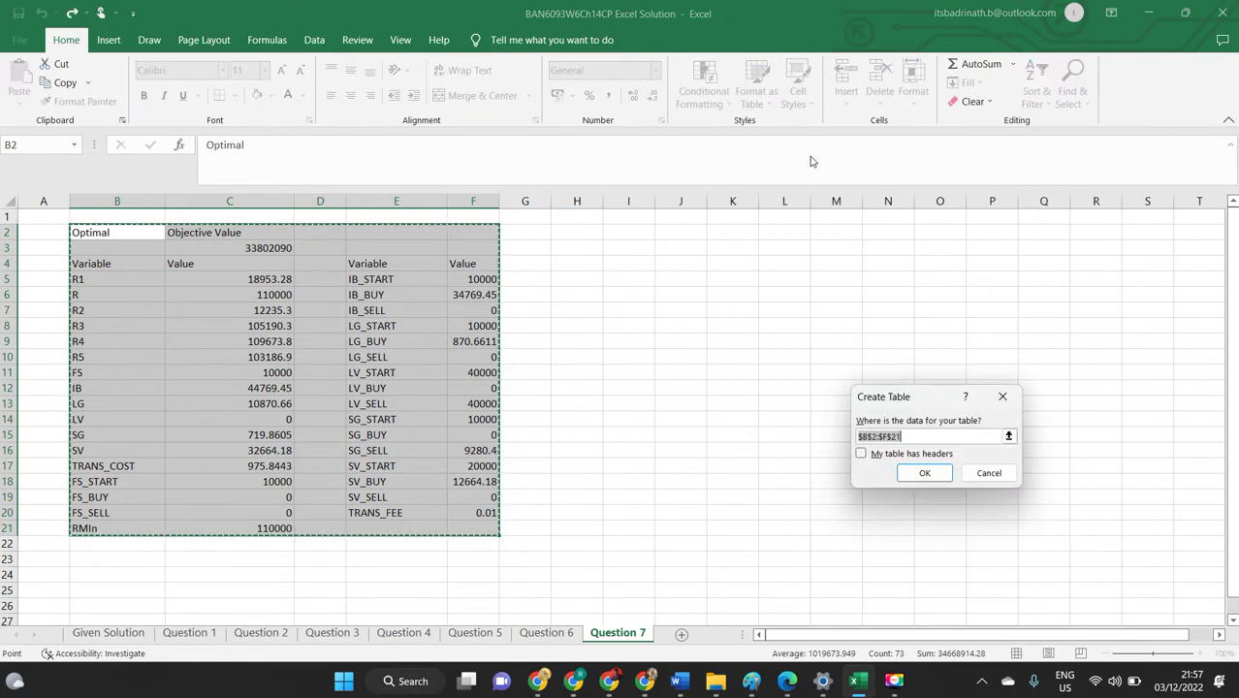
pyautogui.click(924, 473)
pyautogui.click(583, 441)
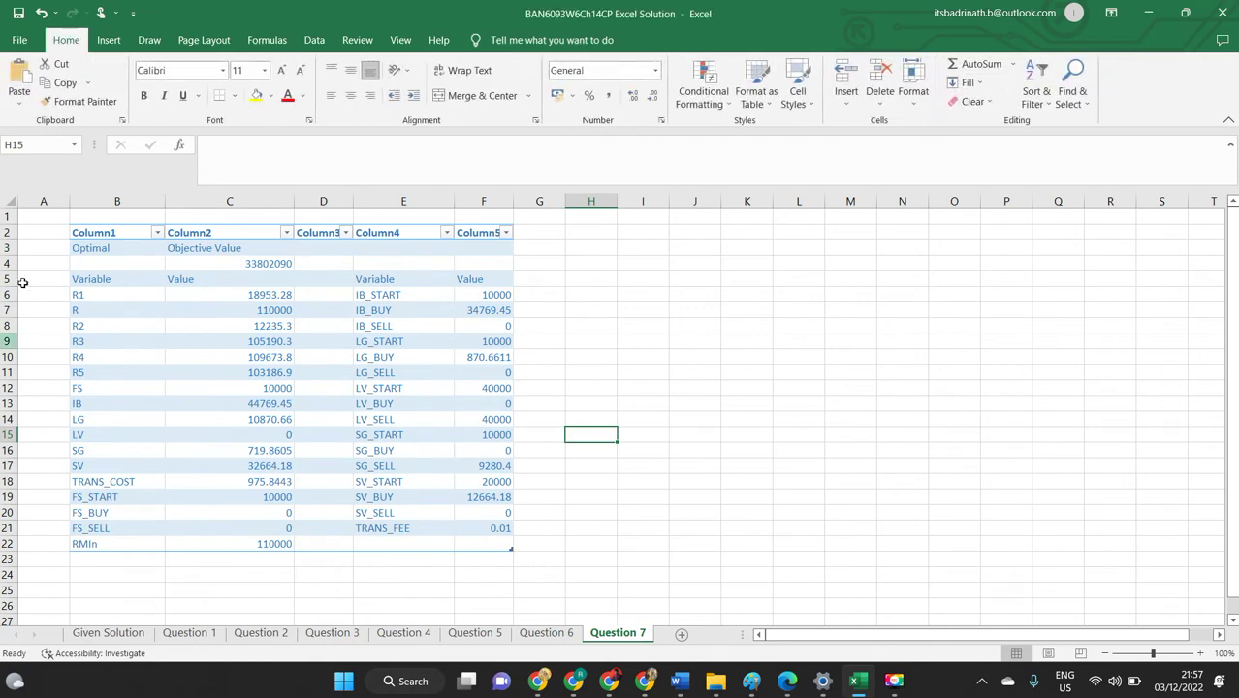
pyautogui.click(97, 234)
pyautogui.moveTo(97, 234); pyautogui.dragTo(465, 235)
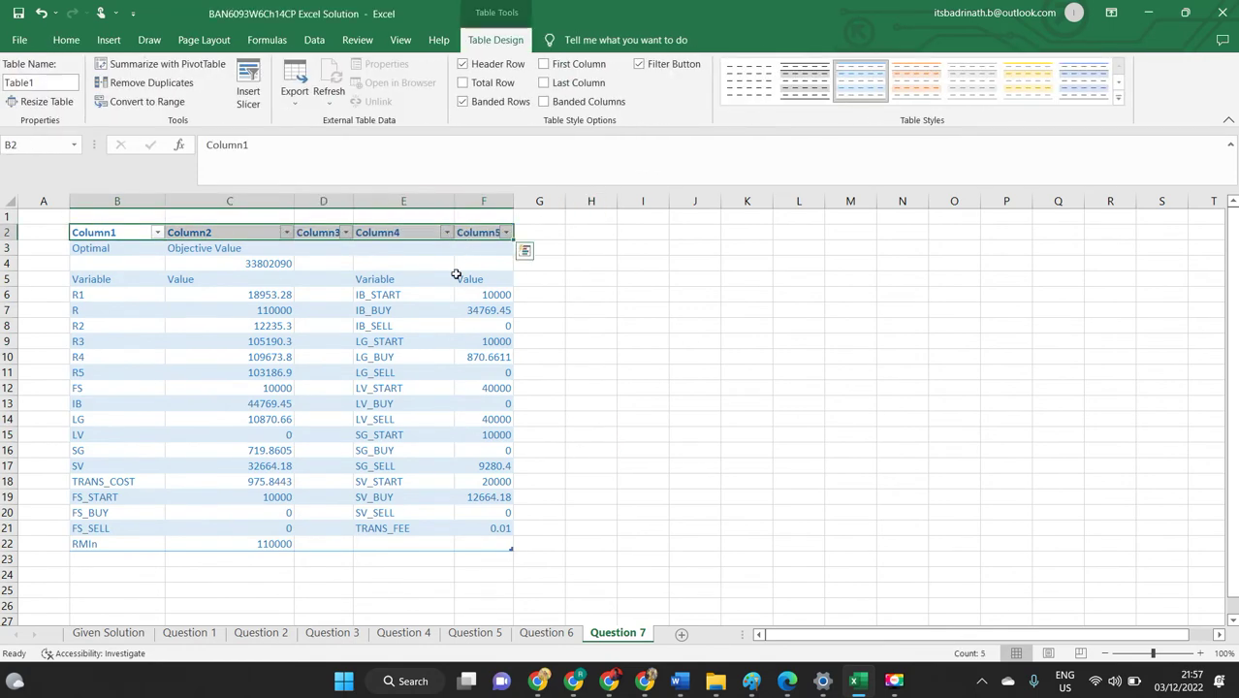
pyautogui.click(5, 232)
pyautogui.rightClick(5, 232)
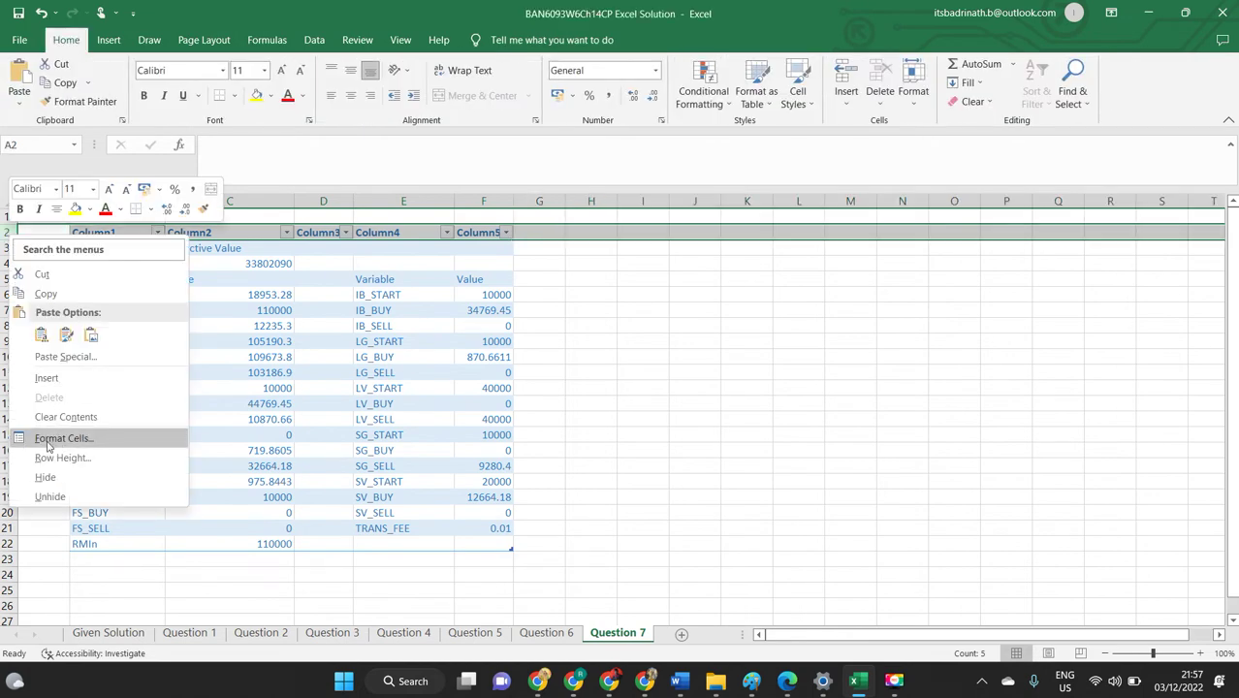
pyautogui.press('Escape')
pyautogui.click(703, 387)
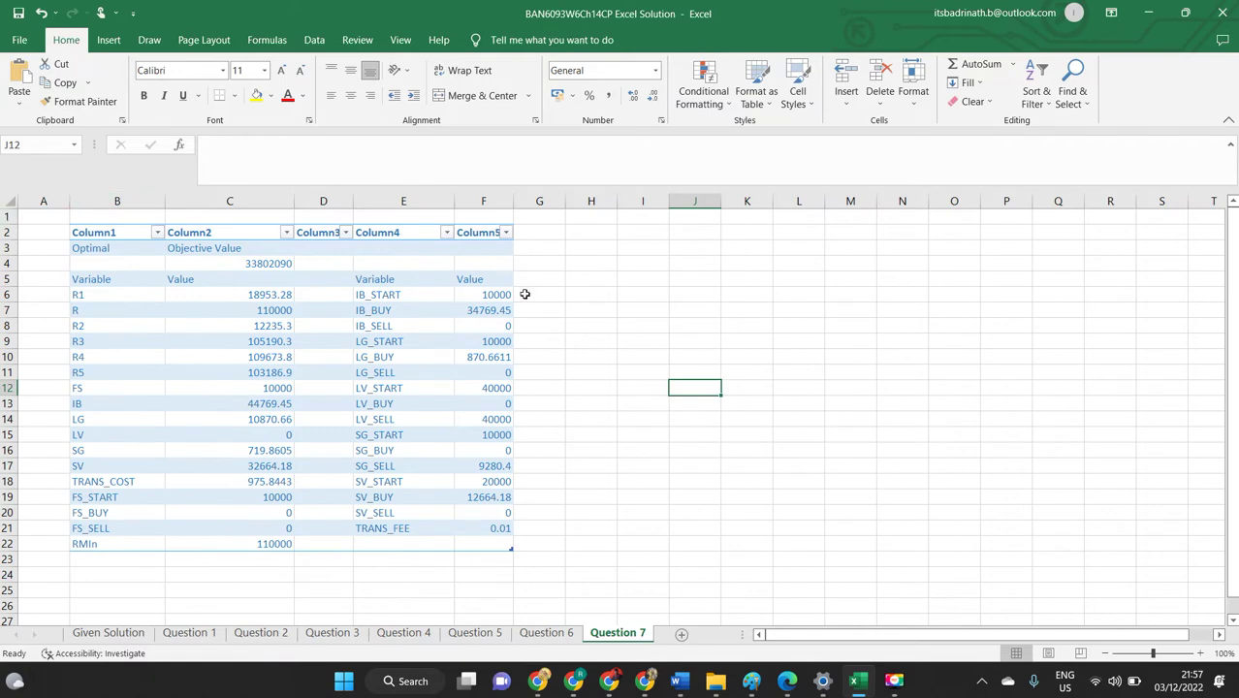
pyautogui.click(580, 435)
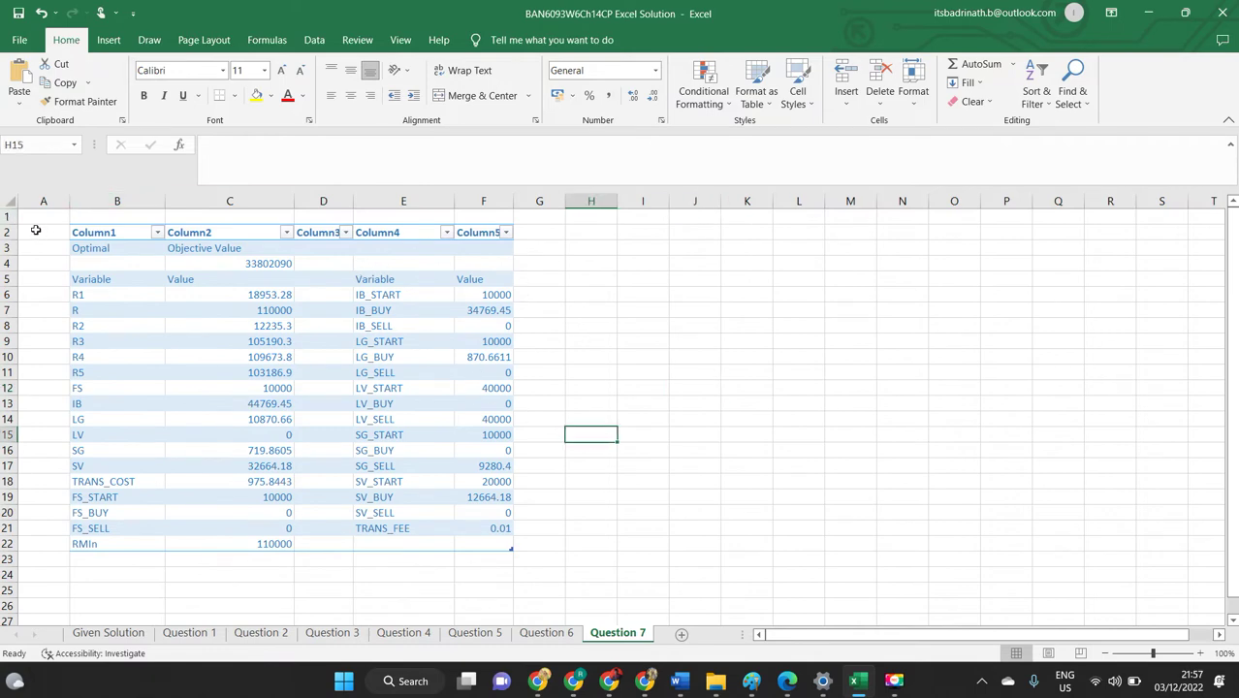
pyautogui.moveTo(86, 248); pyautogui.dragTo(428, 535)
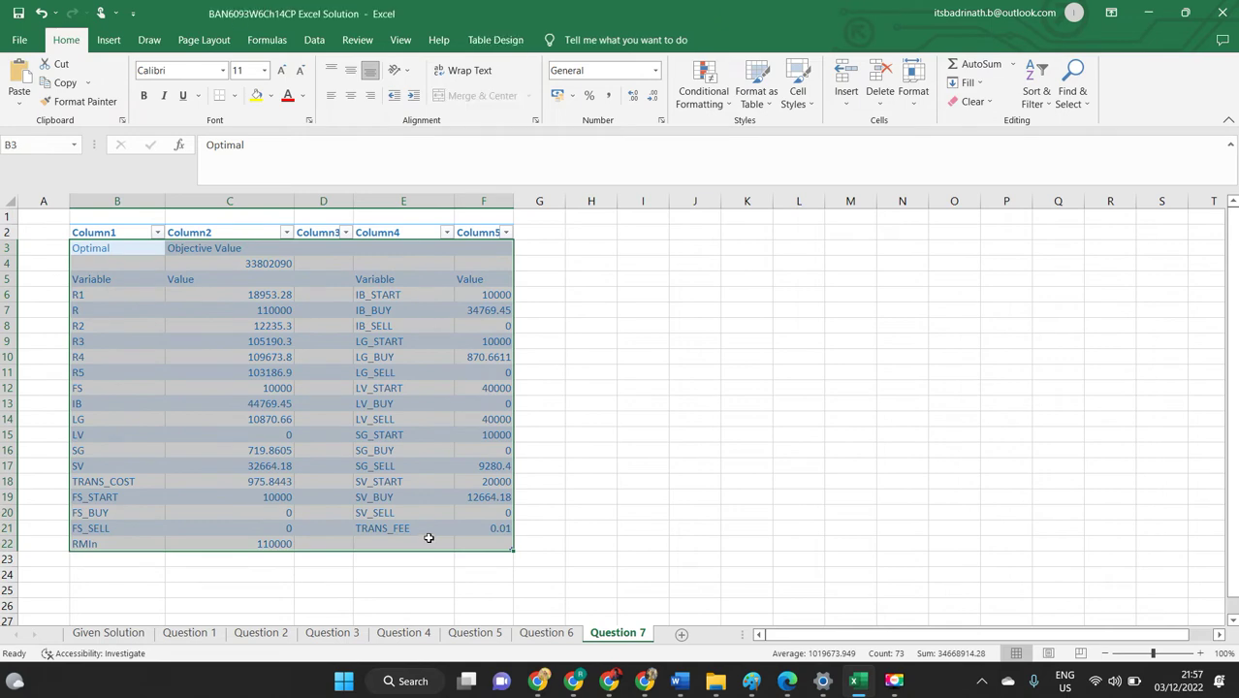
pyautogui.click(965, 483)
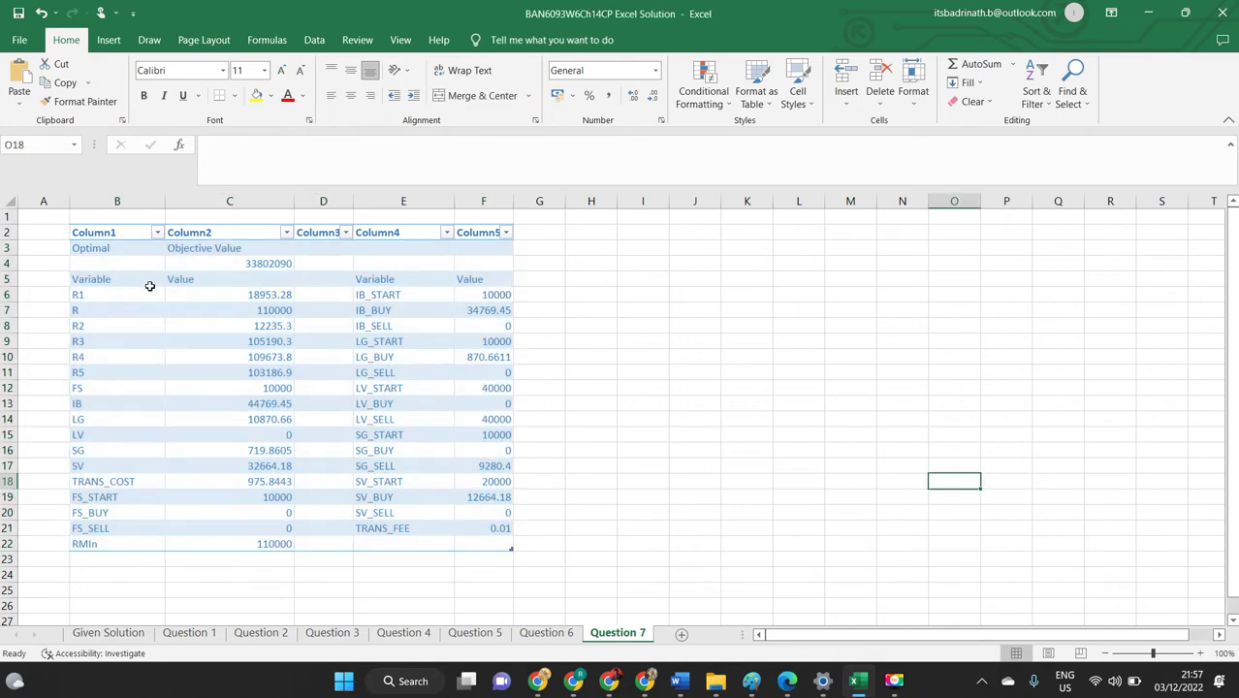
pyautogui.click(942, 539)
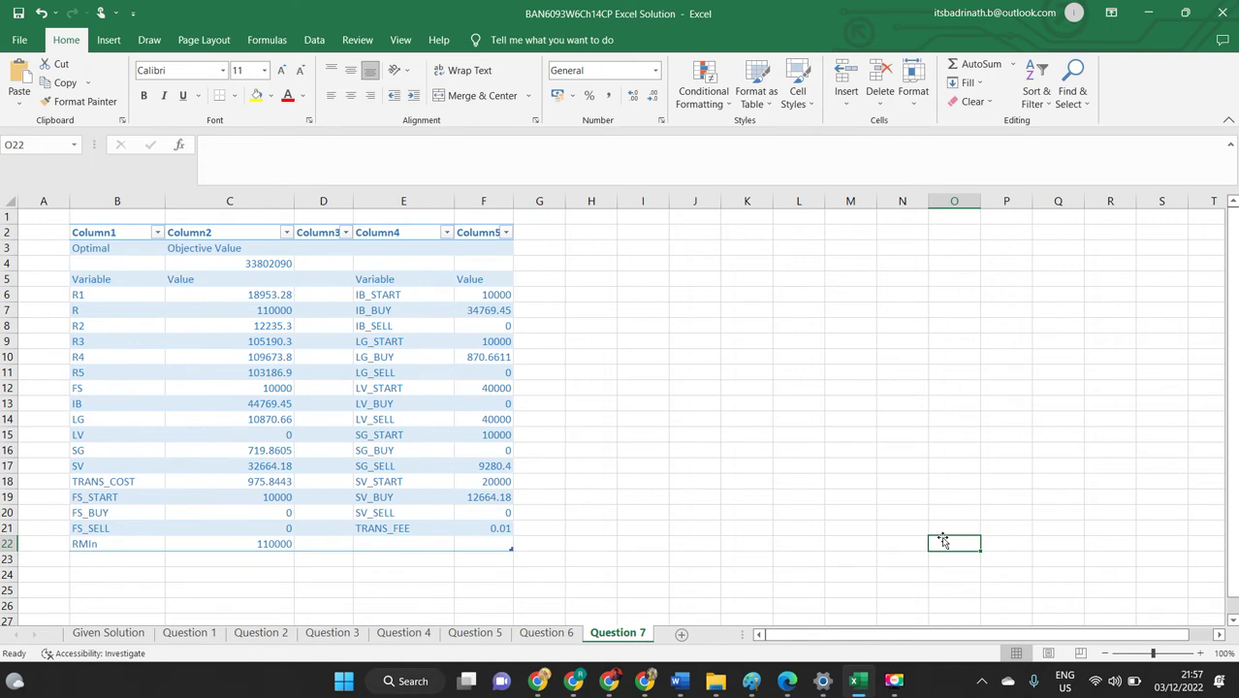
# Switch to Paint, paste the screenshot of the Question 7 sheet and copy only the solution table area from it.
pyautogui.hotkey('alt', 'Tab')
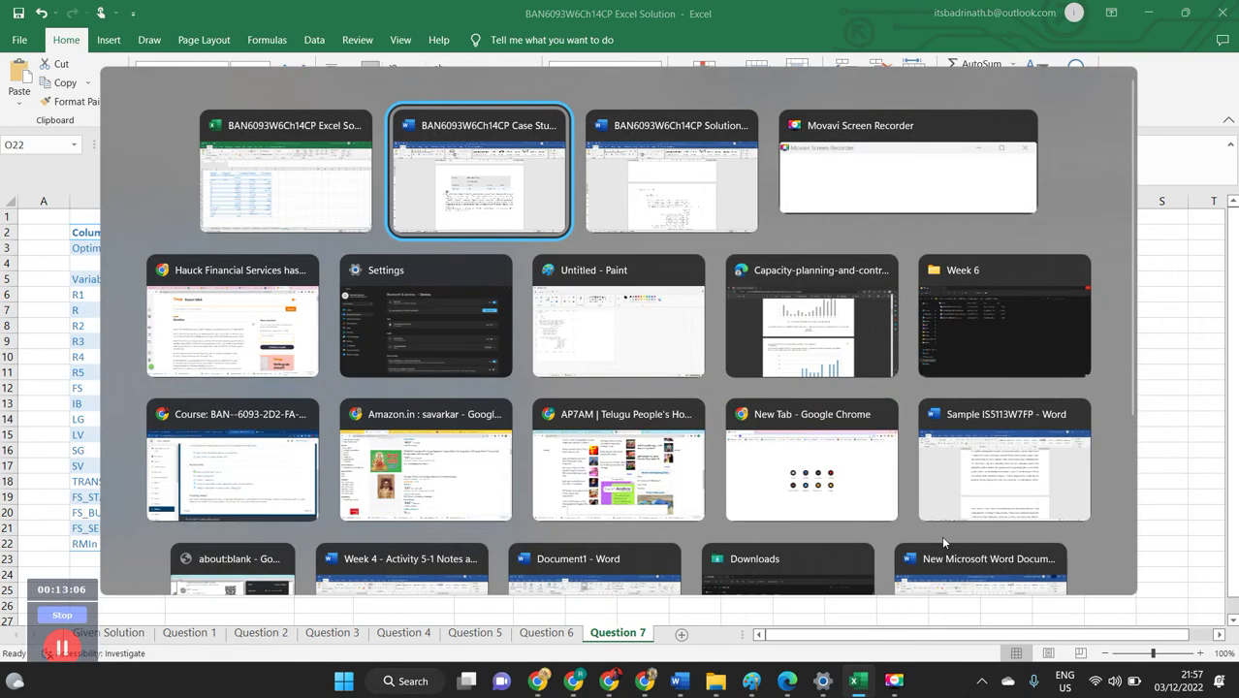
pyautogui.press('Tab')
pyautogui.press('Tab')
pyautogui.press('Tab')
pyautogui.press('Tab')
pyautogui.press('Tab')
pyautogui.press('Tab')
pyautogui.press('Tab')
pyautogui.press('Tab')
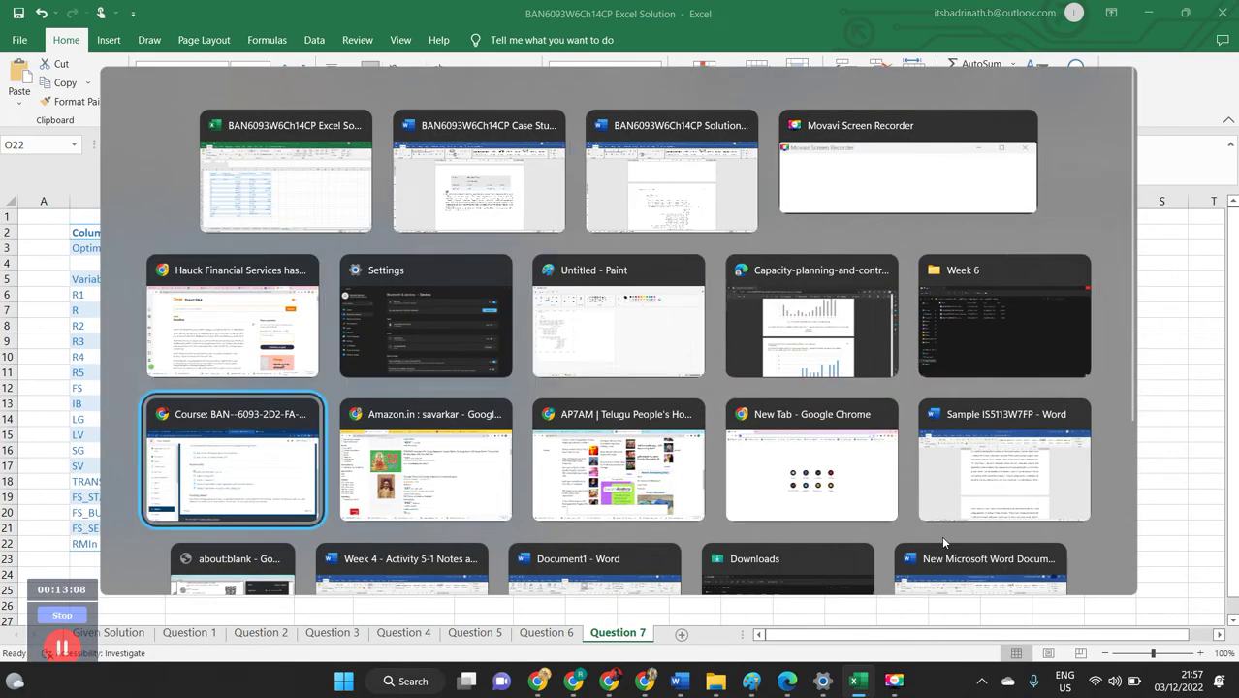
pyautogui.press('Tab')
pyautogui.hotkey('shift', 'Tab')
pyautogui.hotkey('shift', 'Tab')
pyautogui.hotkey('shift', 'Tab')
pyautogui.hotkey('shift', 'Tab')
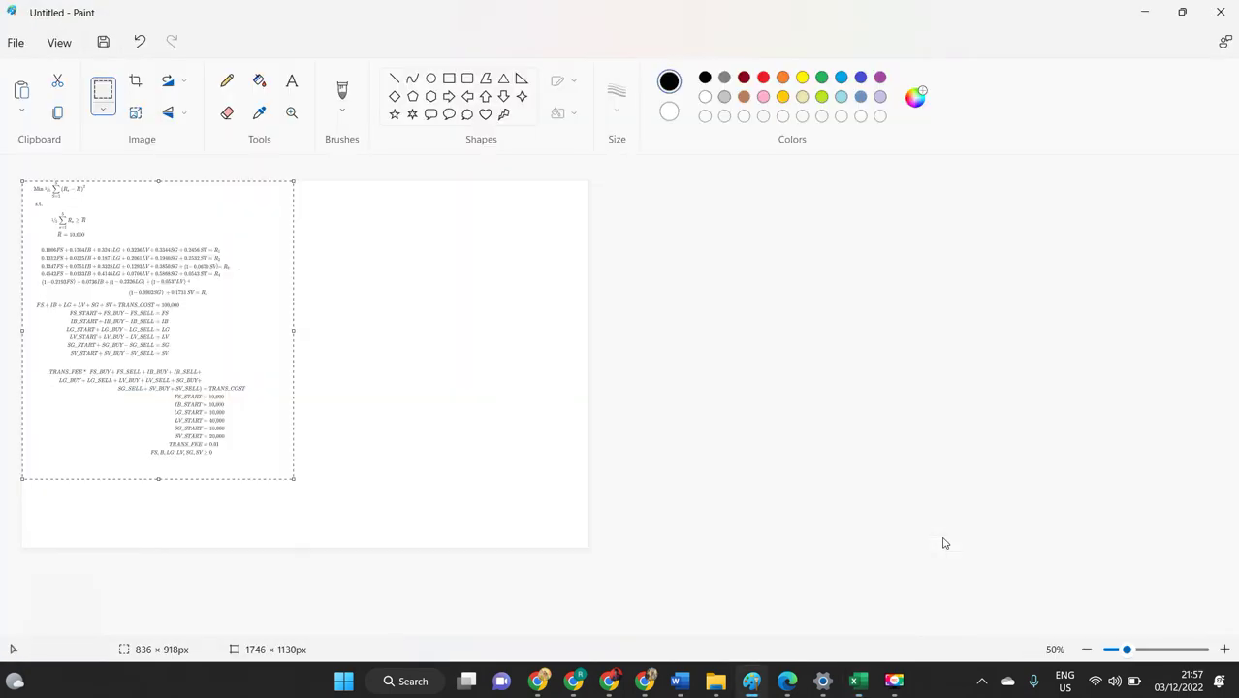
pyautogui.hotkey('ctrl', 'v')
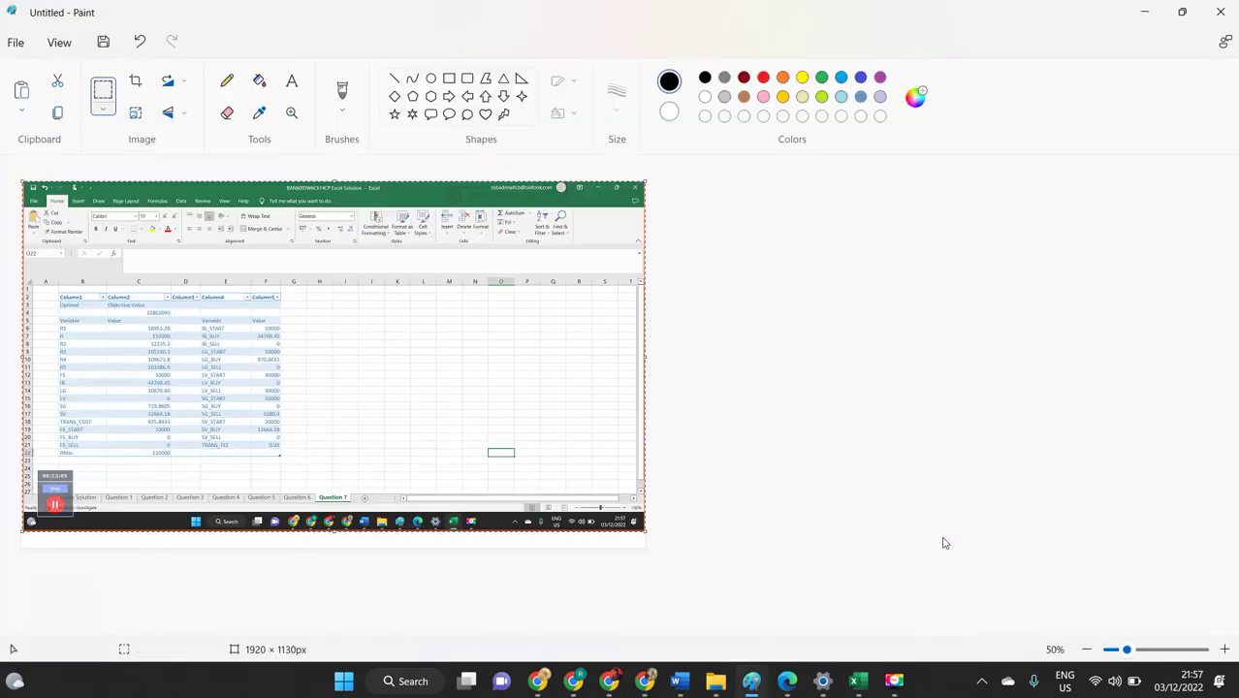
pyautogui.click(103, 101)
pyautogui.moveTo(56, 296); pyautogui.dragTo(282, 457)
# Switch to Word's Solution Template and paste the copied table picture on a new line below question 7.
pyautogui.hotkey('alt', 'Tab')
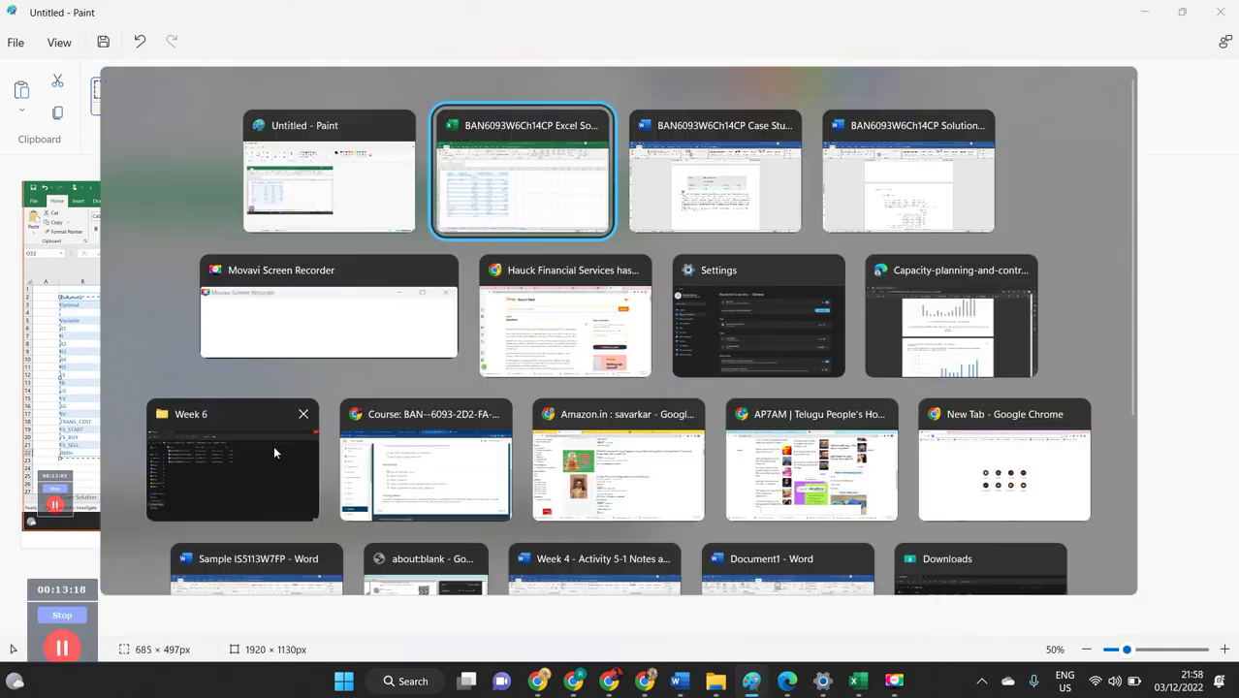
pyautogui.hotkey('alt', 'Tab')
pyautogui.hotkey('alt', 'Tab')
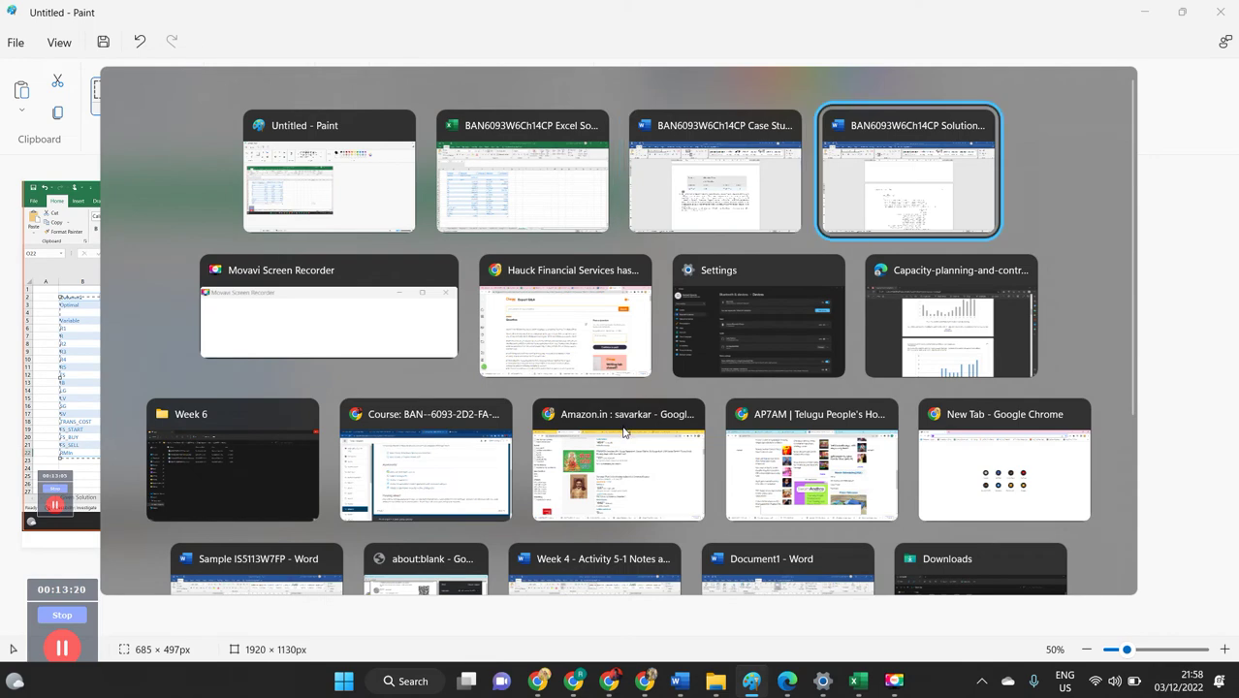
pyautogui.hotkey('alt', 'shift', 'Tab')
pyautogui.scroll(-10, 620, 431)
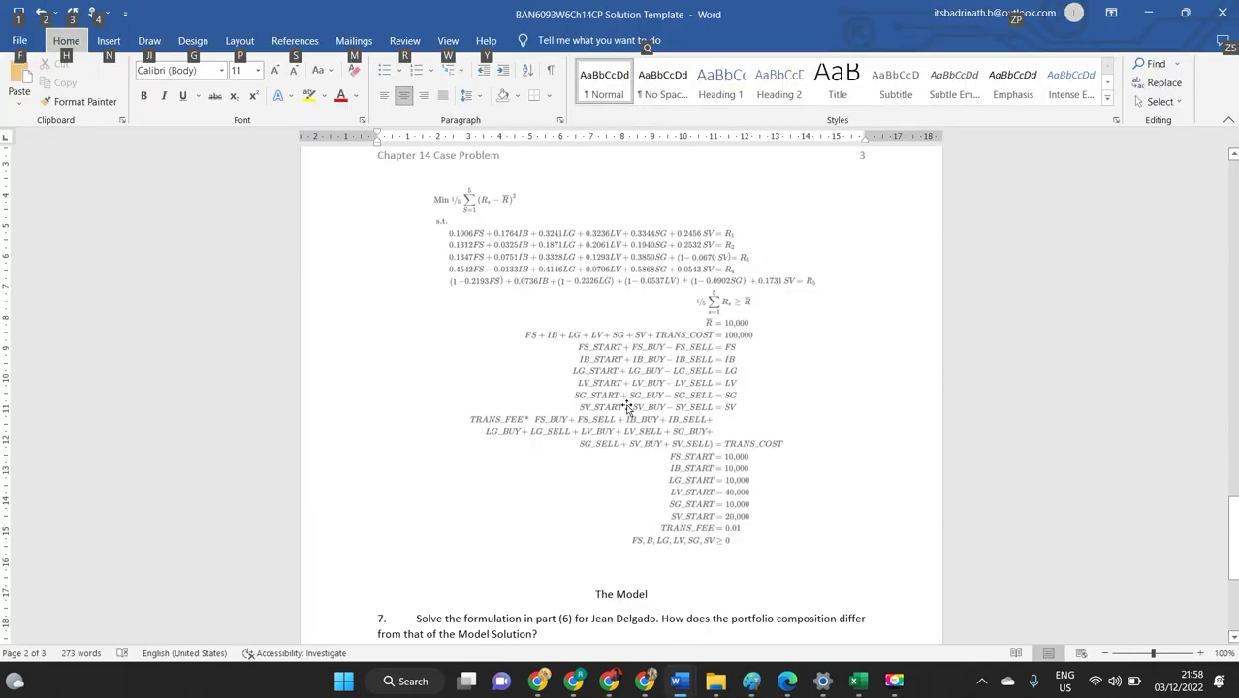
pyautogui.press('alt')
pyautogui.click(545, 246)
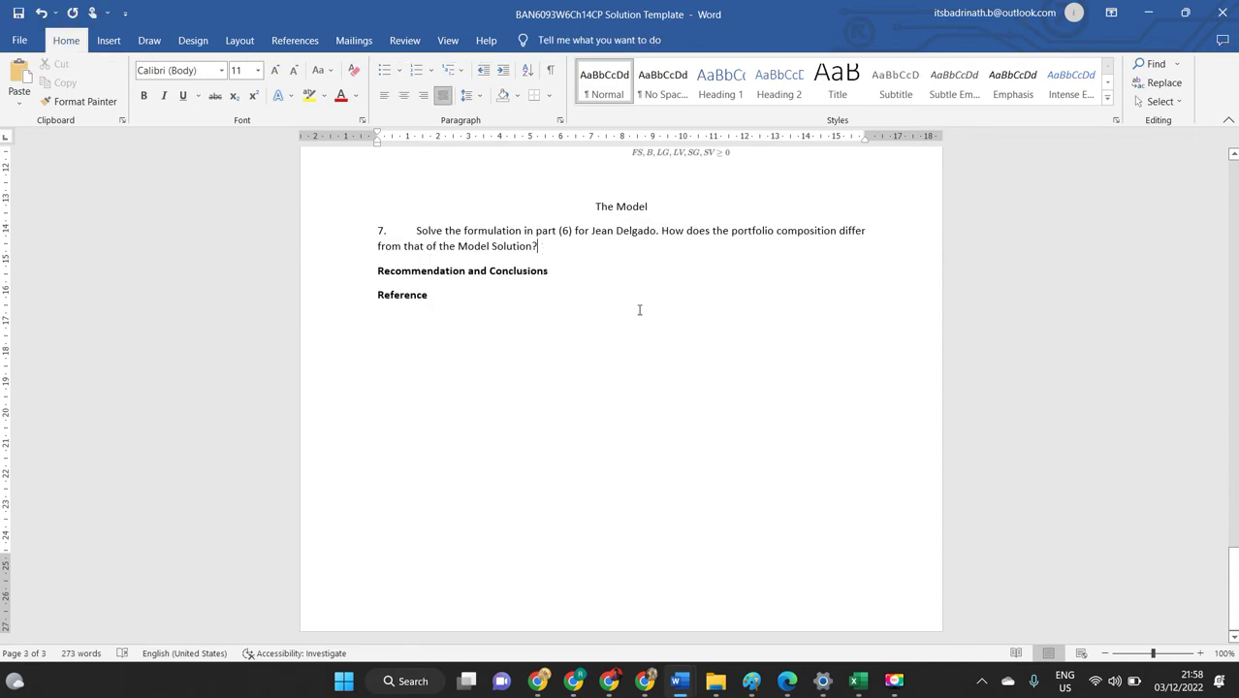
pyautogui.press('Return')
pyautogui.hotkey('ctrl', 'v')
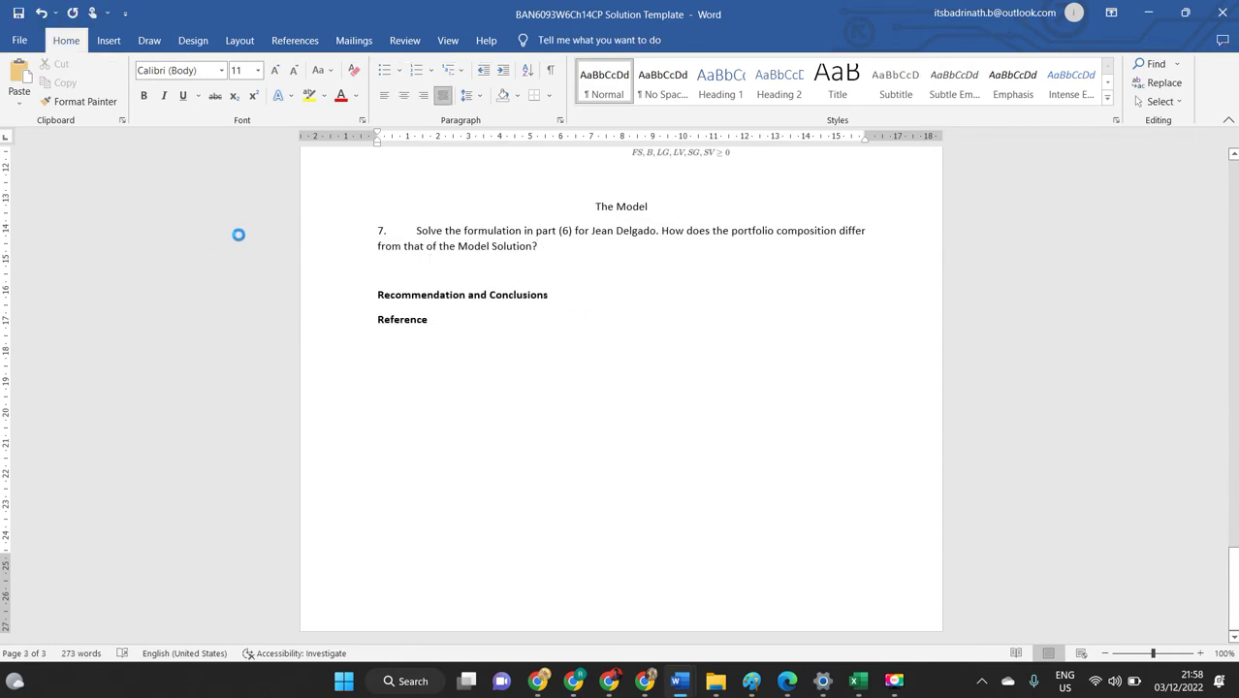
# Crop the Column1 to Column5 header row off the top of the pasted table picture, reducing its height to about 10.2 cm.
pyautogui.scroll(5, 546, 376)
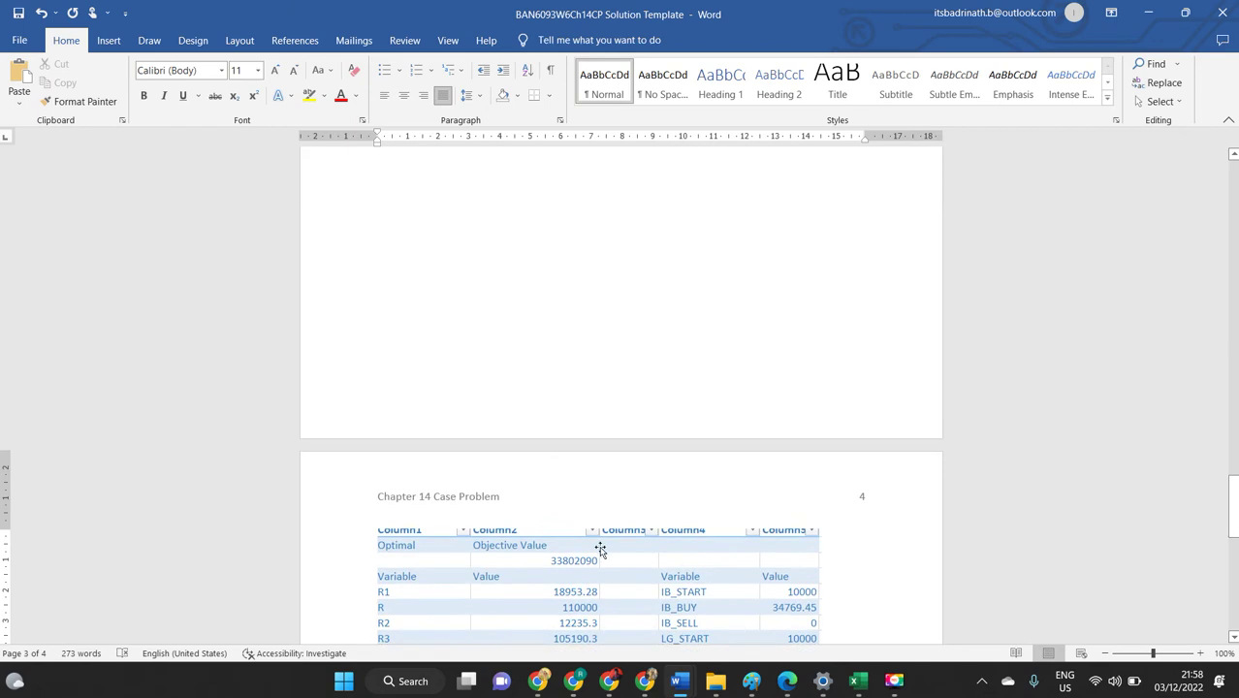
pyautogui.click(632, 577)
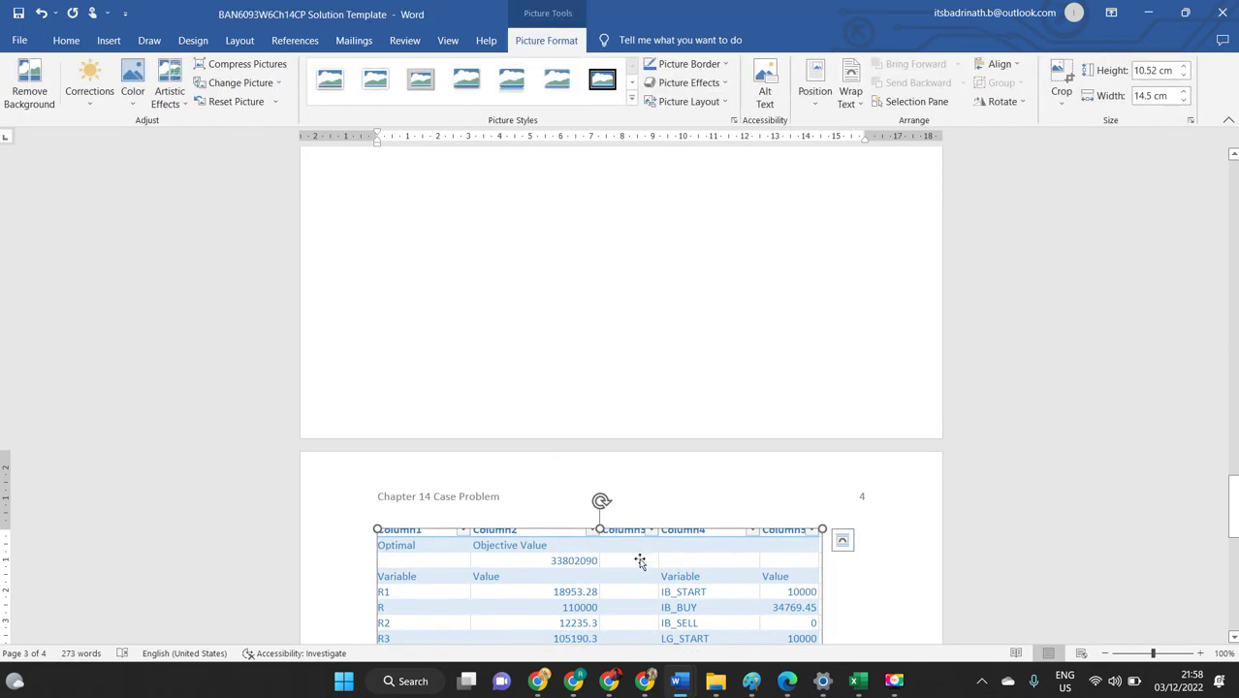
pyautogui.click(1060, 78)
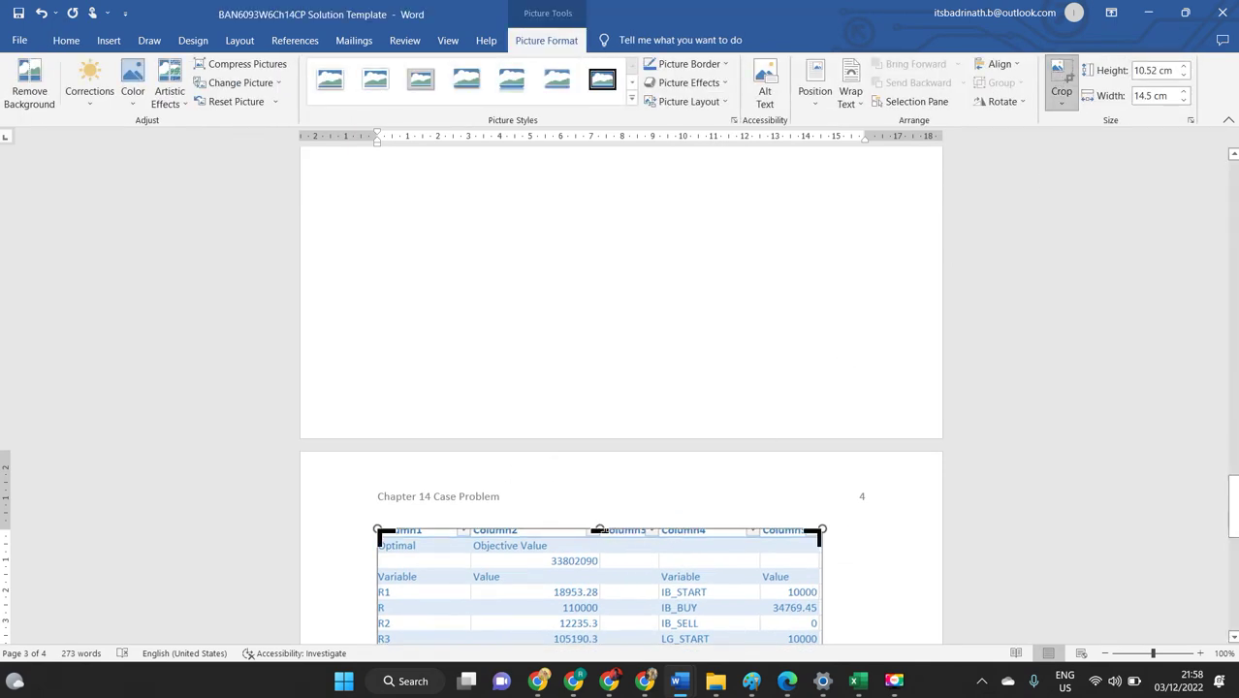
pyautogui.moveTo(600, 530); pyautogui.dragTo(600, 545)
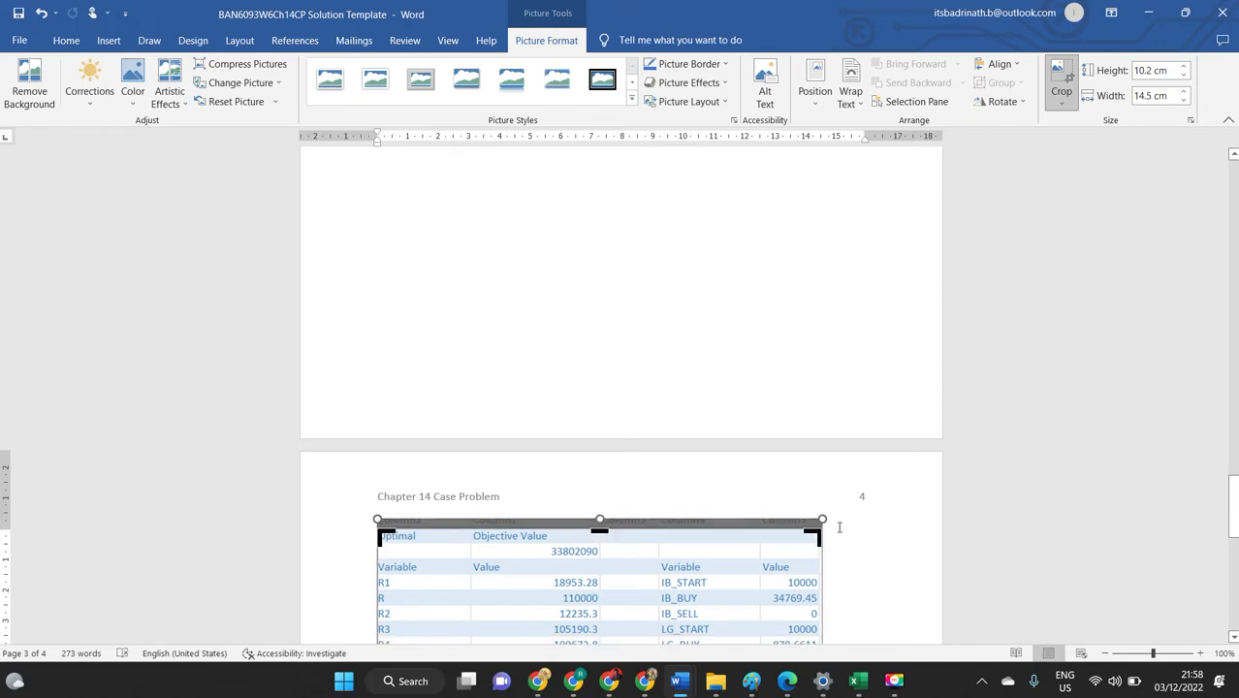
pyautogui.click(896, 490)
pyautogui.scroll(-4, 830, 443)
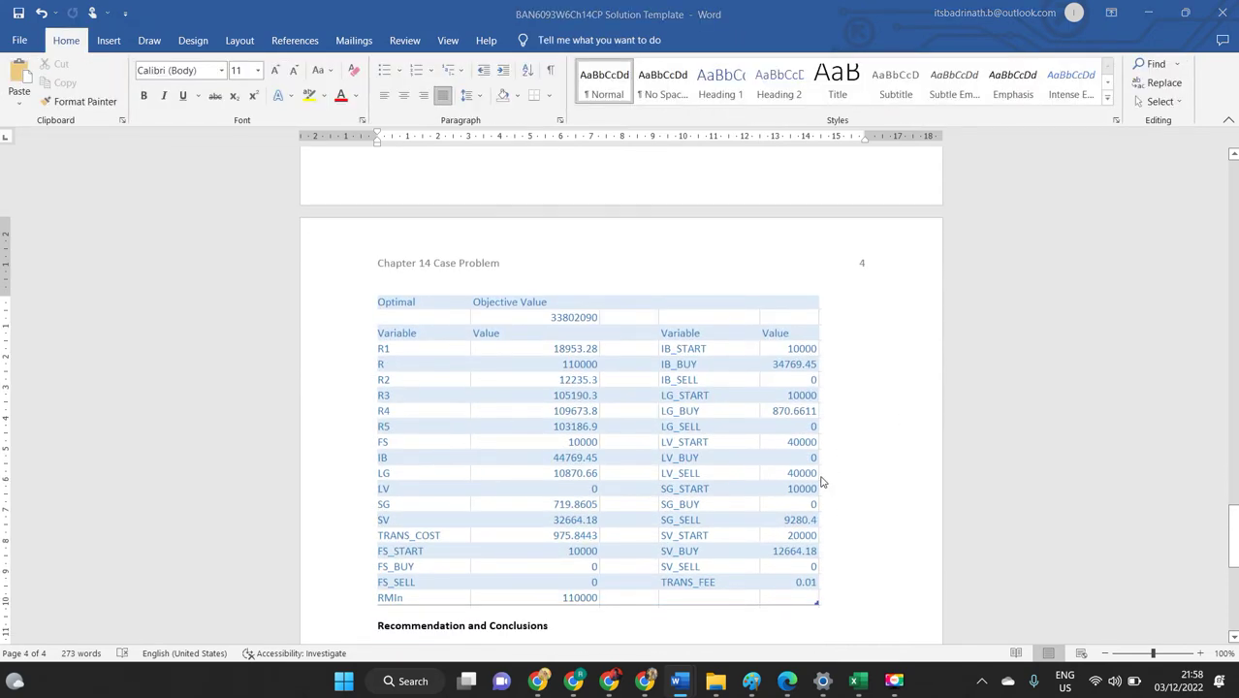
pyautogui.hotkey('alt', 'Tab')
pyautogui.hotkey('alt', 'Tab')
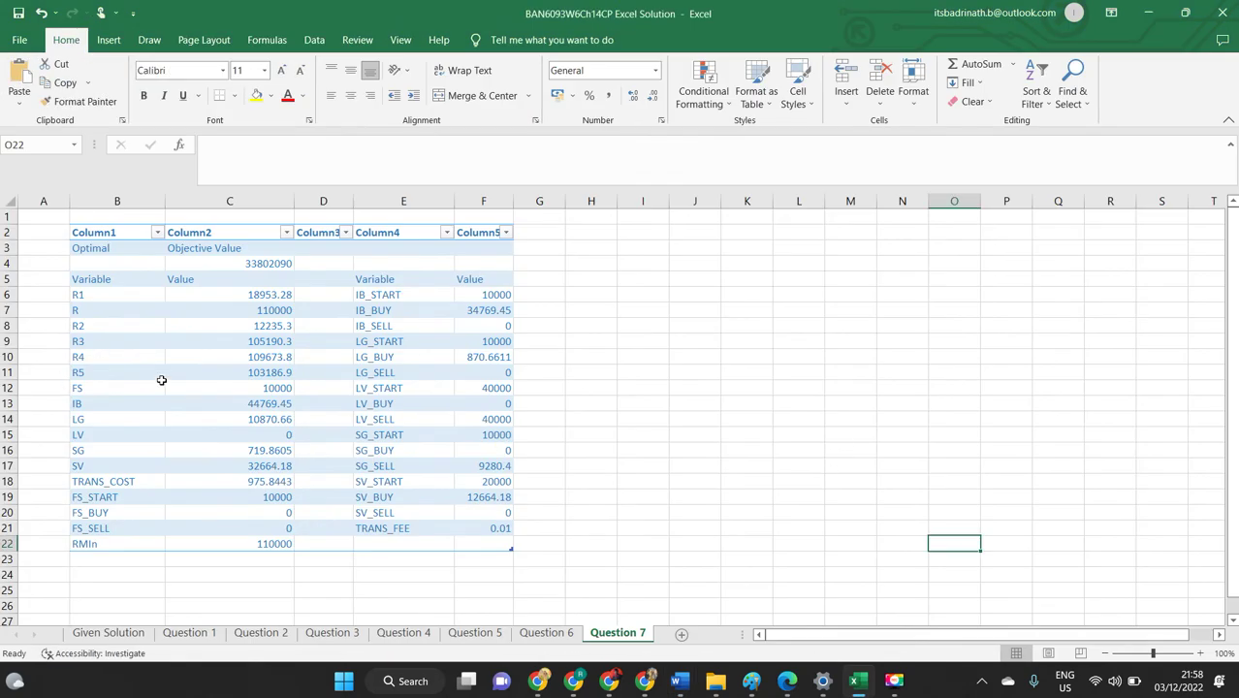
pyautogui.click(97, 542)
pyautogui.keyDown('shift'); pyautogui.click(279, 544); pyautogui.keyUp('shift')
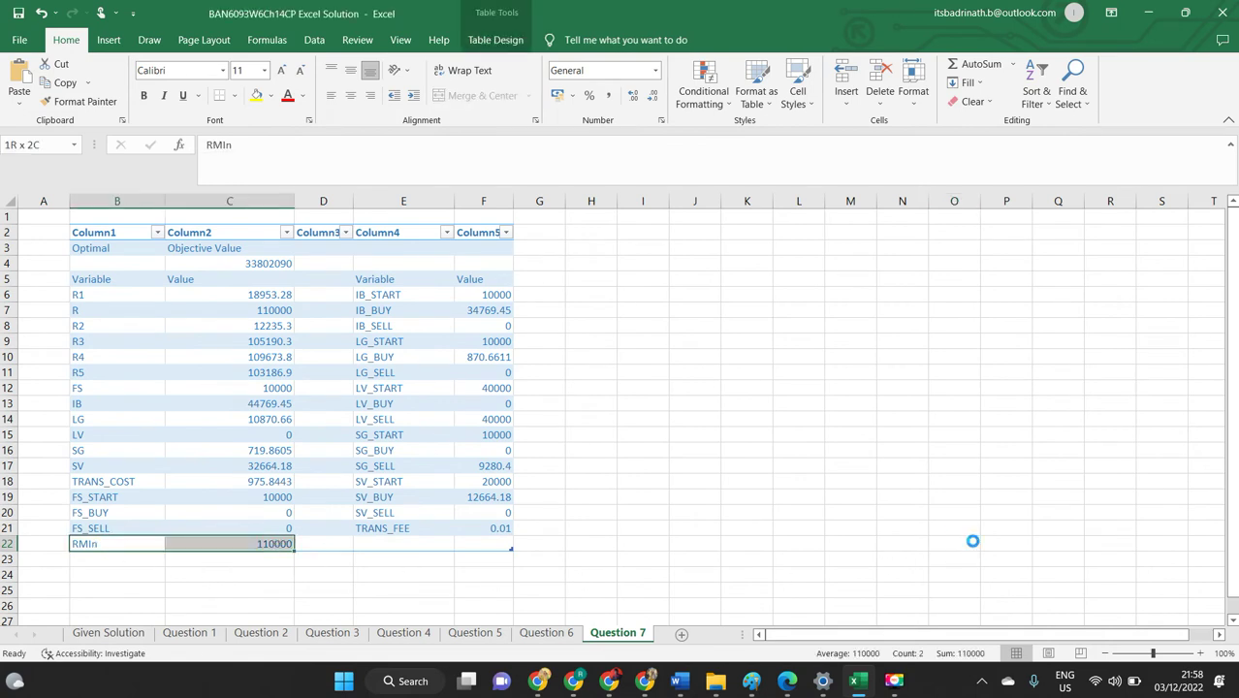
pyautogui.hotkey('ctrl', 'c')
pyautogui.click(89, 233)
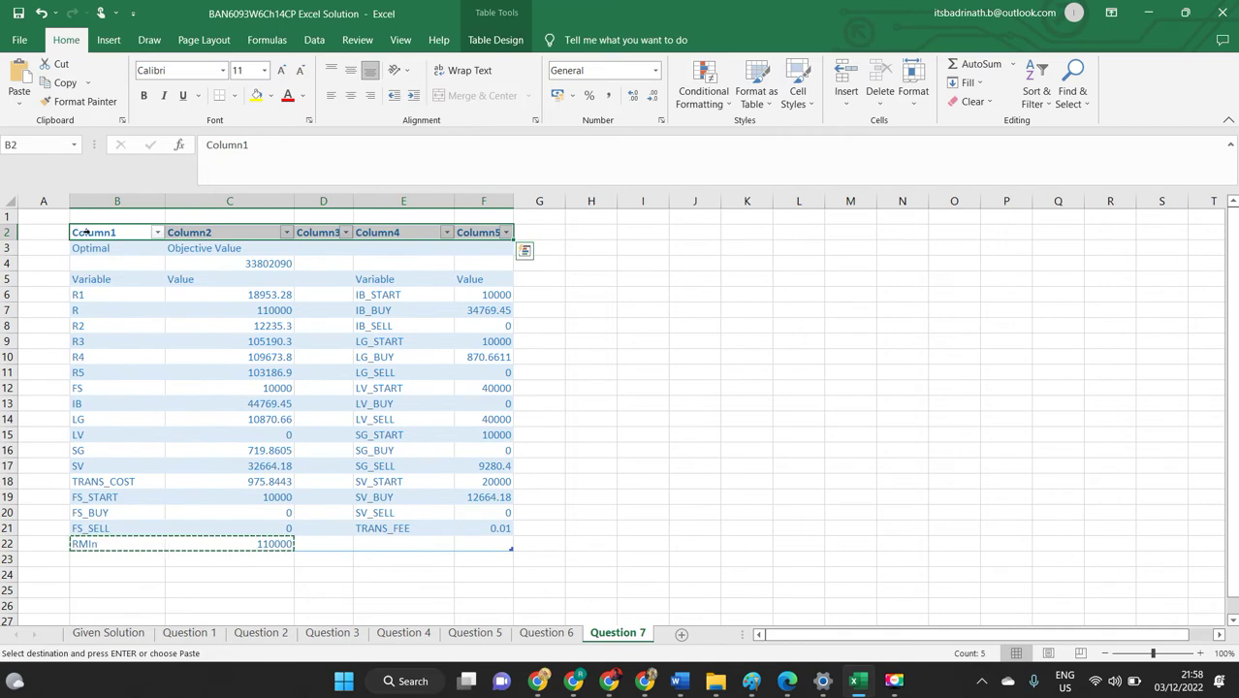
pyautogui.press('Escape')
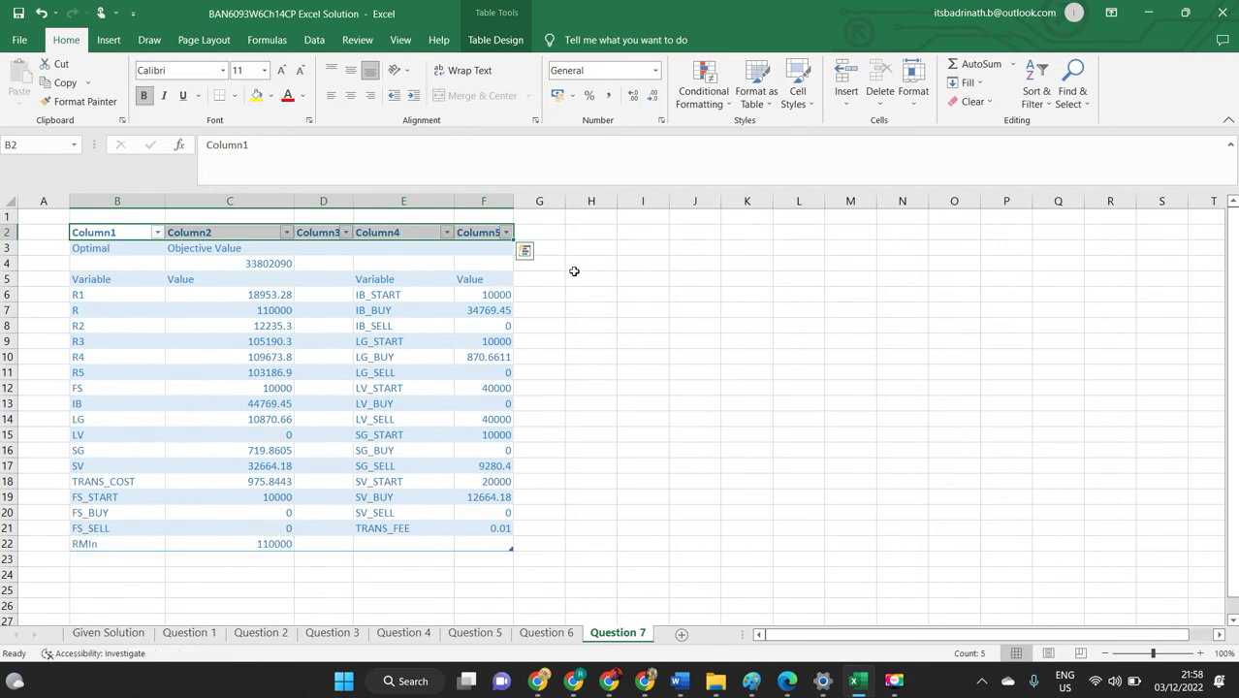
# Move the RMIn label and its value from B22:C22 out of the Question 7 table to H3:I3.
pyautogui.click(73, 544)
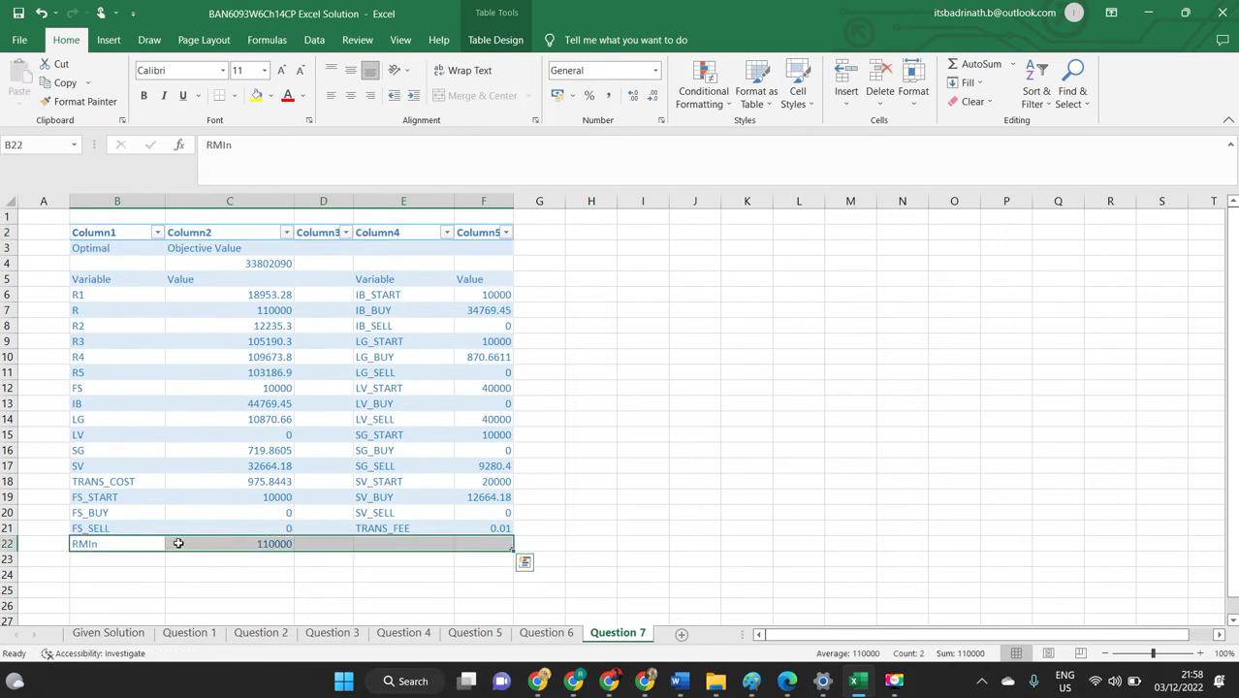
pyautogui.click(279, 545)
pyautogui.keyDown('shift'); pyautogui.click(121, 546); pyautogui.keyUp('shift')
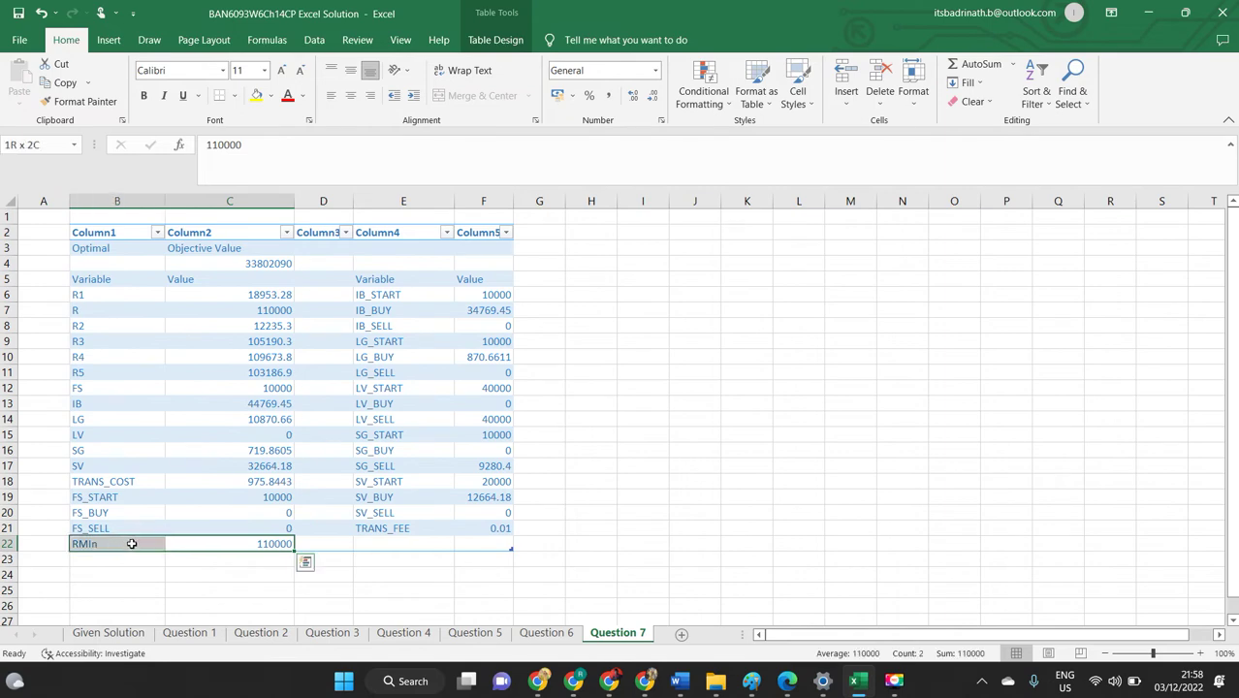
pyautogui.hotkey('ctrl', 'c')
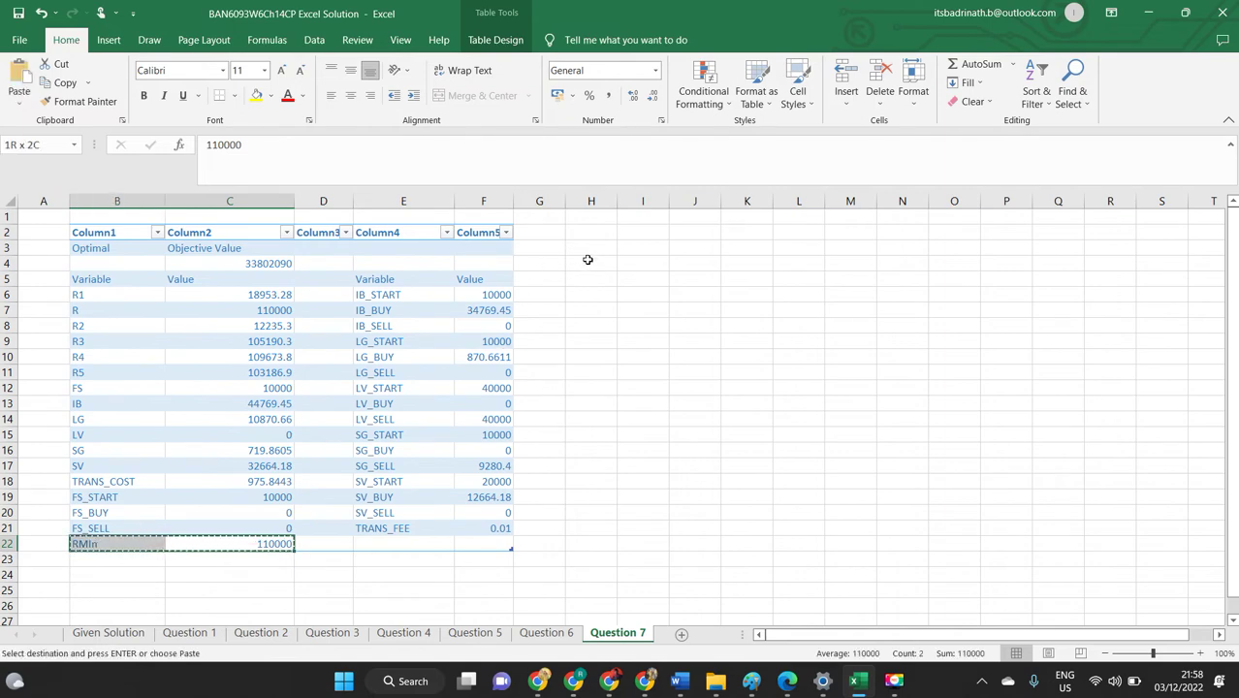
pyautogui.click(584, 250)
pyautogui.hotkey('ctrl', 'v')
pyautogui.click(566, 343)
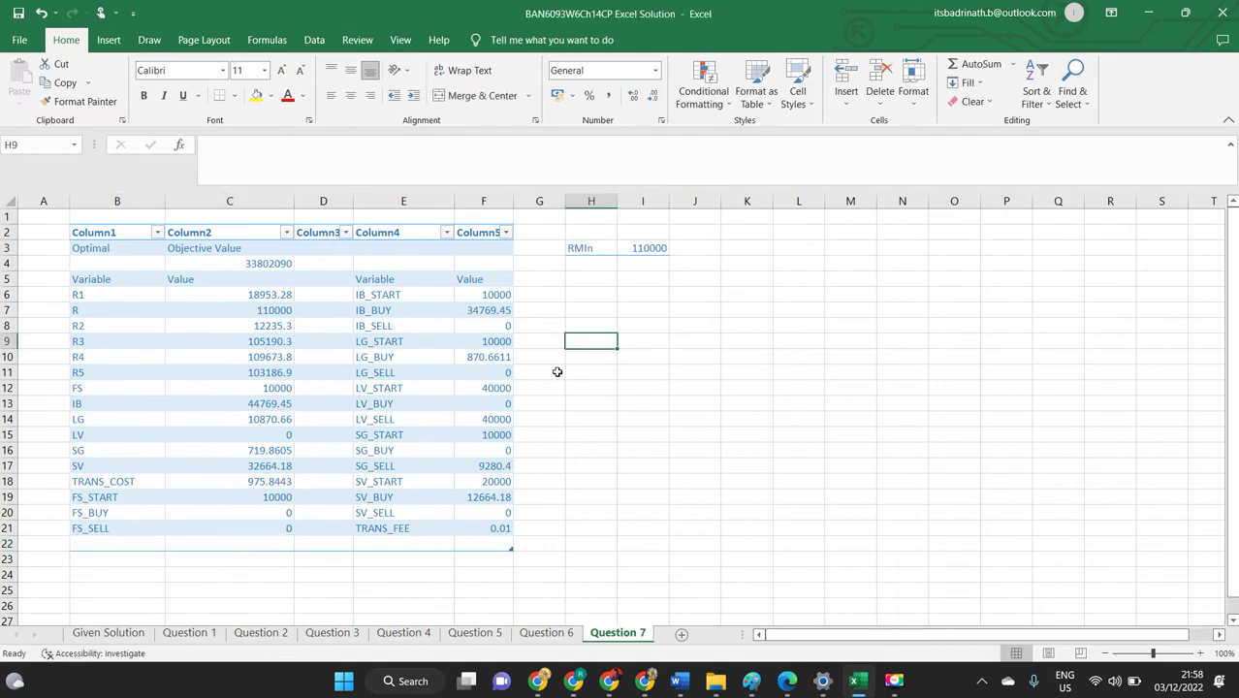
# Move the RMIn label and value from H3:I3 to E23:F23 beneath the variable columns of the Question 7 table.
pyautogui.click(373, 569)
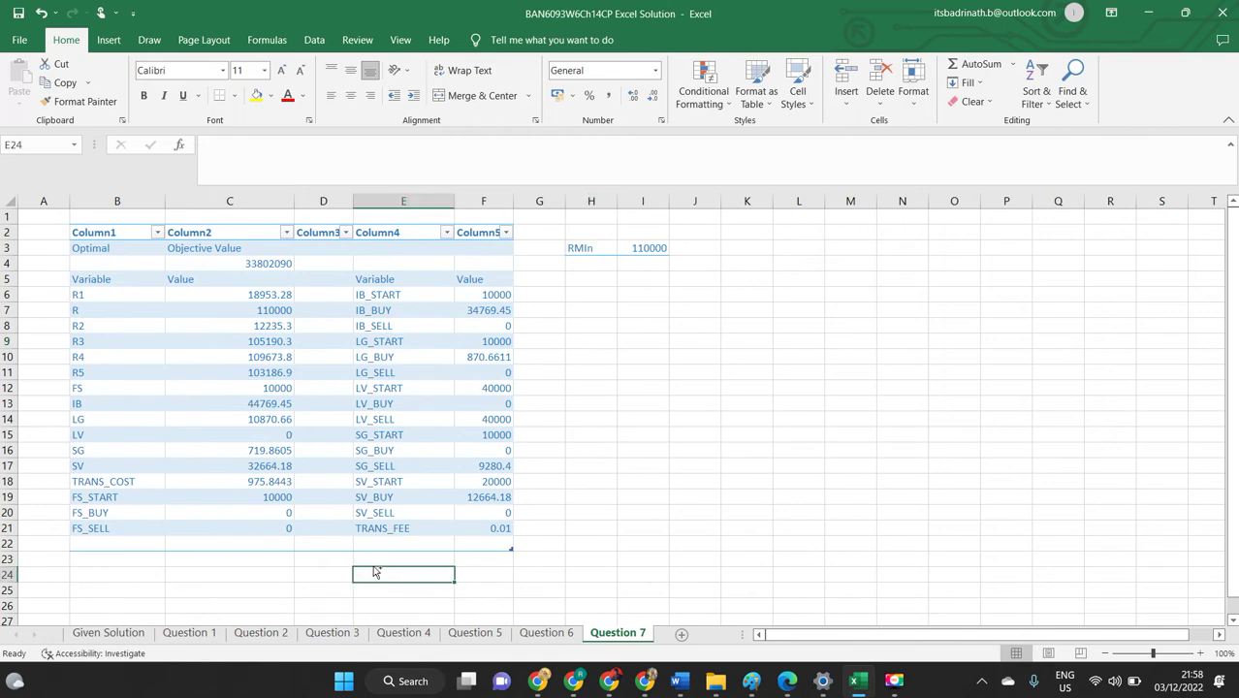
pyautogui.click(580, 244)
pyautogui.keyDown('shift'); pyautogui.click(659, 250); pyautogui.keyUp('shift')
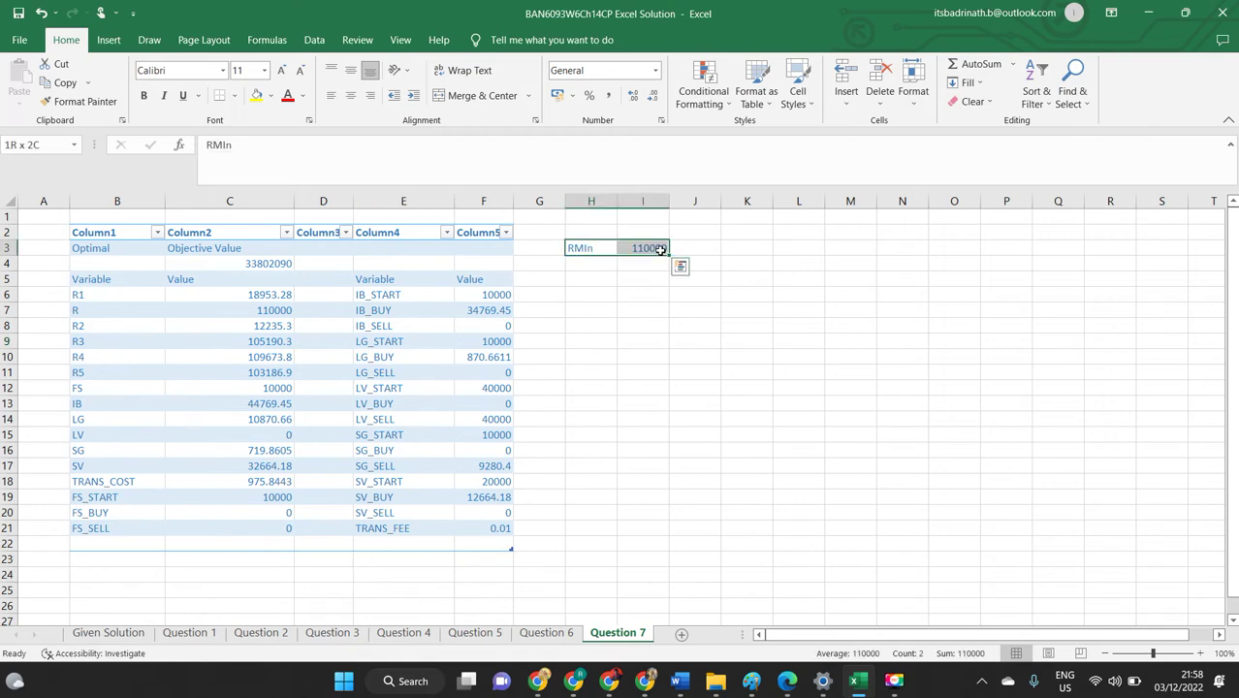
pyautogui.hotkey('ctrl', 'c')
pyautogui.click(399, 561)
pyautogui.hotkey('ctrl', 'v')
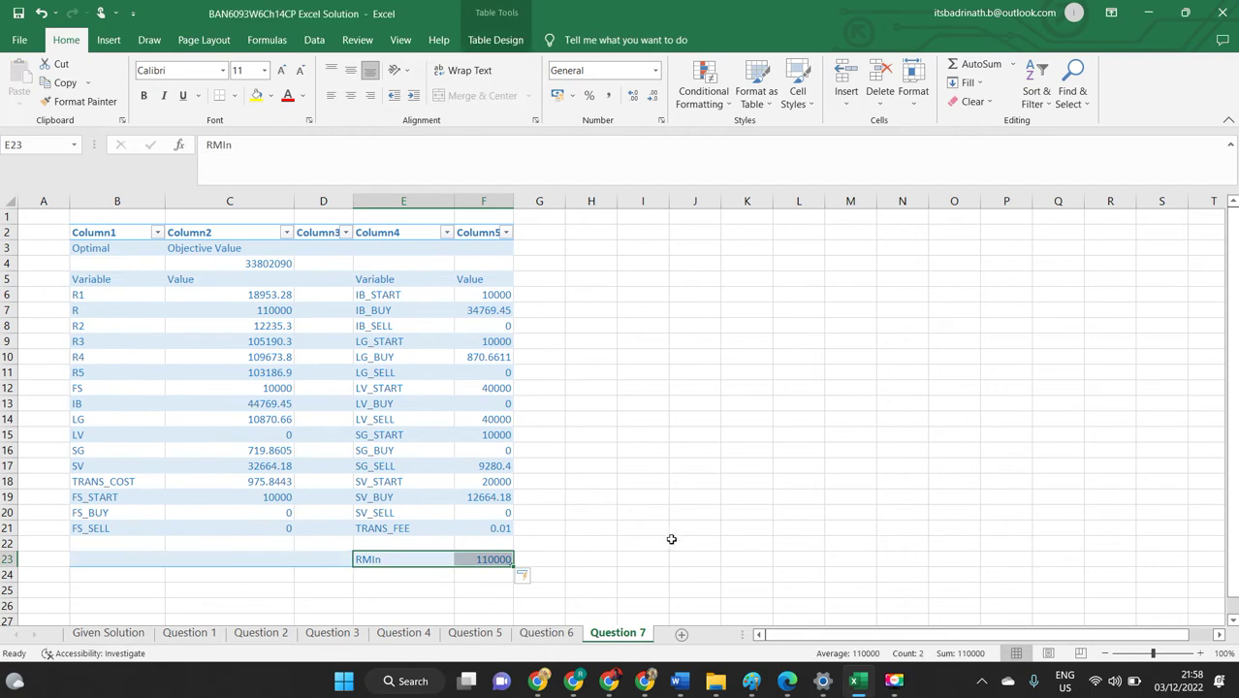
pyautogui.moveTo(369, 560); pyautogui.dragTo(506, 562)
# Switch to the Case Study document in Word and review questions 1 to 5 above the model solution.
pyautogui.hotkey('alt', 'Tab')
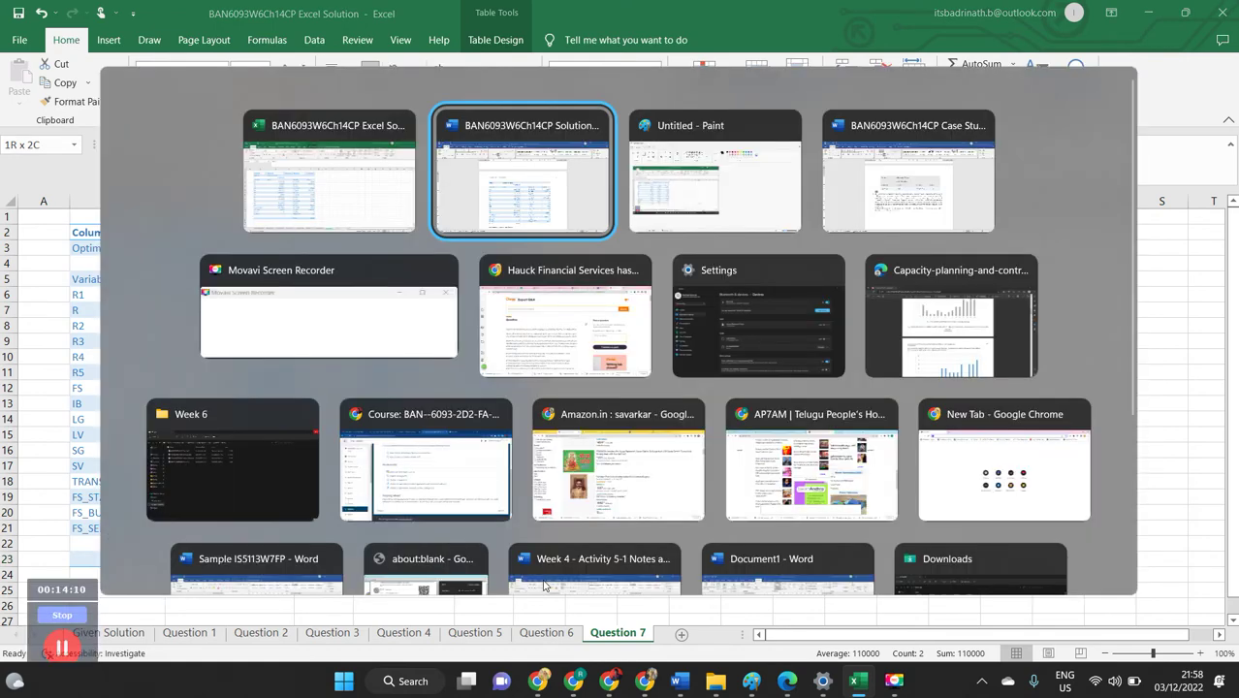
pyautogui.hotkey('alt', 'Tab')
pyautogui.hotkey('alt', 'Tab')
pyautogui.scroll(20, 543, 579)
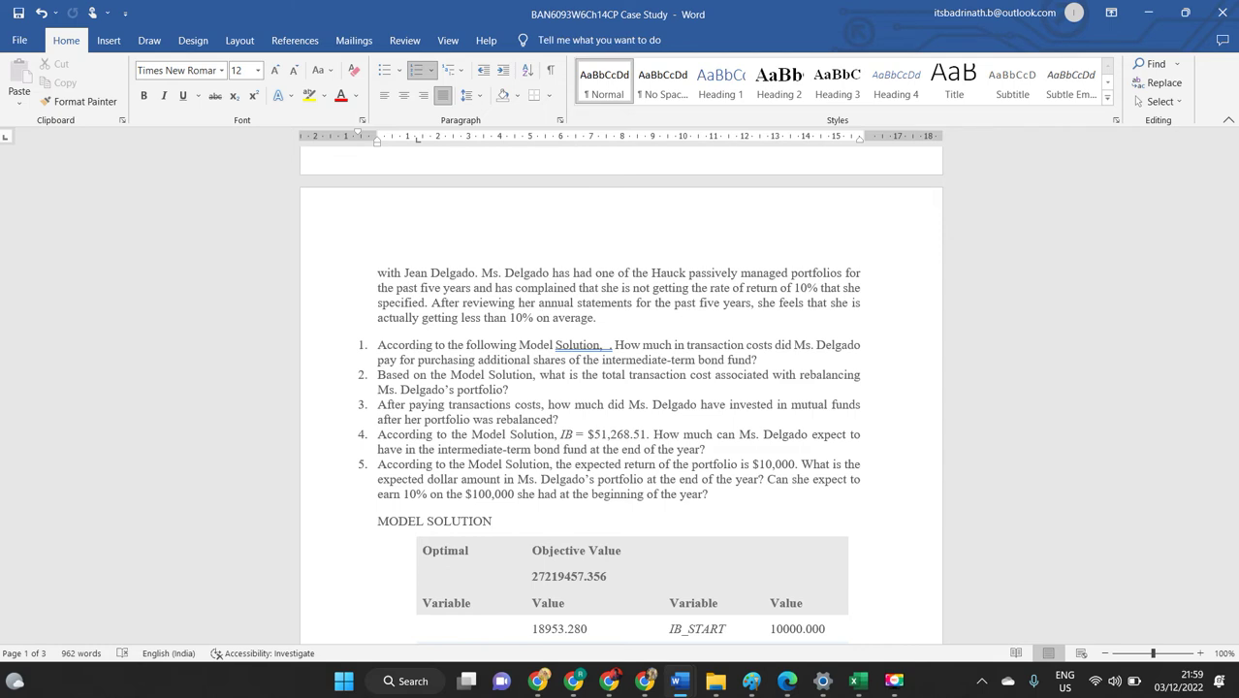
pyautogui.click(543, 390)
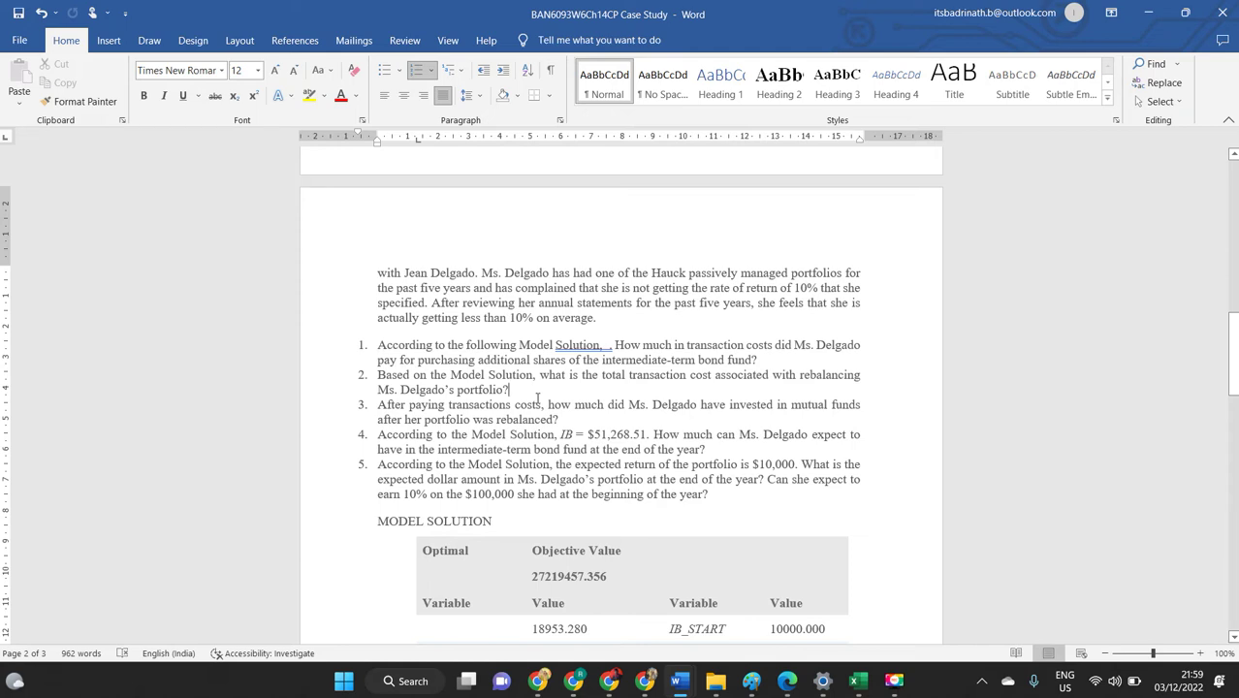
pyautogui.scroll(-2, 528, 376)
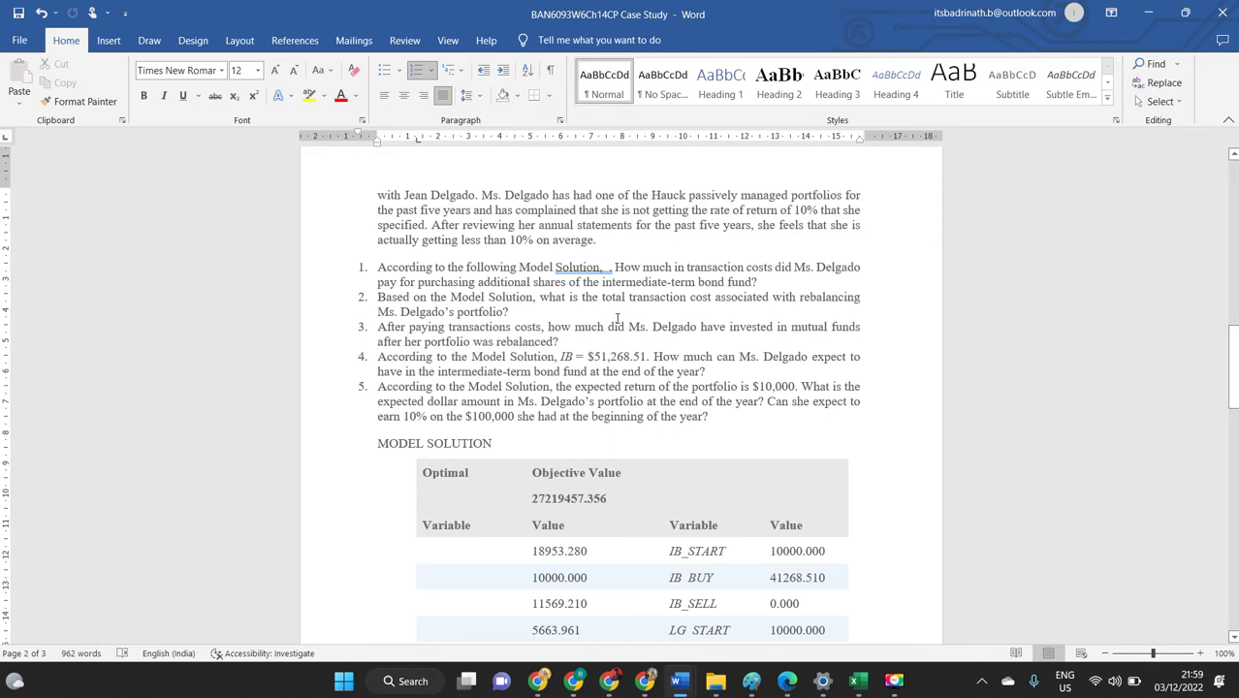
pyautogui.scroll(-1, 608, 330)
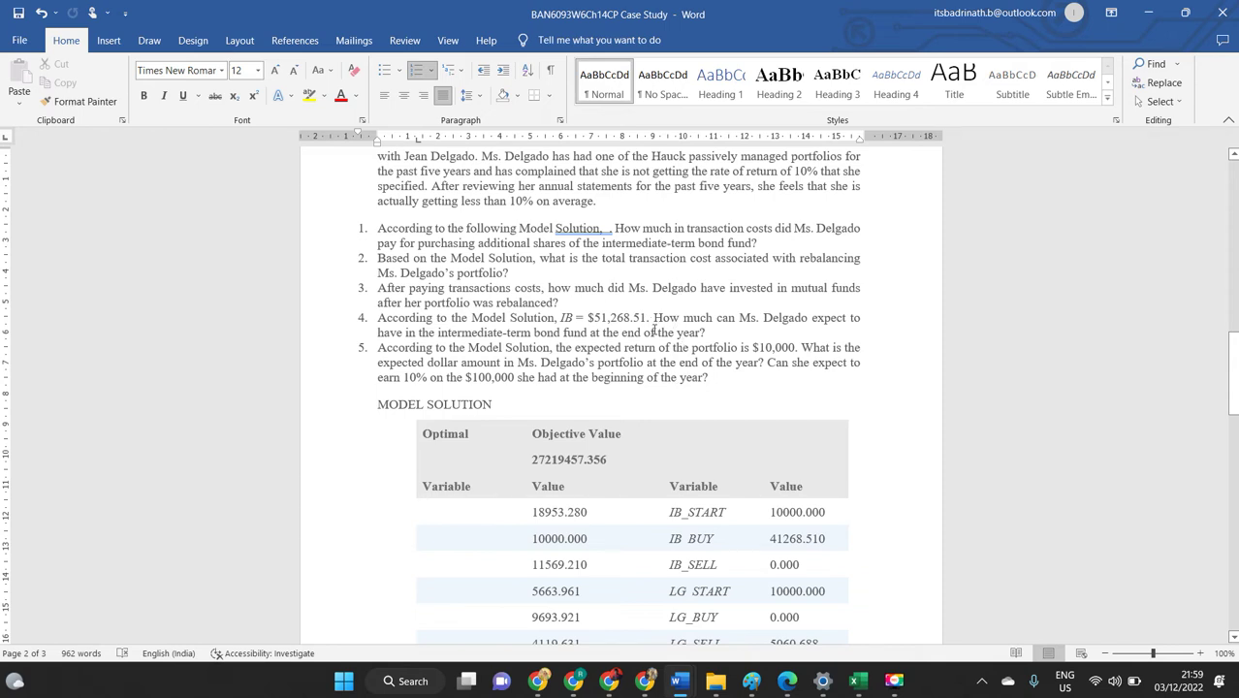
pyautogui.scroll(-1, 643, 281)
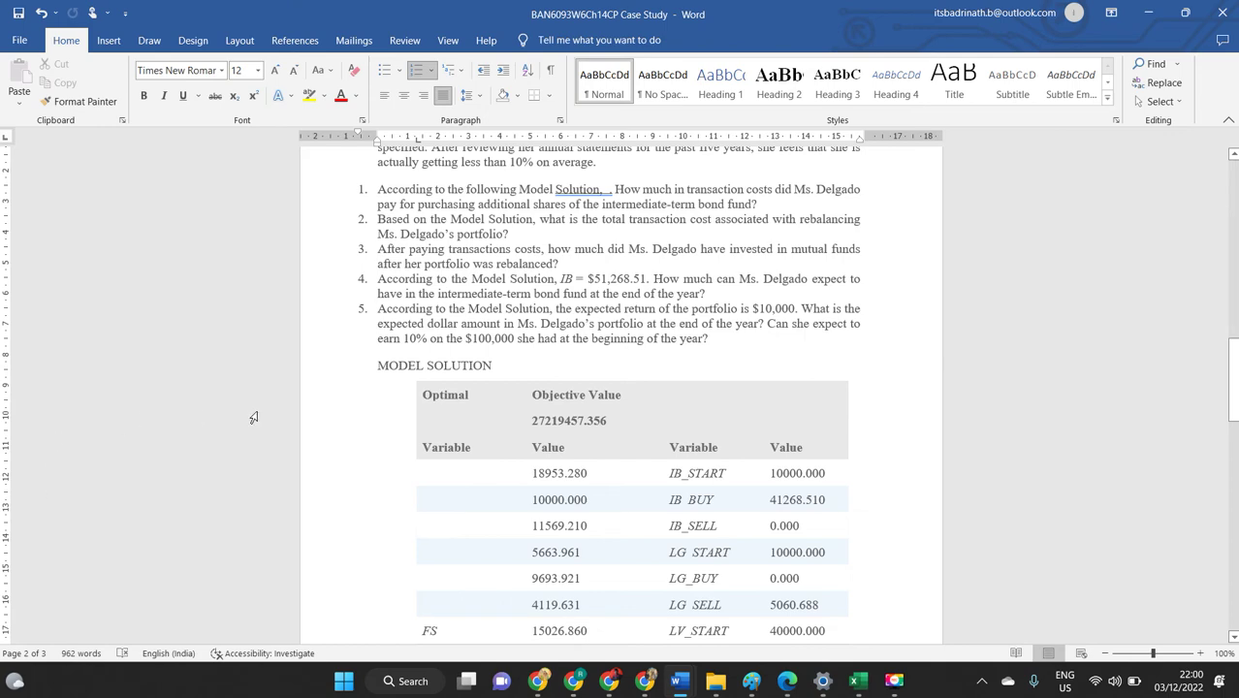
# Examine the rest of the model solution table and the wording of questions 6 and 7 in the Case Study.
pyautogui.scroll(-9, 696, 430)
pyautogui.scroll(-9, 696, 429)
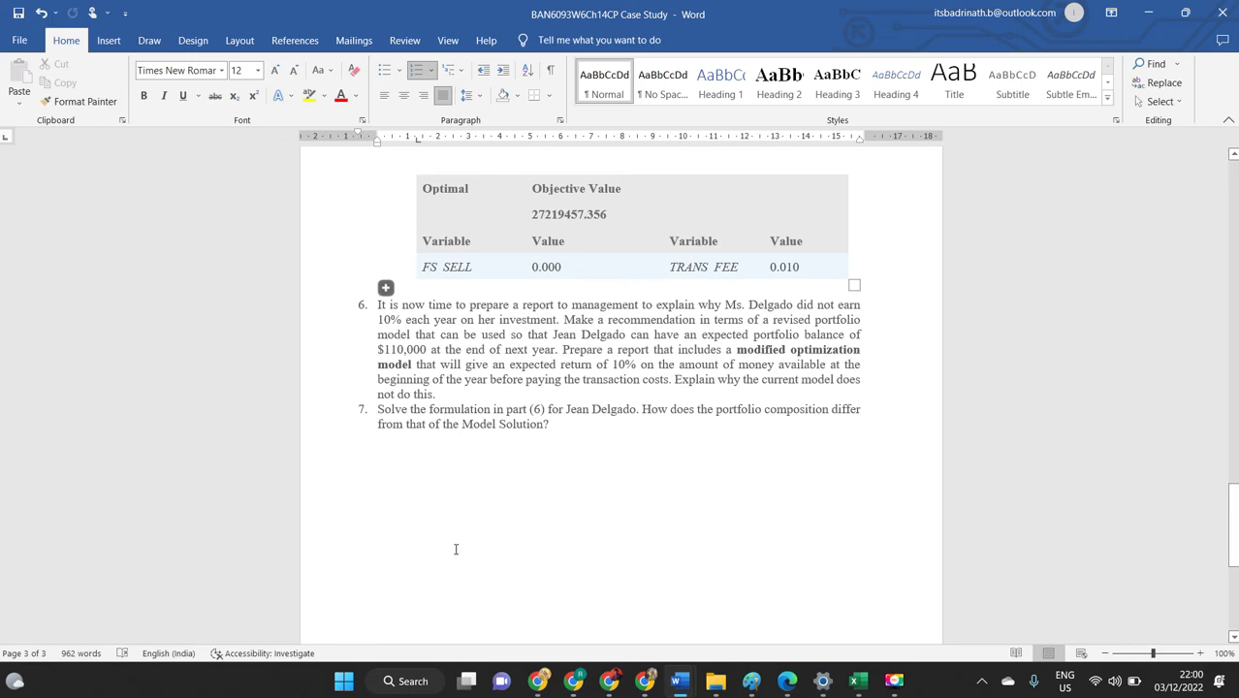
pyautogui.scroll(15, 457, 623)
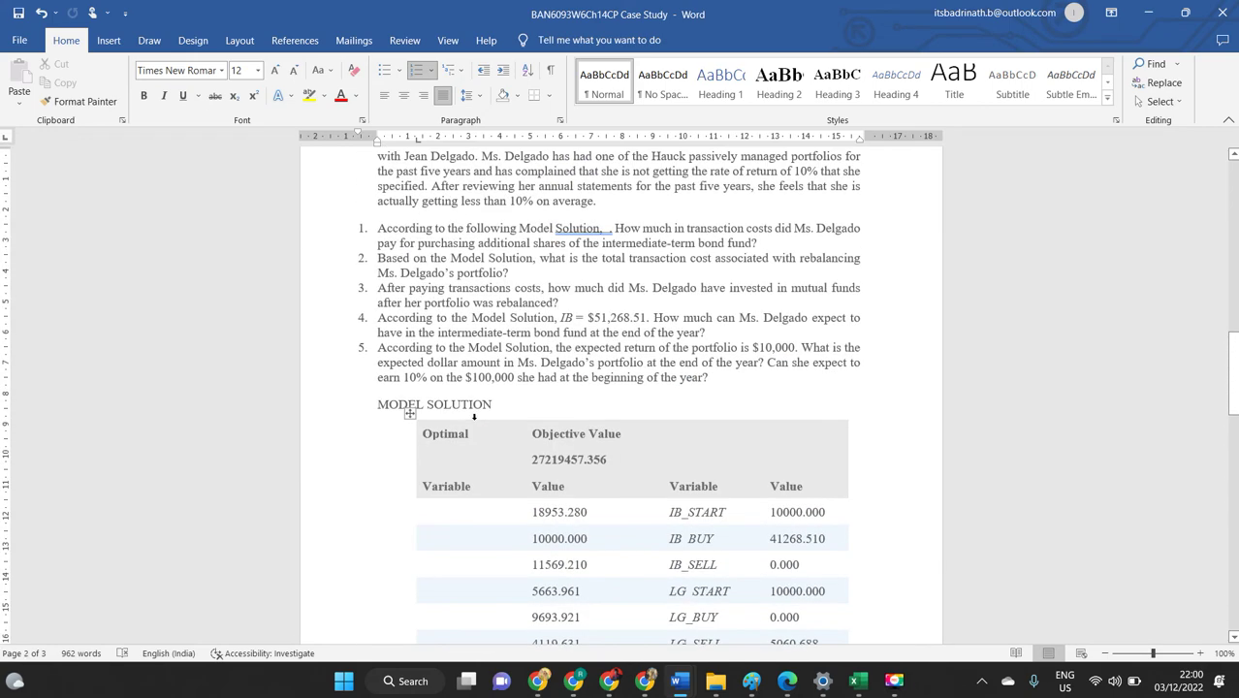
pyautogui.scroll(-15, 452, 448)
pyautogui.scroll(-5, 449, 453)
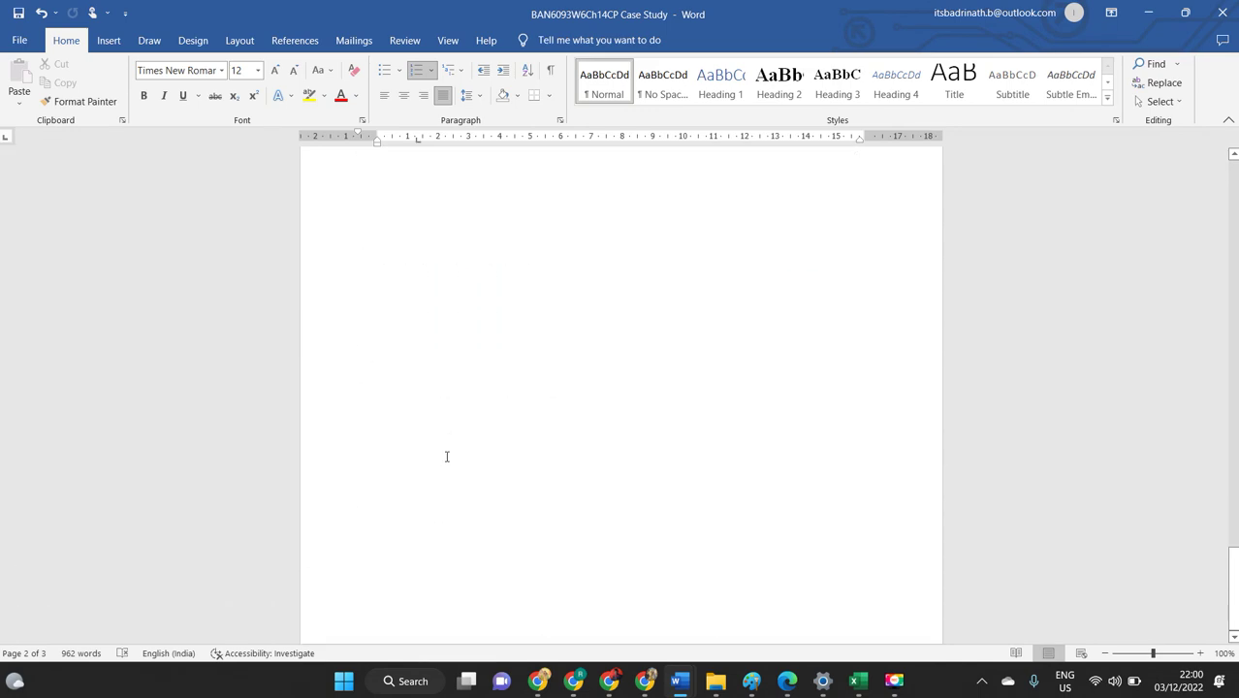
pyautogui.scroll(5, 445, 456)
pyautogui.scroll(1, 447, 456)
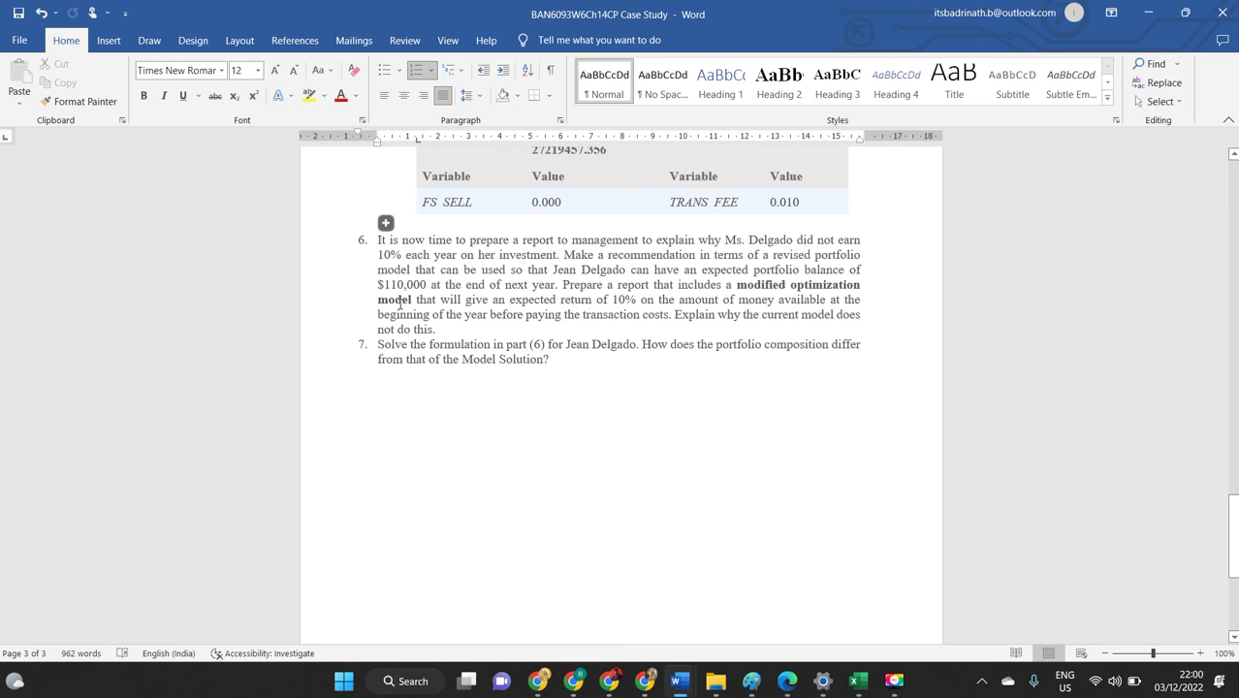
pyautogui.scroll(1, 426, 337)
pyautogui.scroll(2, 427, 337)
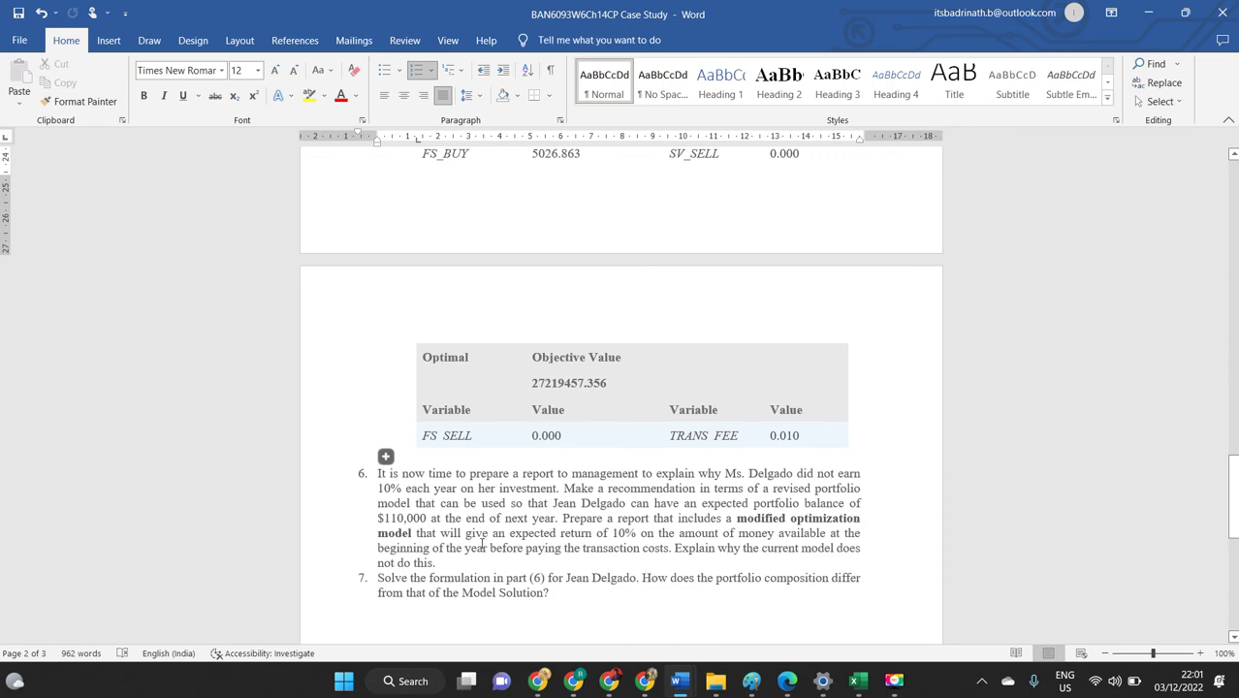
# Switch to the Excel workbook and examine the model formulation pictures on the Question 6 sheet.
pyautogui.click(857, 681)
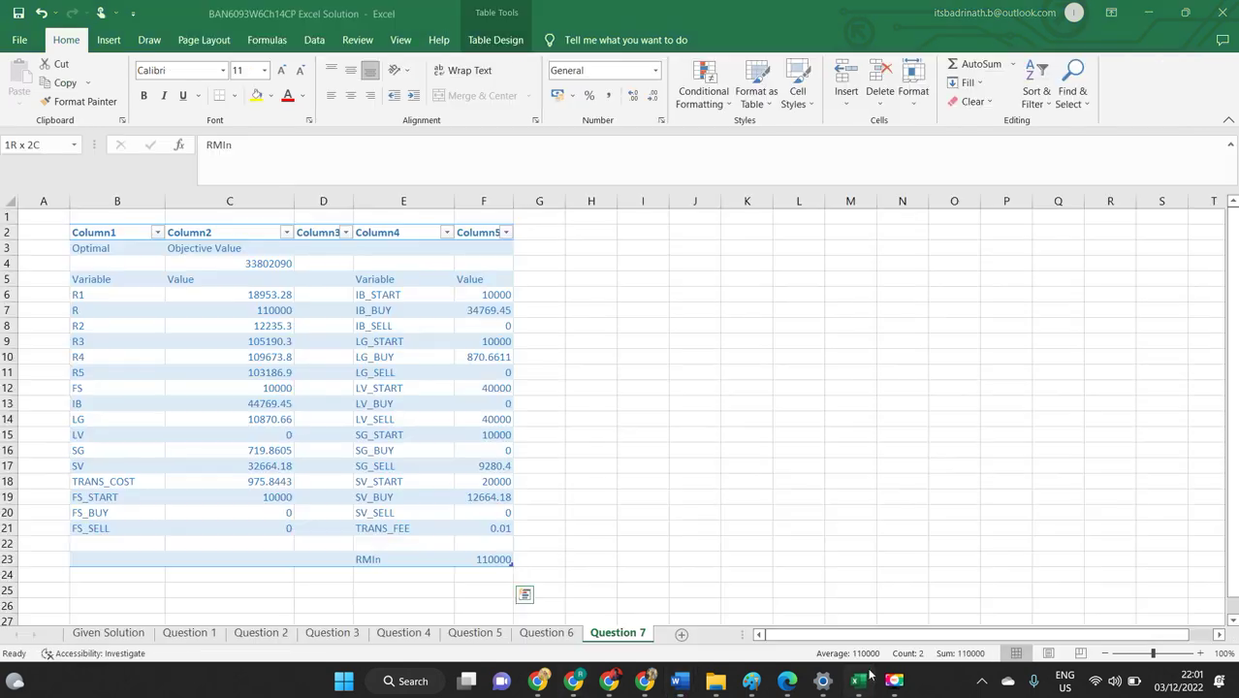
pyautogui.click(550, 635)
pyautogui.scroll(-4, 1023, 498)
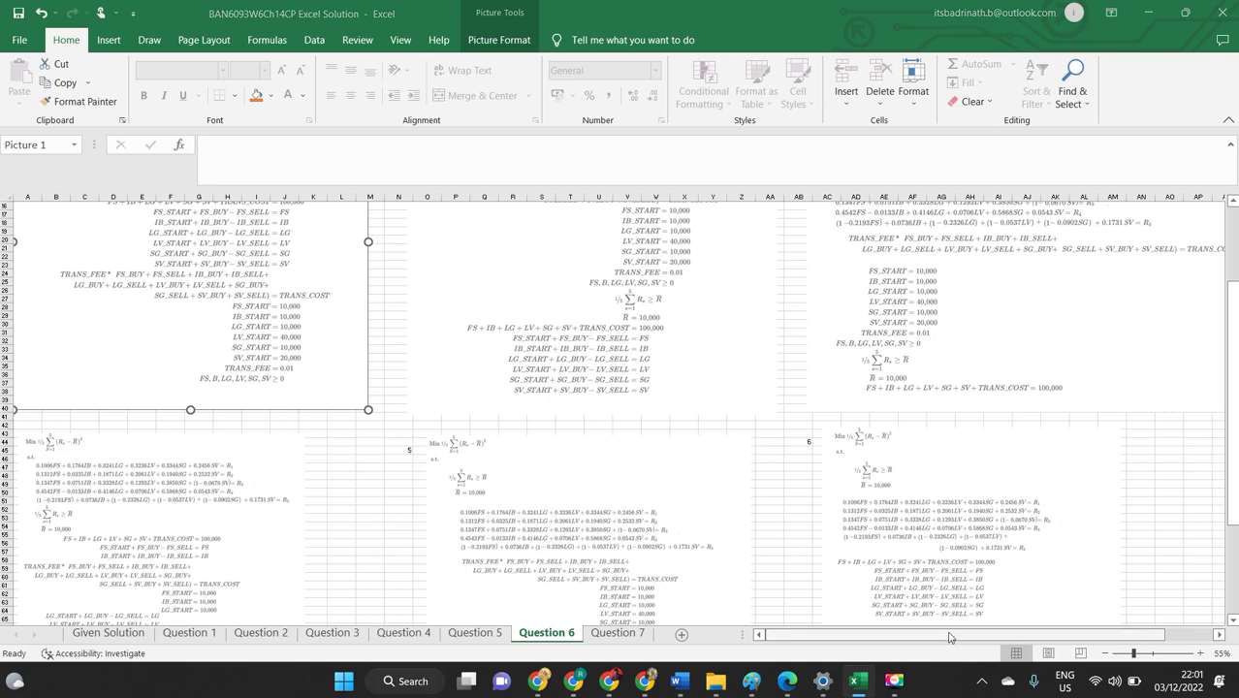
# Switch to Word's Solution Template and review the question 7 solution table picture and the headings below it.
pyautogui.hotkey('alt', 'Tab')
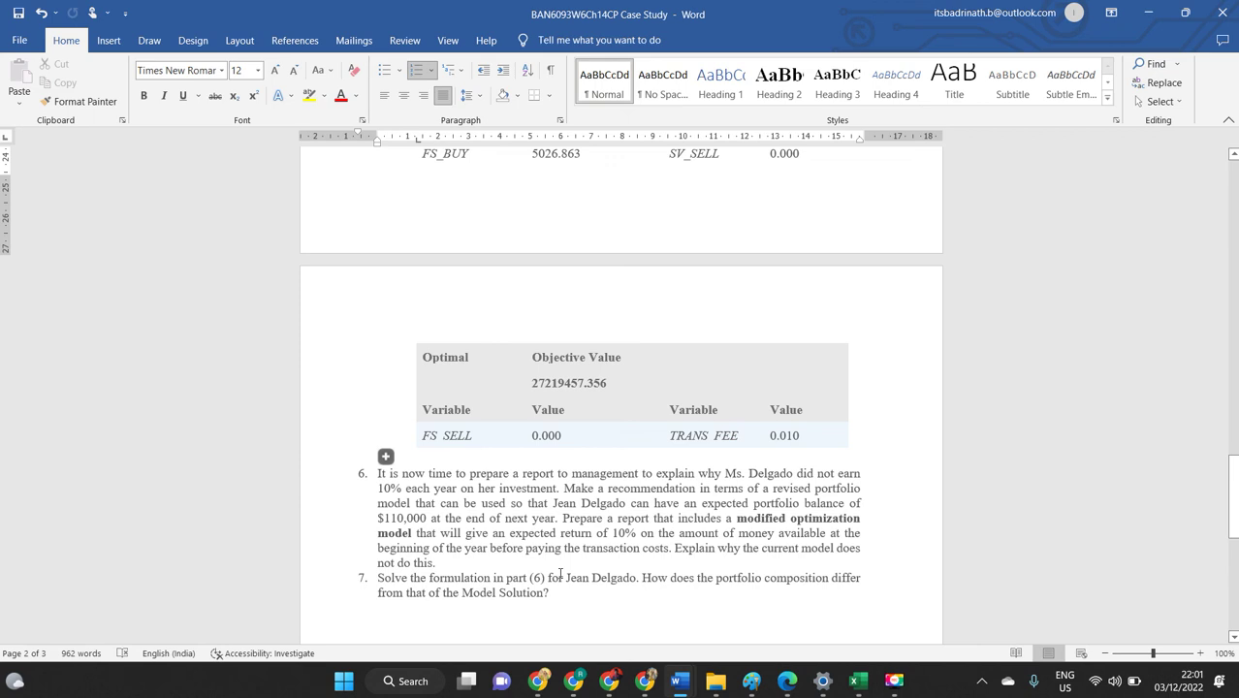
pyautogui.hotkey('alt', 'Tab')
pyautogui.hotkey('alt', 'Tab')
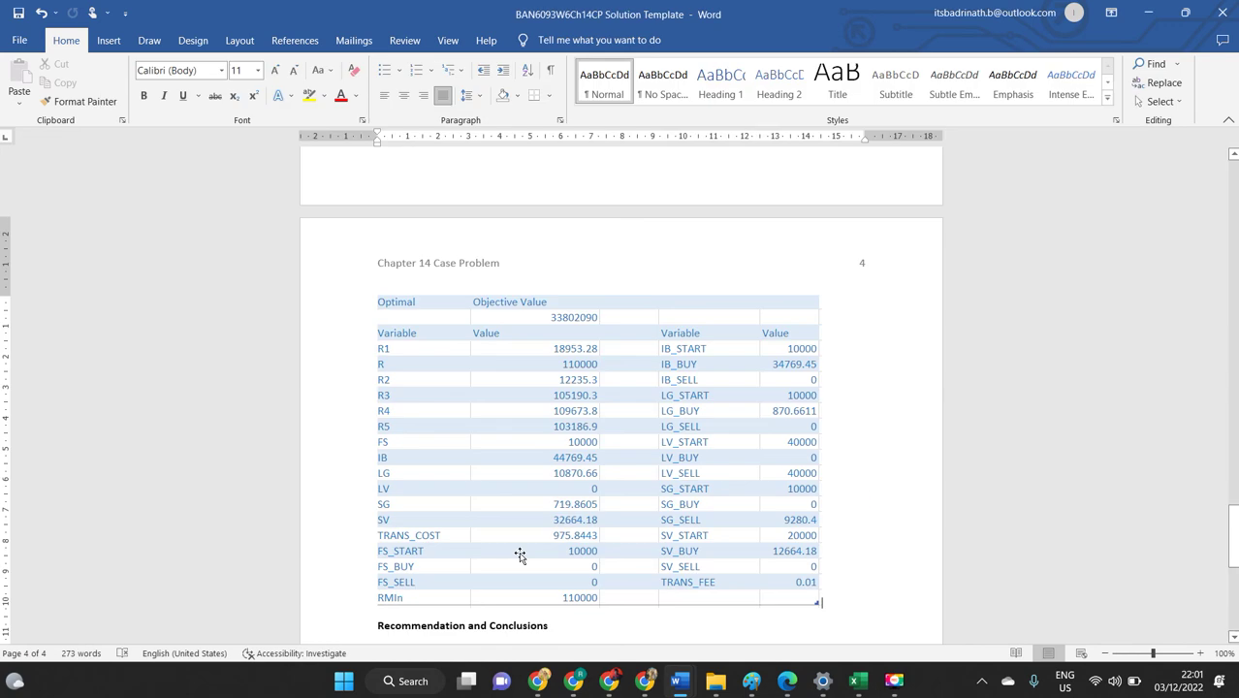
pyautogui.scroll(-1, 884, 423)
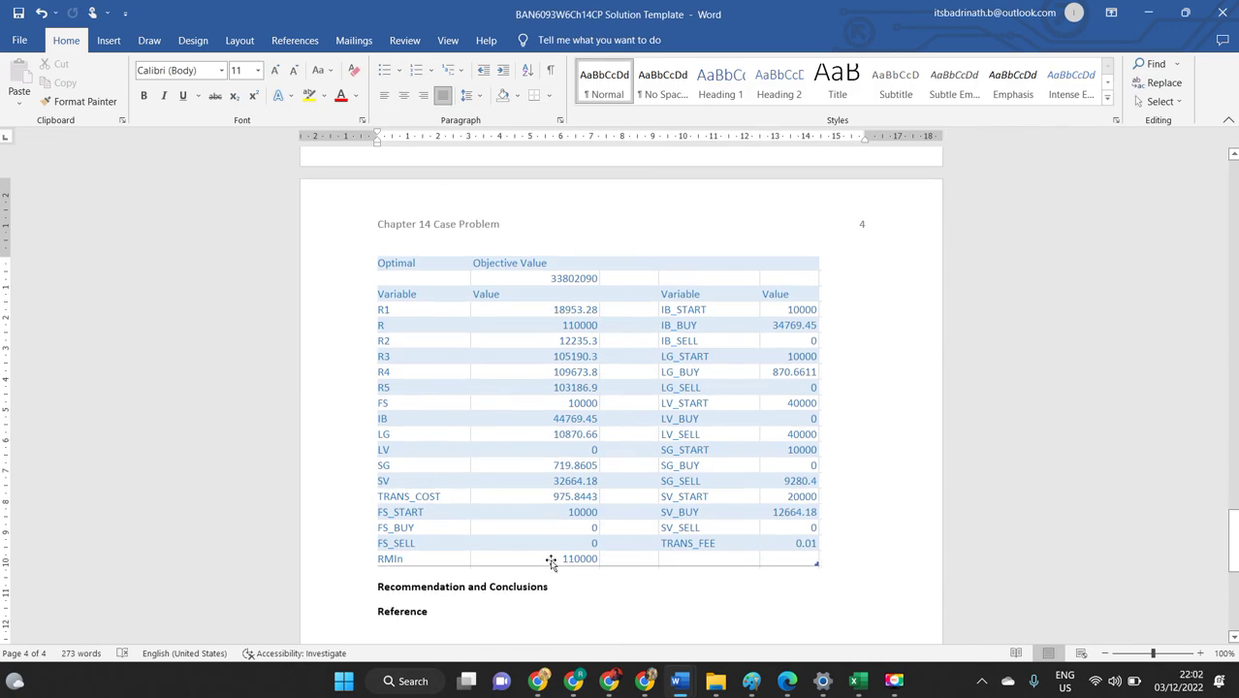
pyautogui.click(586, 559)
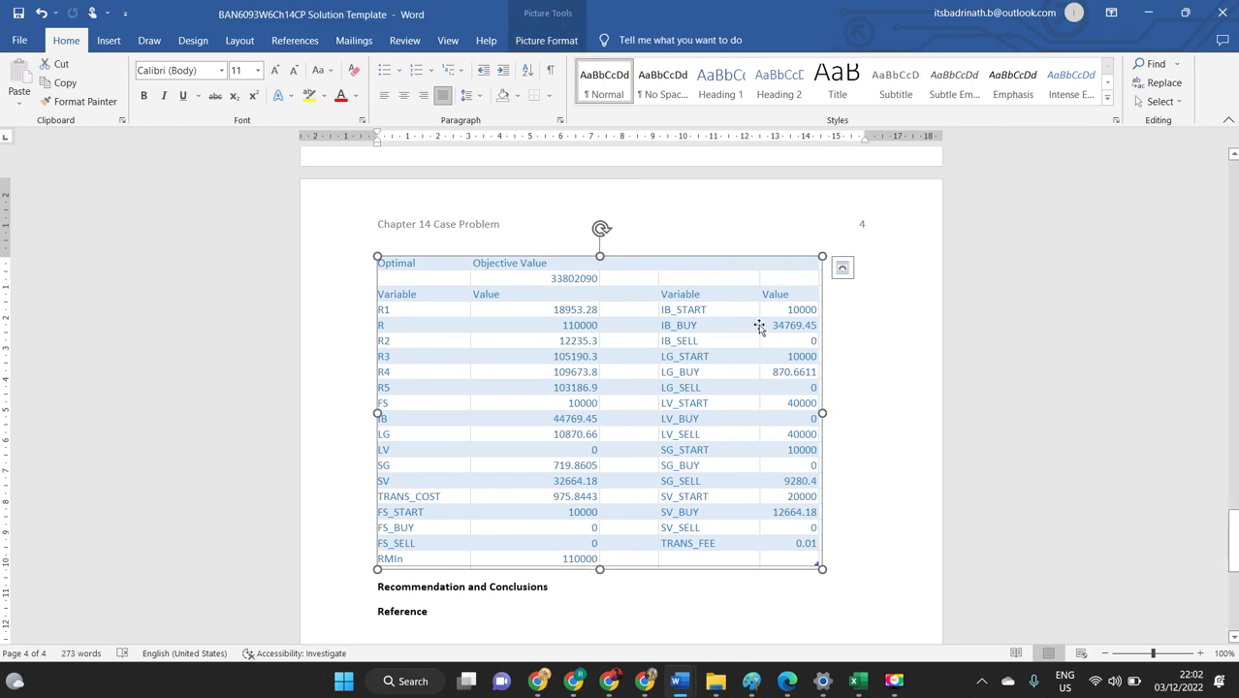
pyautogui.scroll(-5, 693, 407)
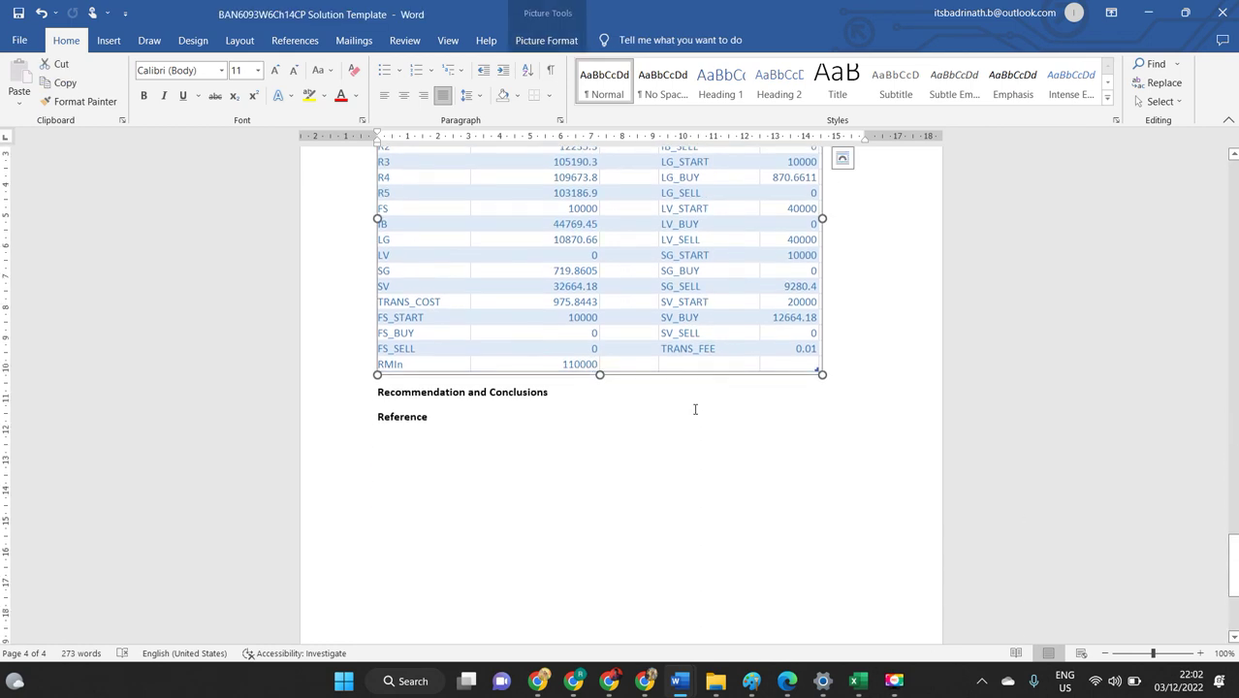
pyautogui.hotkey('alt', 'Tab')
pyautogui.hotkey('alt', 'Tab')
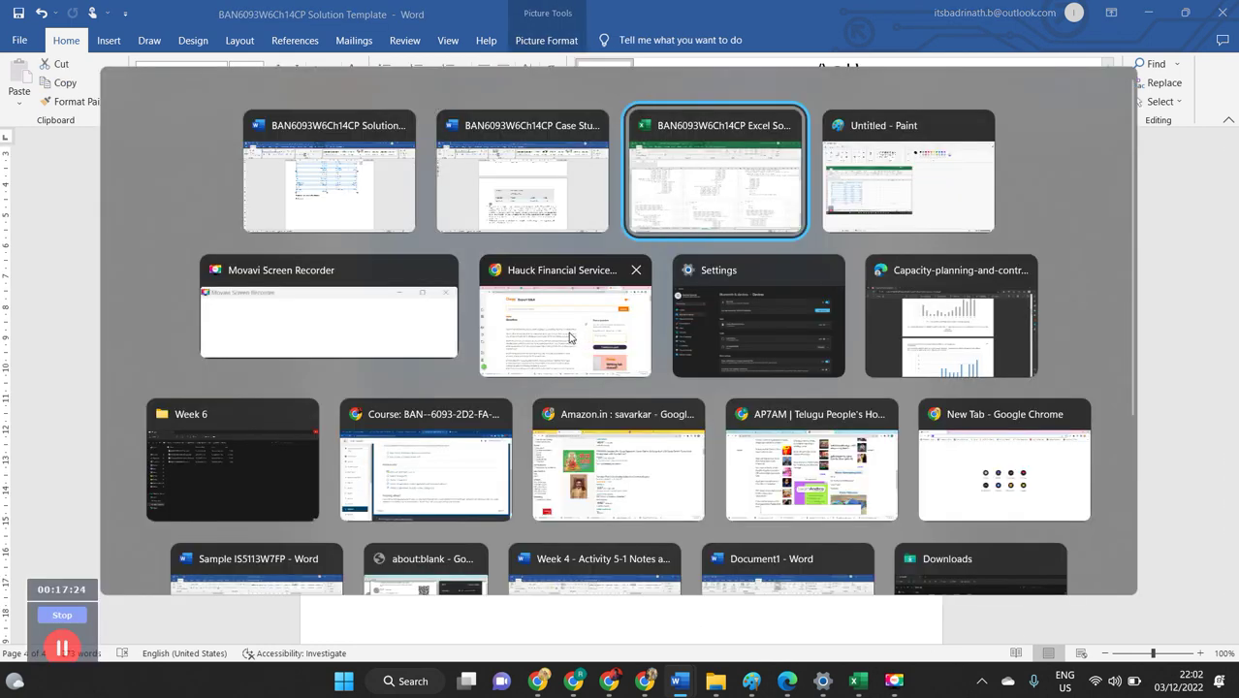
pyautogui.hotkey('alt', 'Tab')
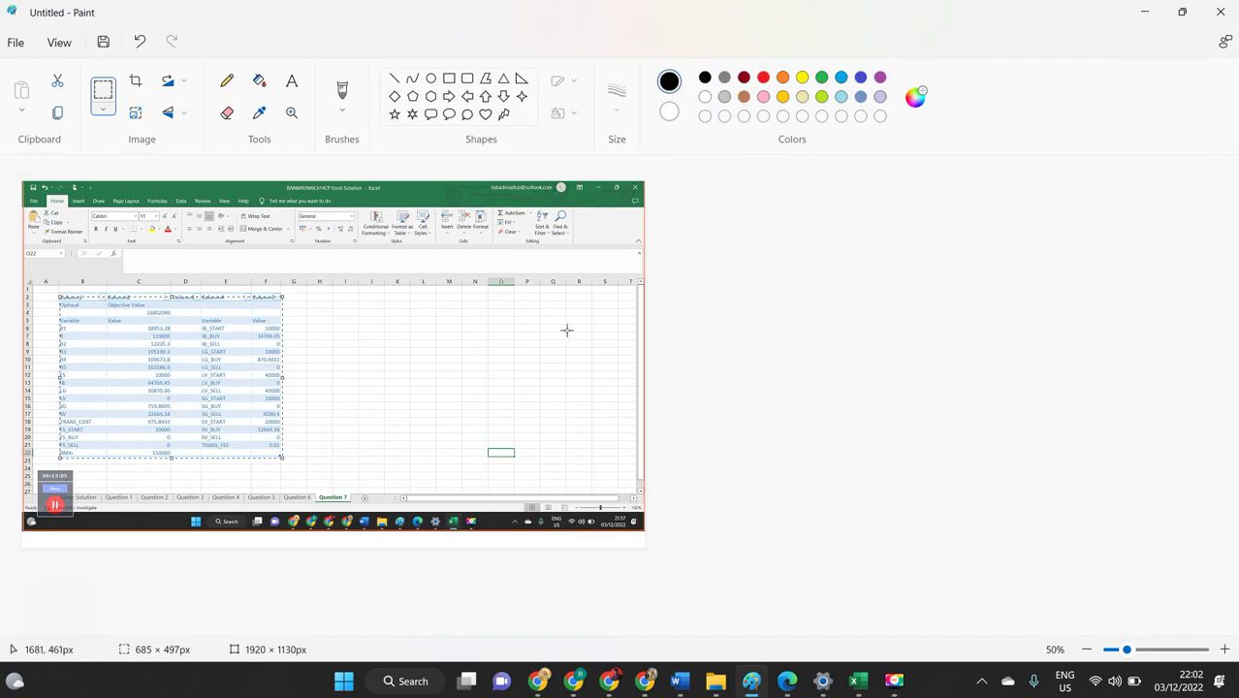
pyautogui.hotkey('alt', 'Tab')
pyautogui.hotkey('alt', 'Tab')
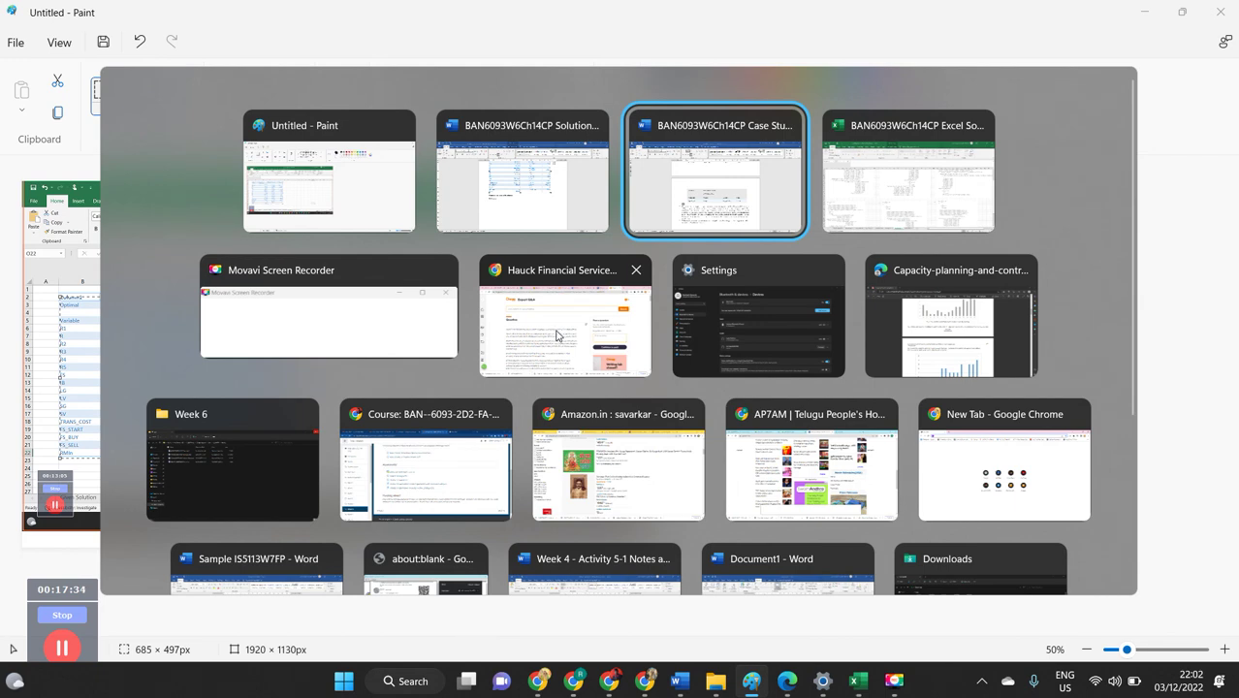
pyautogui.hotkey('alt', 'shift', 'Tab')
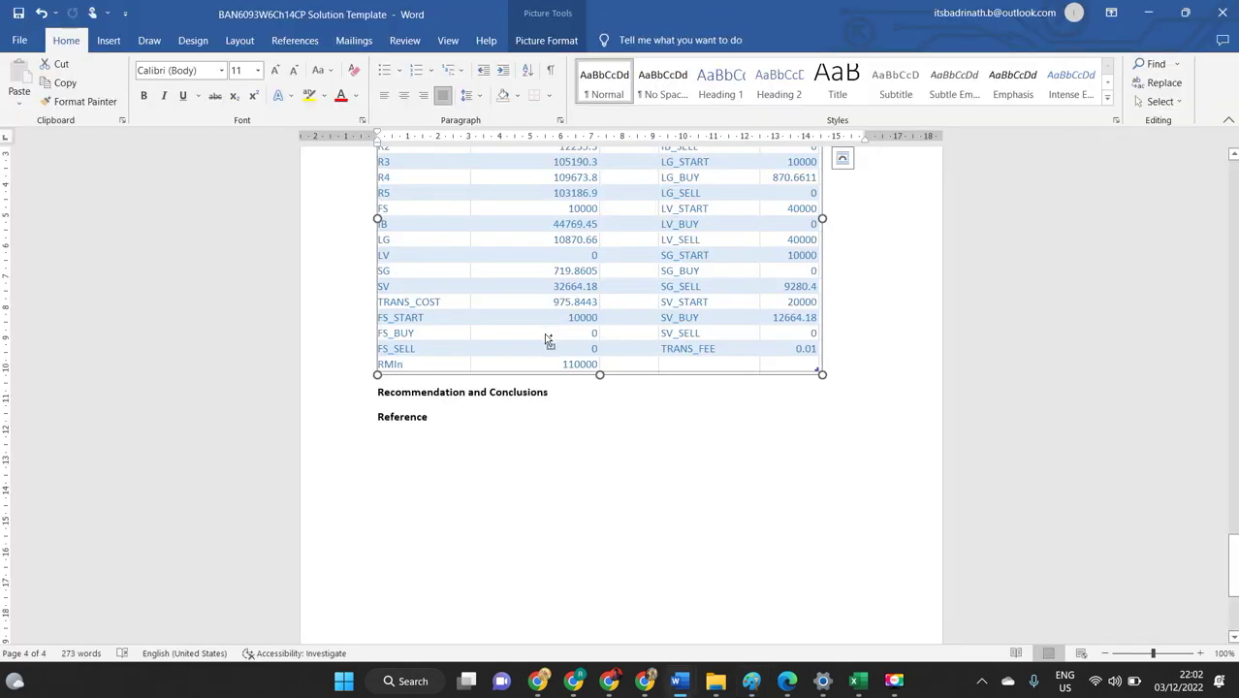
# Open the document text search in the Solution Template.
pyautogui.hotkey('ctrl', 'f')
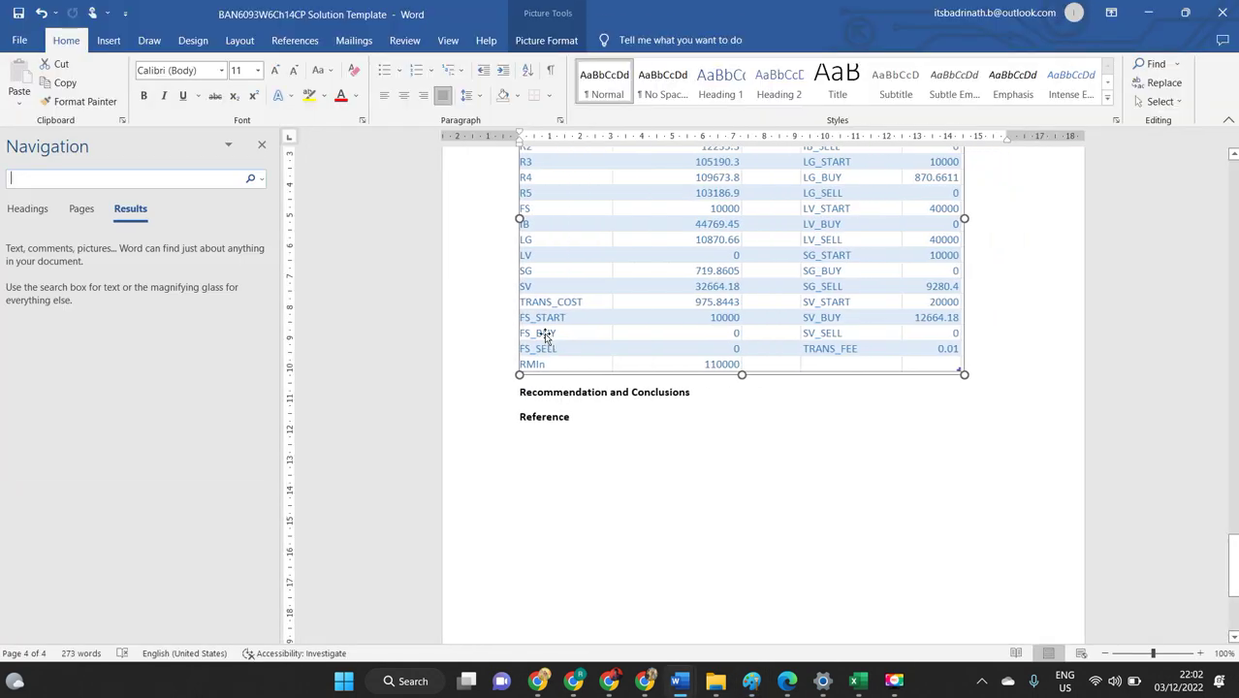